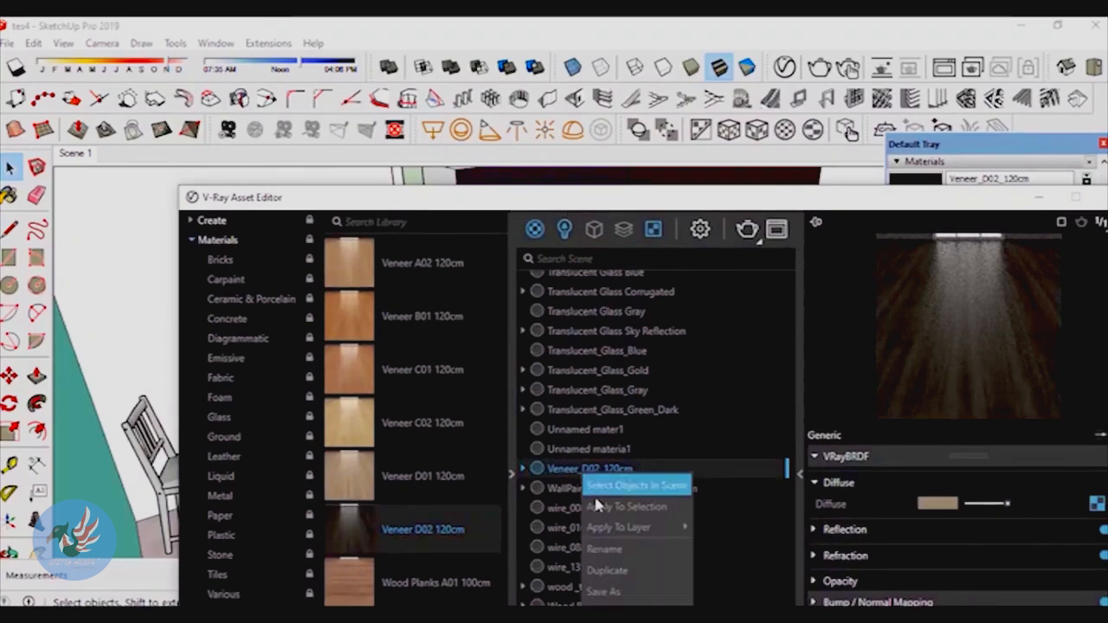
Set the Veneer_D02_120cm texture size to 120 cm wide and 224 cm high
drag(916, 199, 748, 252)
click(867, 250)
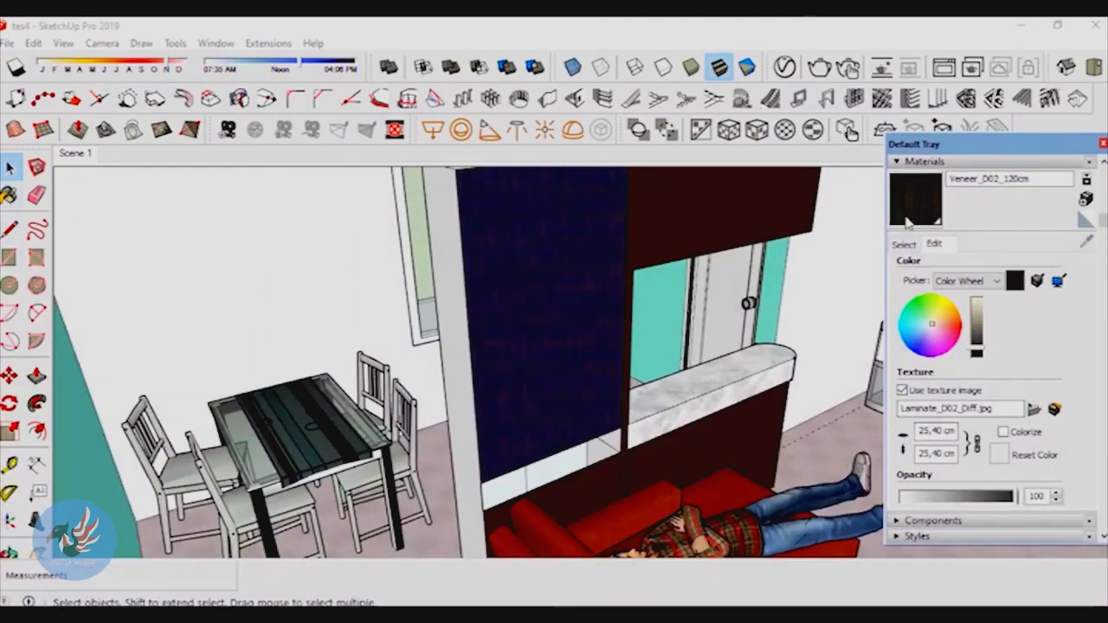
click(903, 244)
click(933, 245)
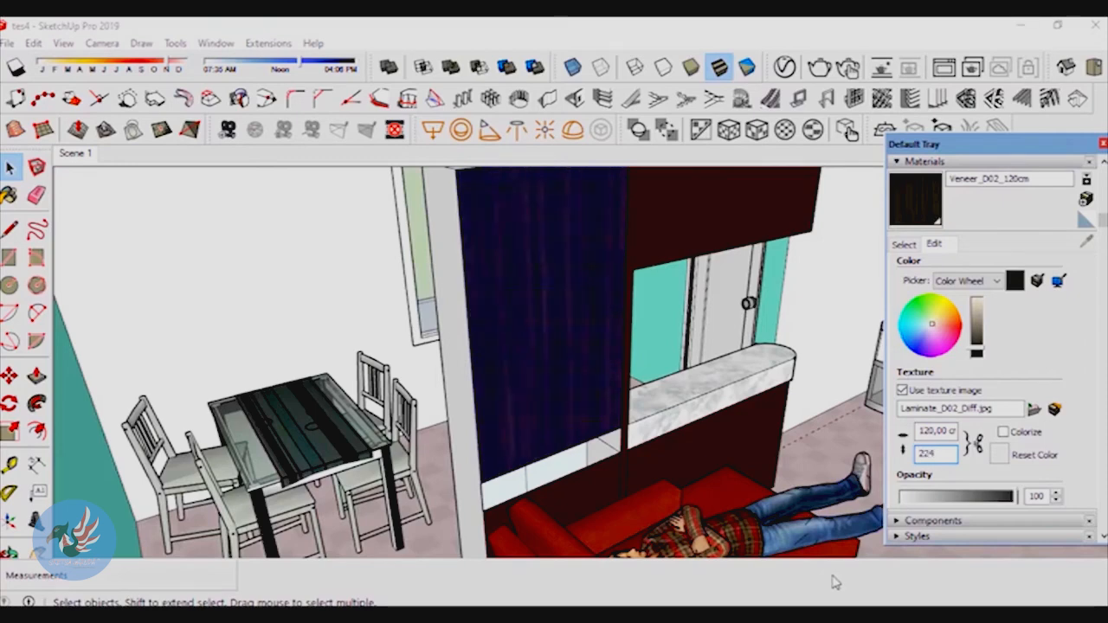
key(Return)
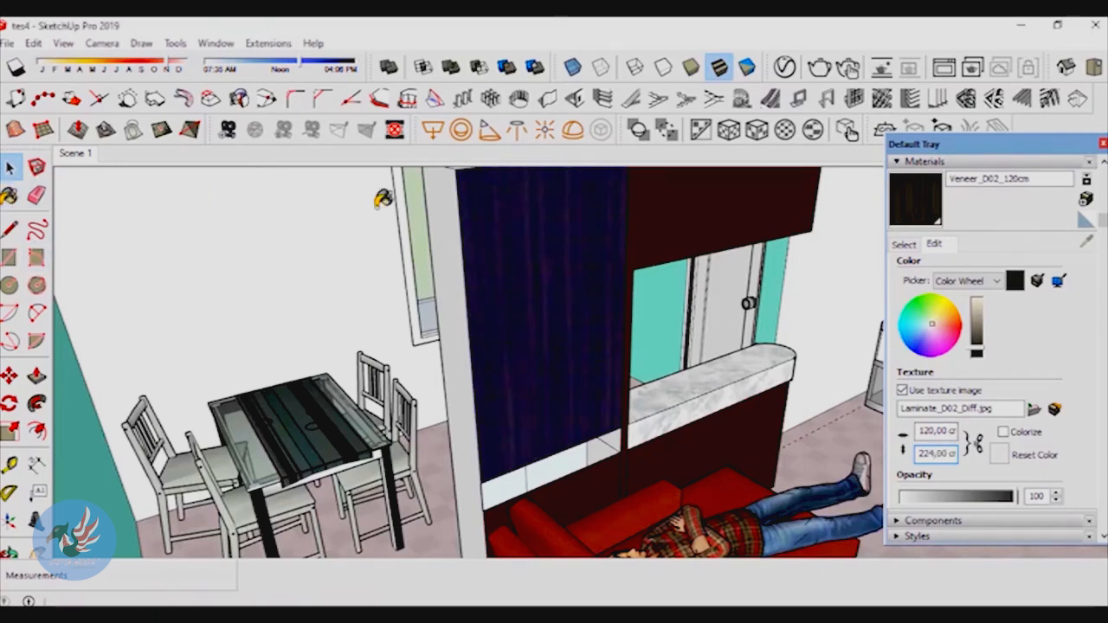
Paint the partition's unpainted side and top faces with the Veneer_D02_120cm material
click(456, 444)
mouse_move(456, 444)
middle_down()
mouse_move(571, 445)
mouse_move(493, 251)
middle_up()
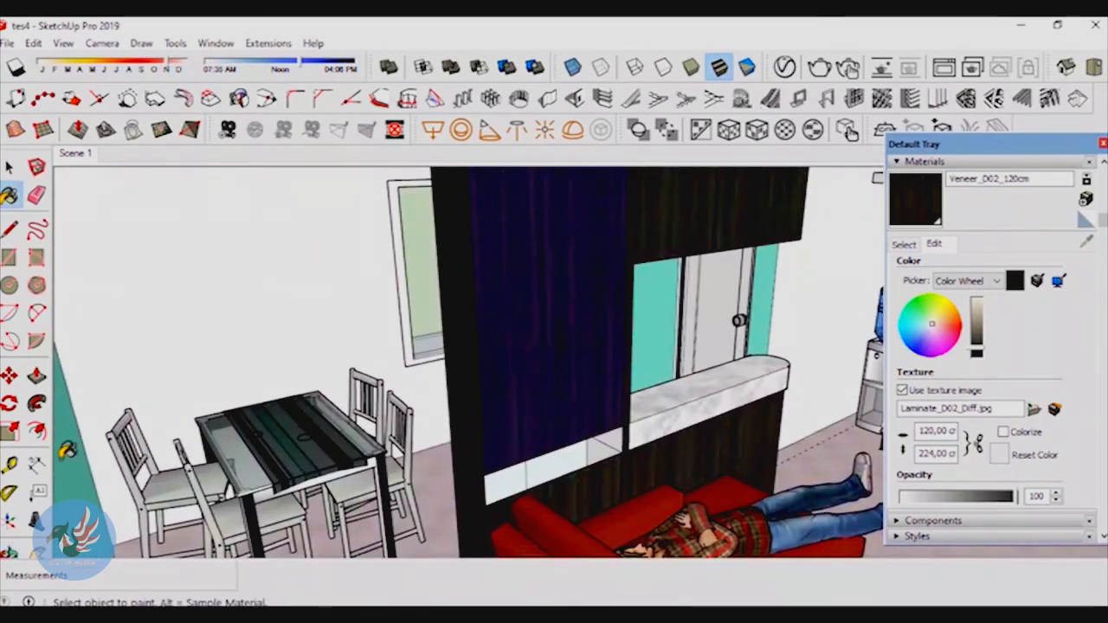
mouse_move(68, 449)
middle_down()
mouse_move(447, 457)
mouse_move(466, 250)
middle_up()
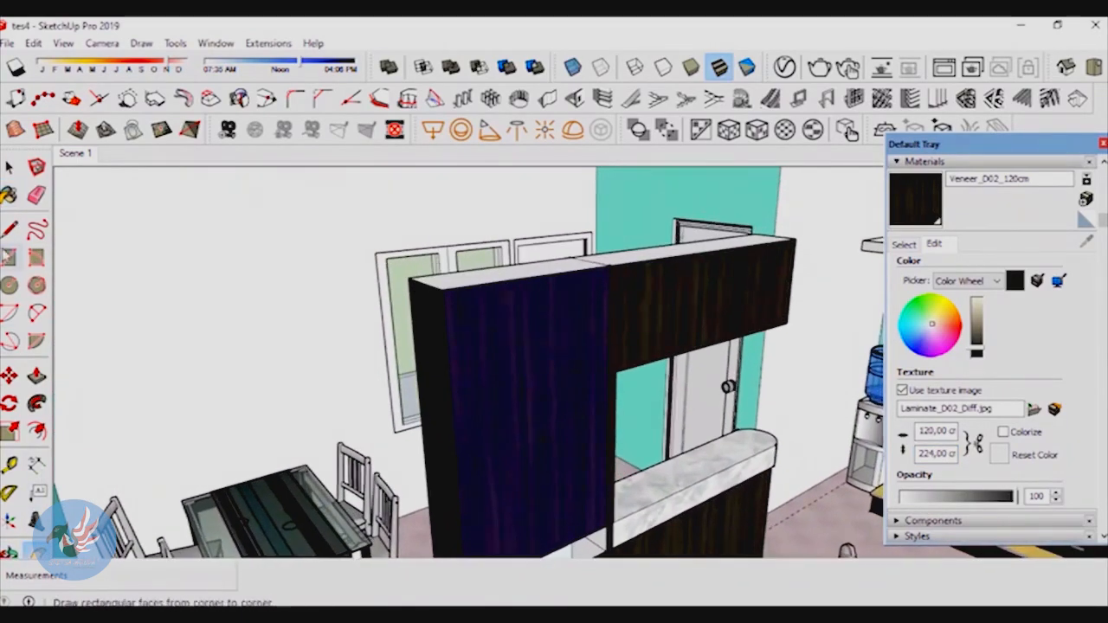
click(465, 273)
click(645, 253)
mouse_move(597, 277)
middle_down()
mouse_move(702, 320)
mouse_move(595, 302)
mouse_move(406, 376)
mouse_move(785, 372)
mouse_move(468, 326)
mouse_move(443, 286)
middle_up()
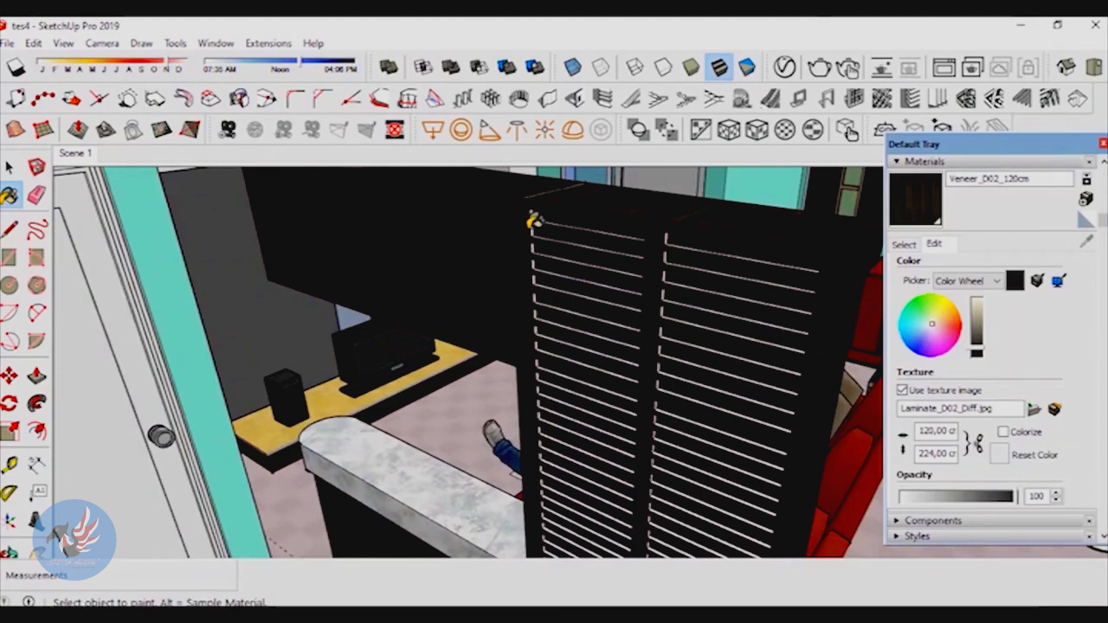
Select the front face of the marble countertop on the partition's low counter
middle_drag(626, 375, 705, 451)
mouse_move(541, 424)
middle_down()
mouse_move(527, 257)
mouse_move(571, 260)
middle_up()
mouse_move(786, 467)
middle_down()
mouse_move(635, 450)
mouse_move(592, 374)
mouse_move(733, 421)
mouse_move(851, 403)
mouse_move(678, 460)
mouse_move(585, 470)
mouse_move(831, 490)
middle_up()
mouse_move(685, 453)
middle_down()
mouse_move(581, 508)
mouse_move(621, 448)
middle_up()
mouse_move(240, 444)
middle_down()
mouse_move(396, 388)
mouse_move(447, 400)
mouse_move(433, 470)
mouse_move(450, 462)
mouse_move(361, 351)
mouse_move(332, 365)
mouse_move(759, 349)
mouse_move(794, 314)
mouse_move(416, 351)
mouse_move(334, 370)
mouse_move(631, 371)
mouse_move(391, 354)
mouse_move(390, 317)
mouse_move(665, 476)
mouse_move(623, 441)
mouse_move(658, 485)
mouse_move(690, 429)
mouse_move(737, 460)
middle_up()
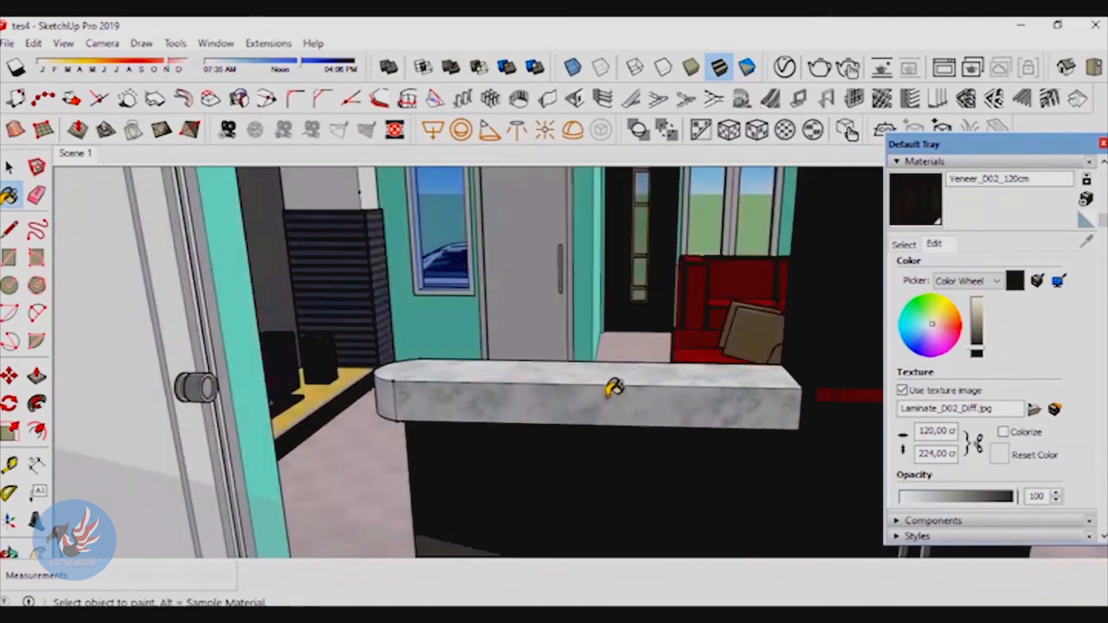
mouse_move(613, 388)
middle_down()
mouse_move(598, 403)
mouse_move(517, 361)
middle_up()
key(space)
click(523, 374)
click(544, 387)
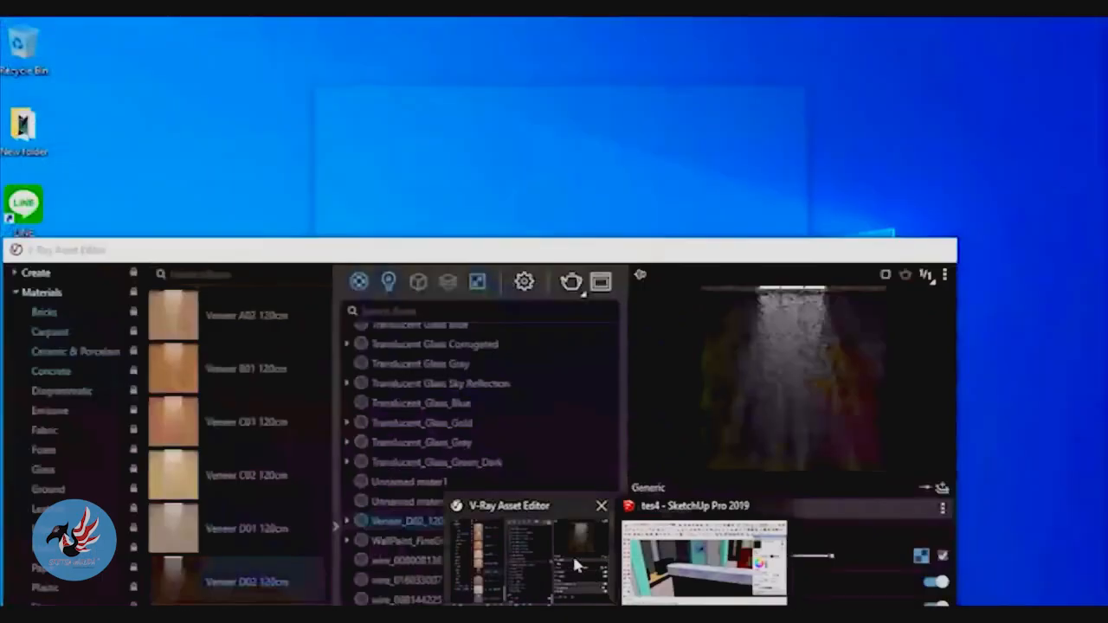
Browse the Stone, Tiles, Ceramic & Porcelain and Concrete categories of the V-Ray material library for a countertop material
click(572, 553)
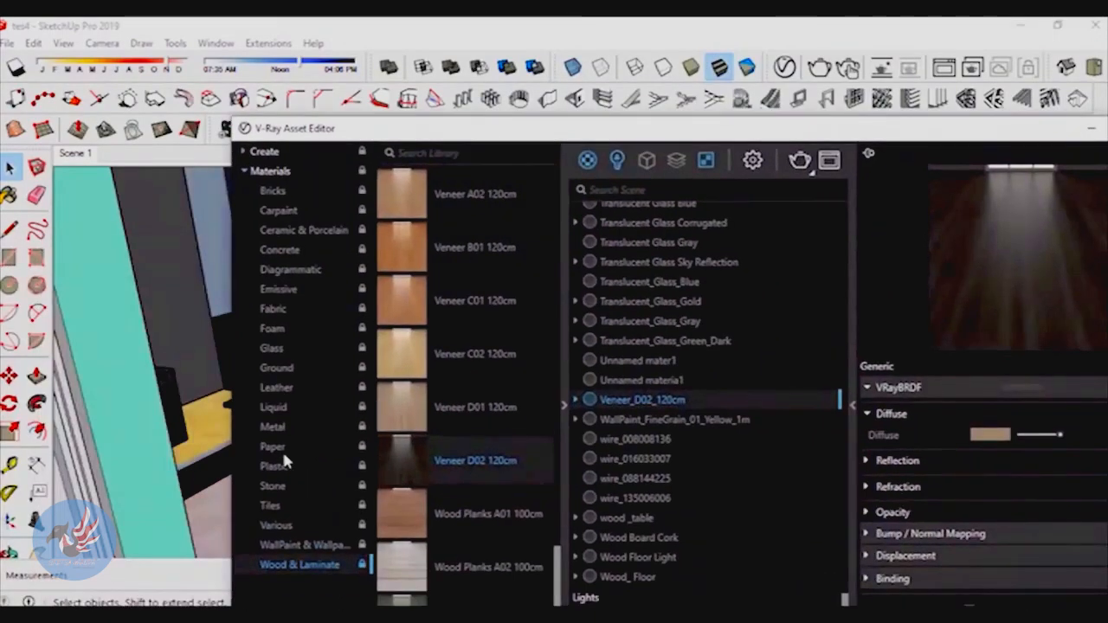
click(273, 487)
scroll(424, 510, down, 10)
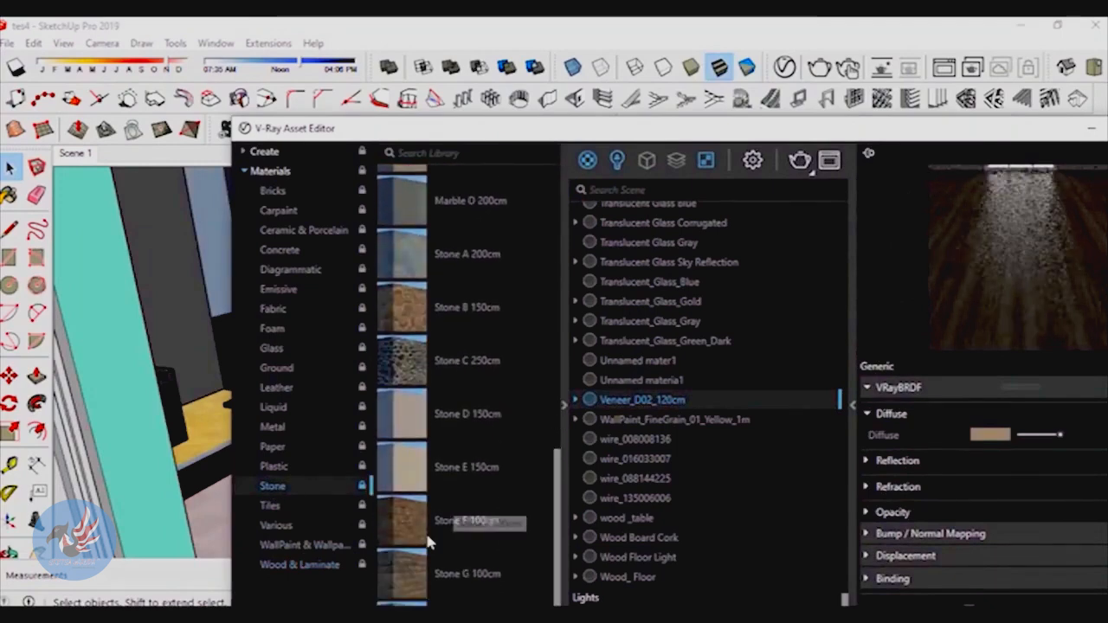
scroll(430, 533, up, 5)
scroll(425, 519, up, 3)
scroll(403, 510, down, 3)
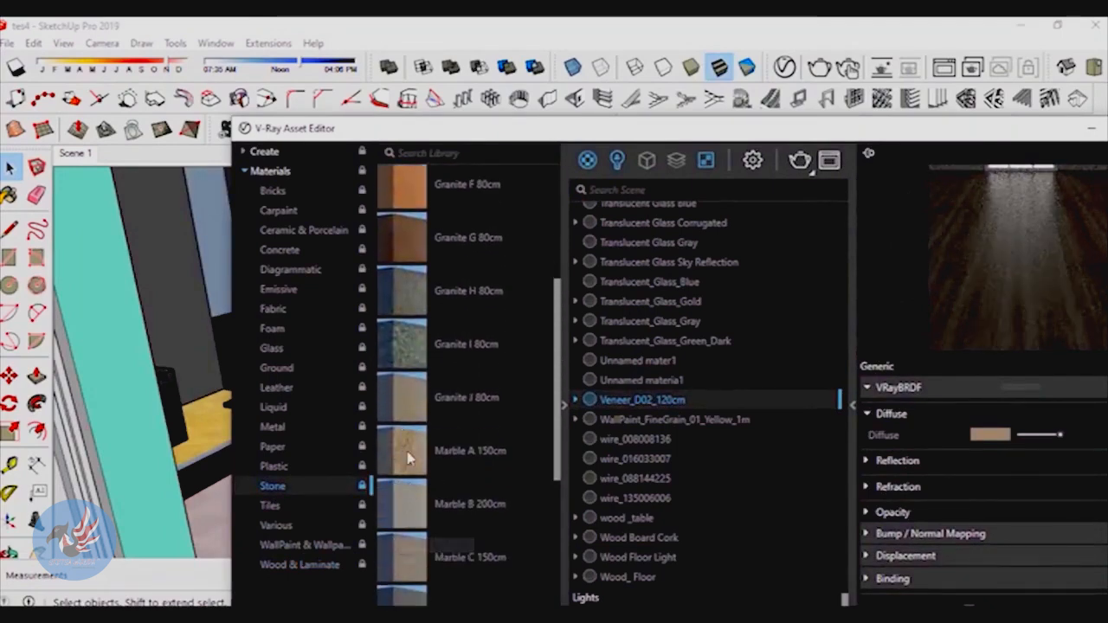
scroll(407, 484, up, 5)
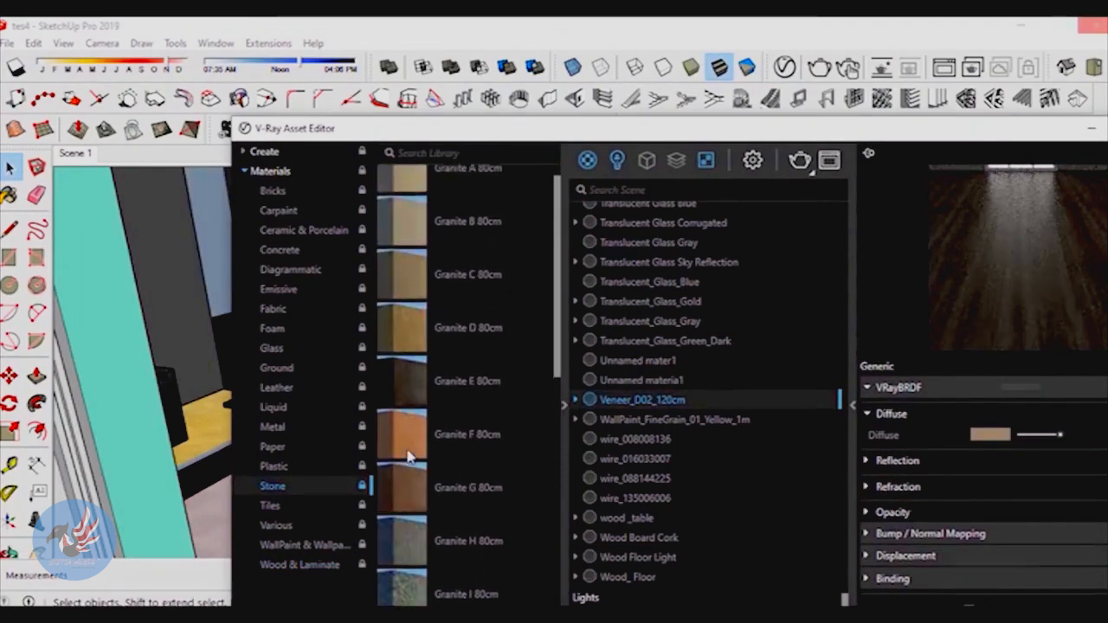
click(279, 505)
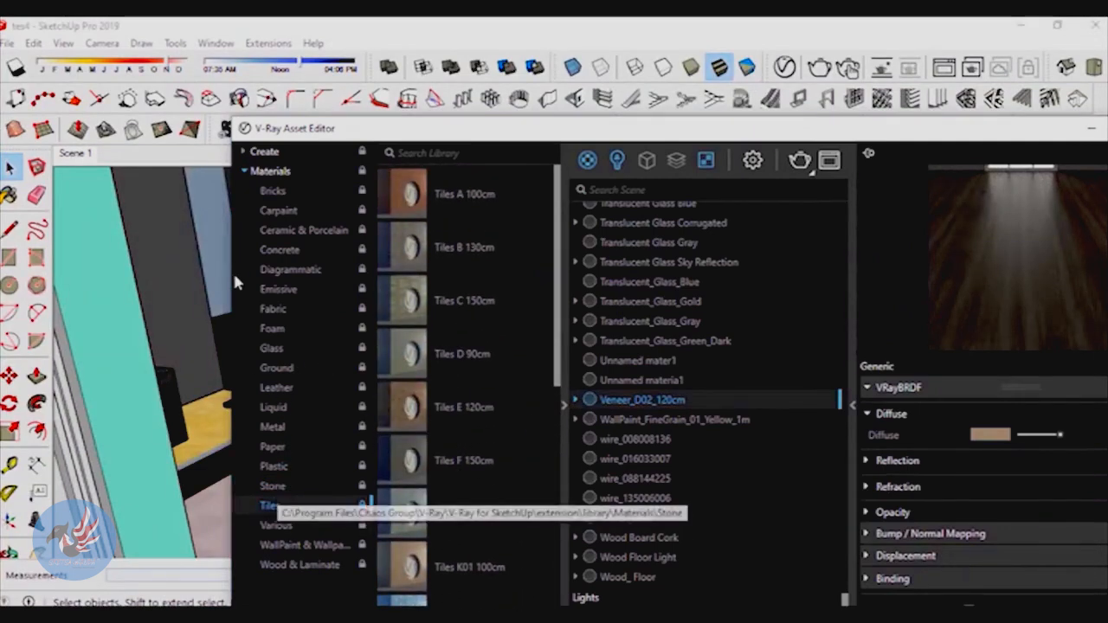
click(293, 231)
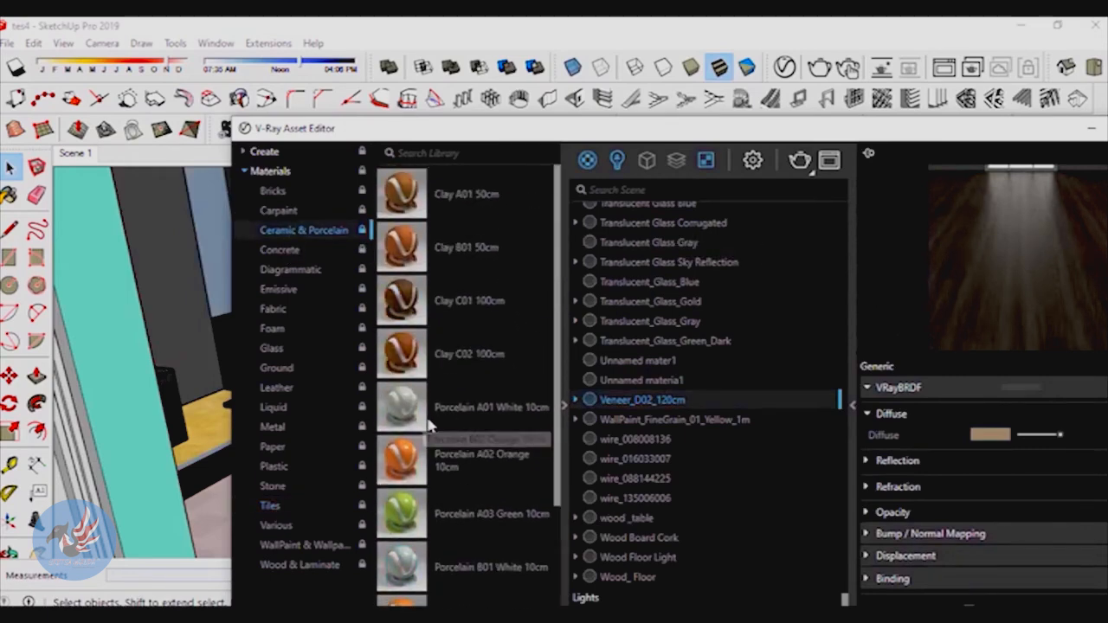
scroll(450, 437, down, 4)
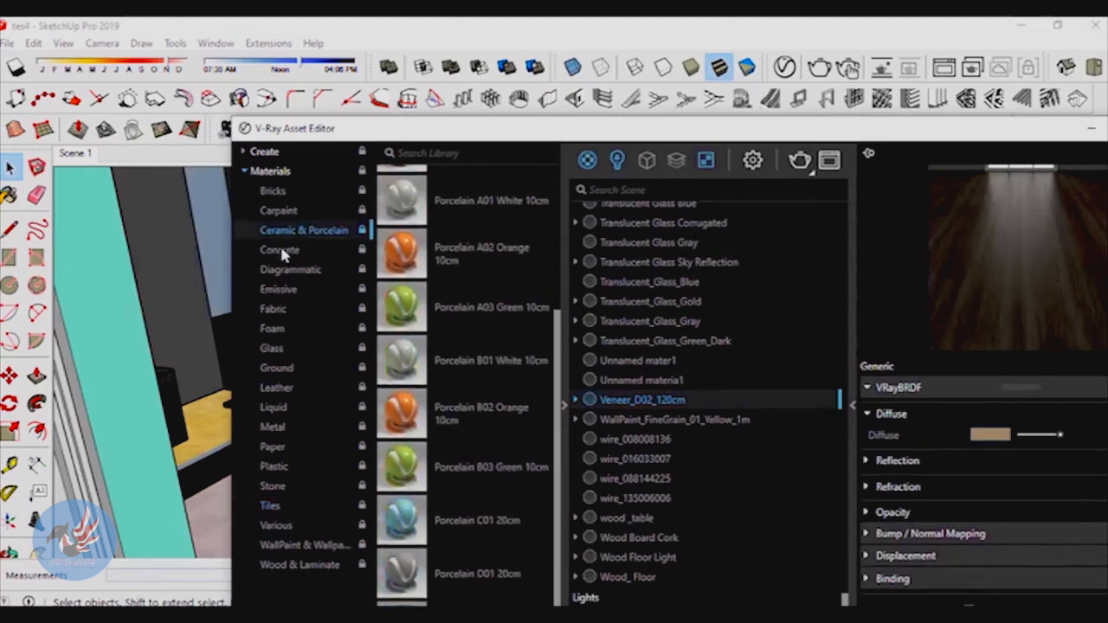
click(280, 250)
click(276, 210)
click(274, 250)
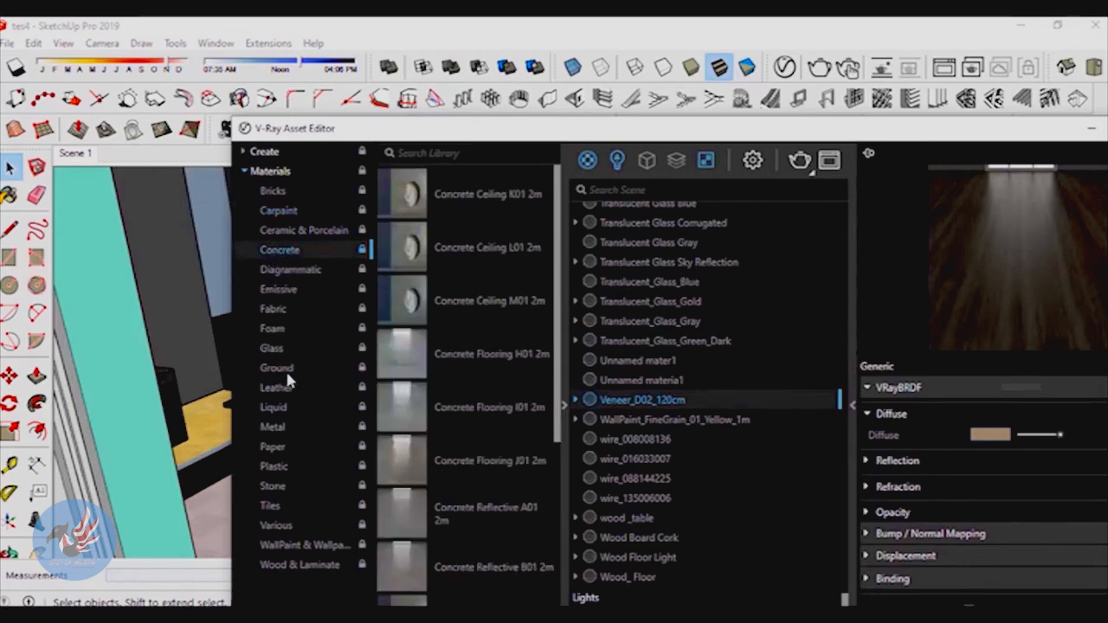
scroll(480, 459, down, 4)
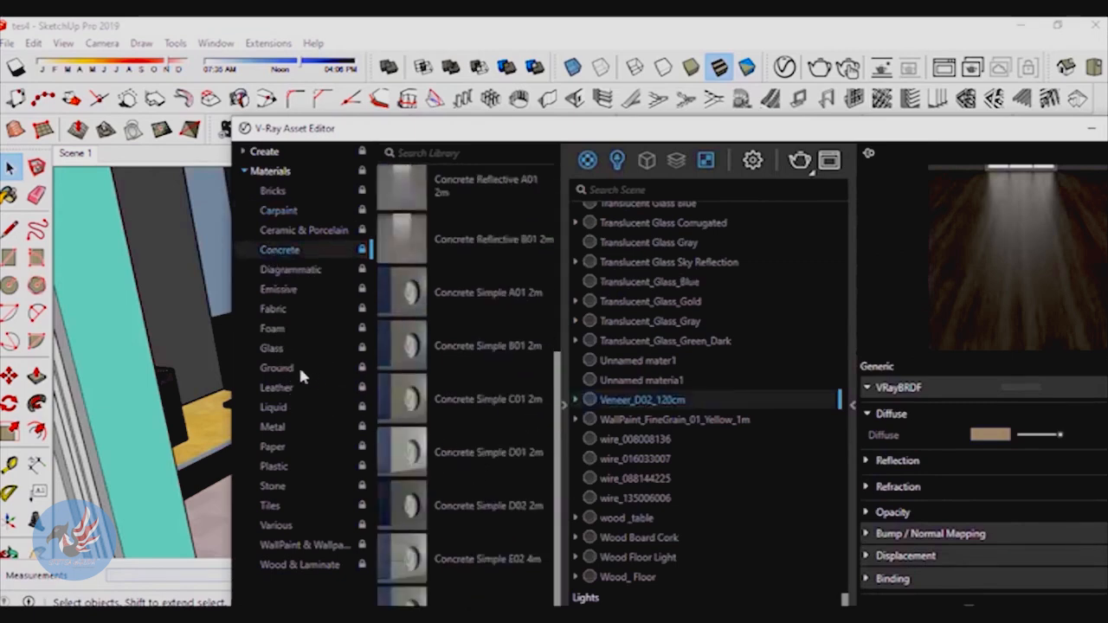
click(273, 486)
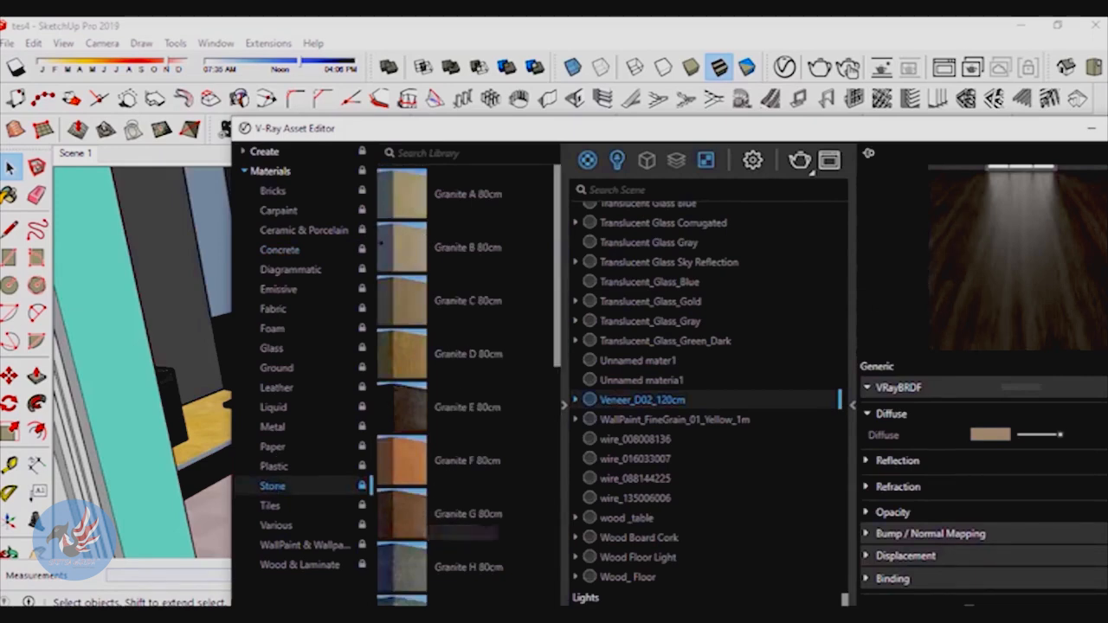
click(405, 194)
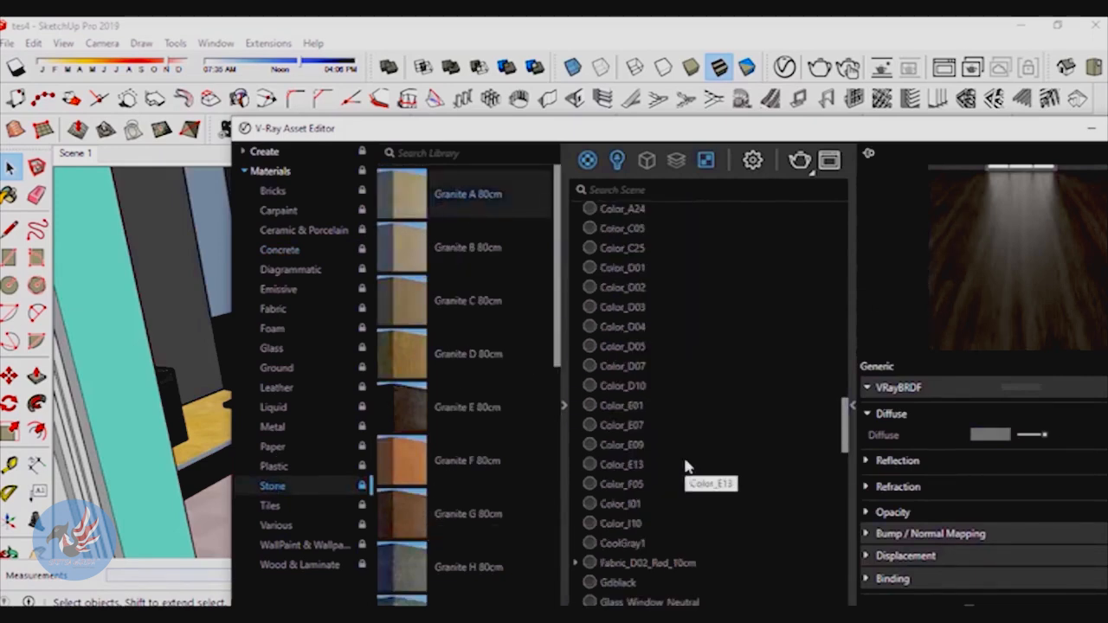
scroll(681, 482, down, 4)
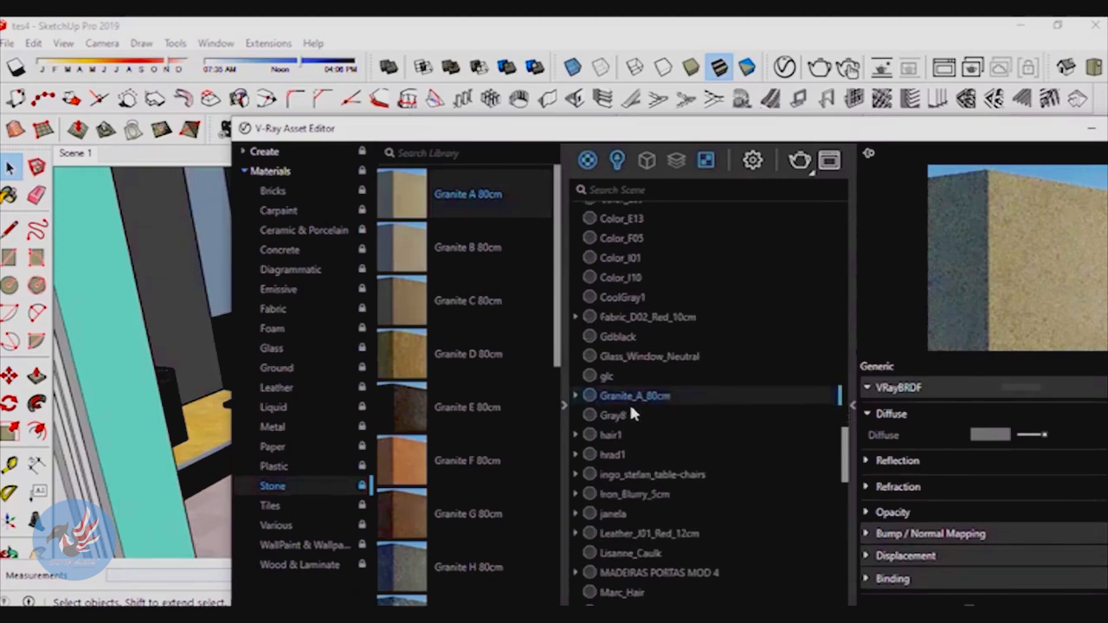
right_click(628, 397)
click(659, 537)
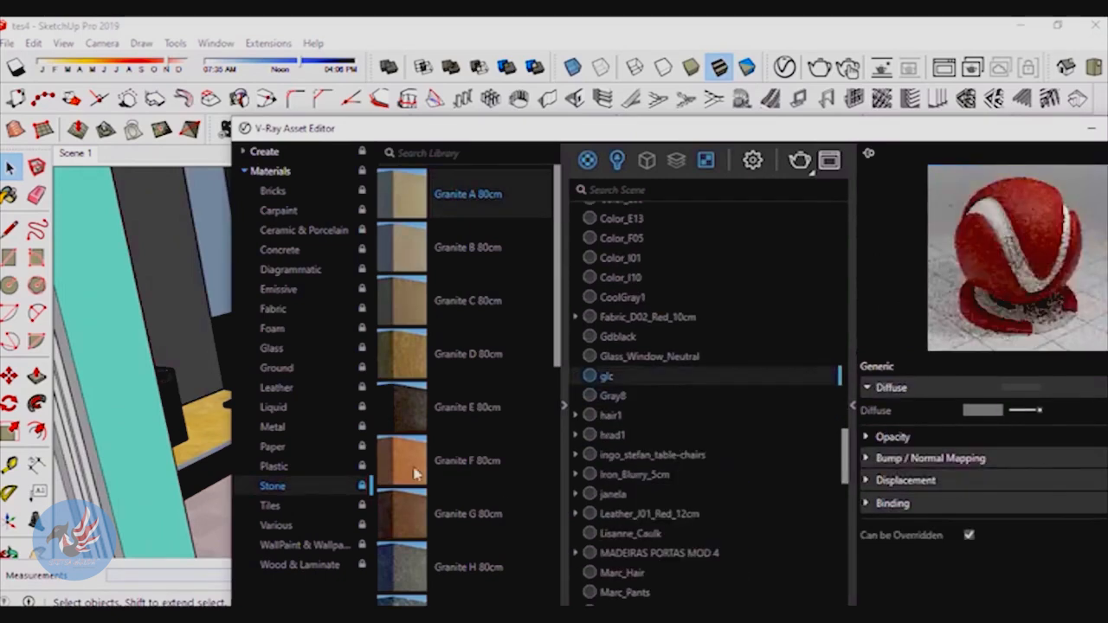
Add the Granite I 80cm stone material from the library to the scene materials
scroll(415, 472, down, 5)
drag(407, 391, 652, 485)
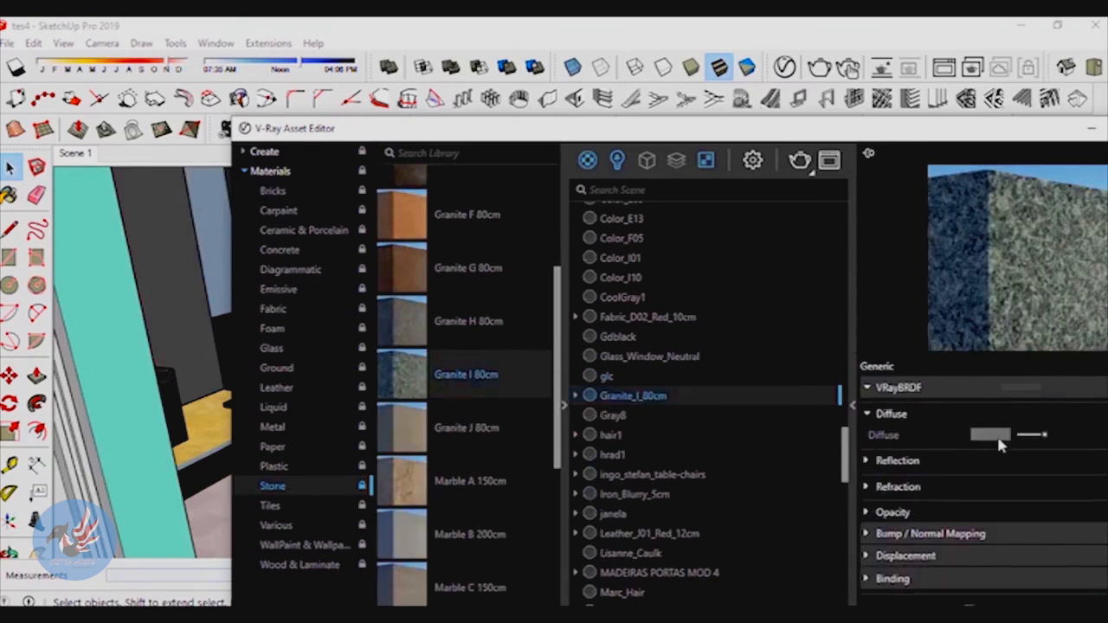
drag(855, 141, 566, 125)
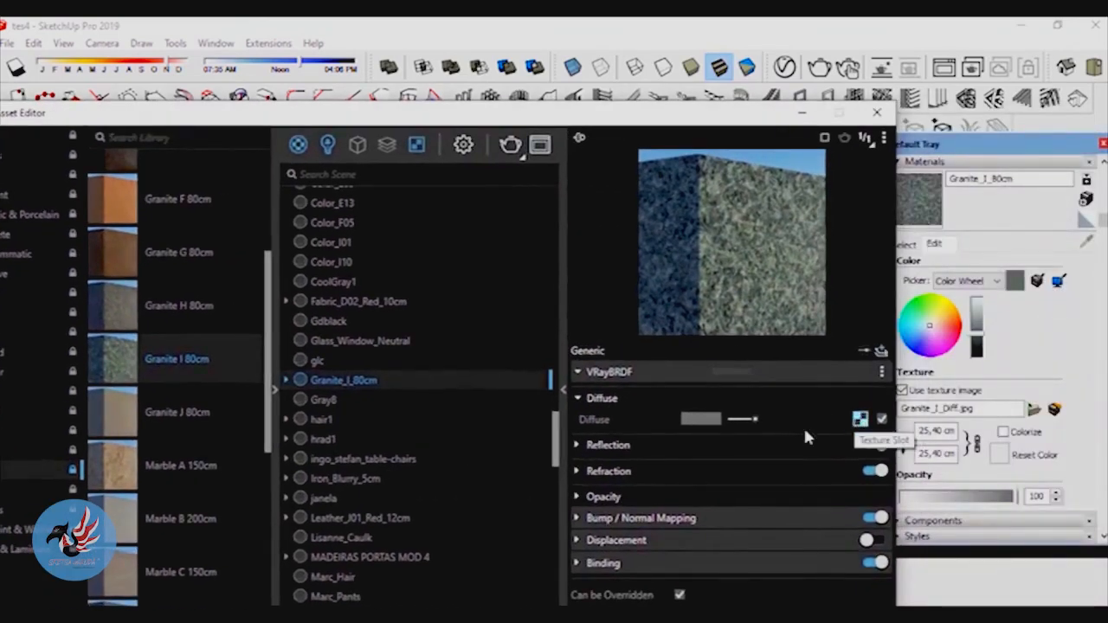
Try darkening the Granite_I_80cm diffuse bitmap with a grey Color Gain of about 0.73
click(860, 419)
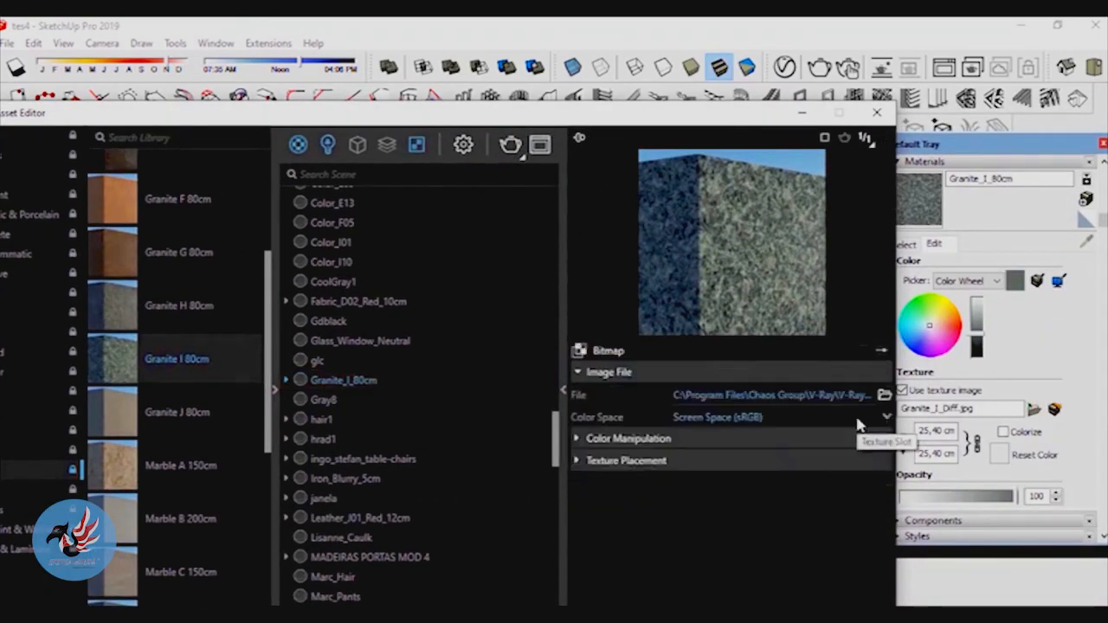
click(579, 439)
click(578, 439)
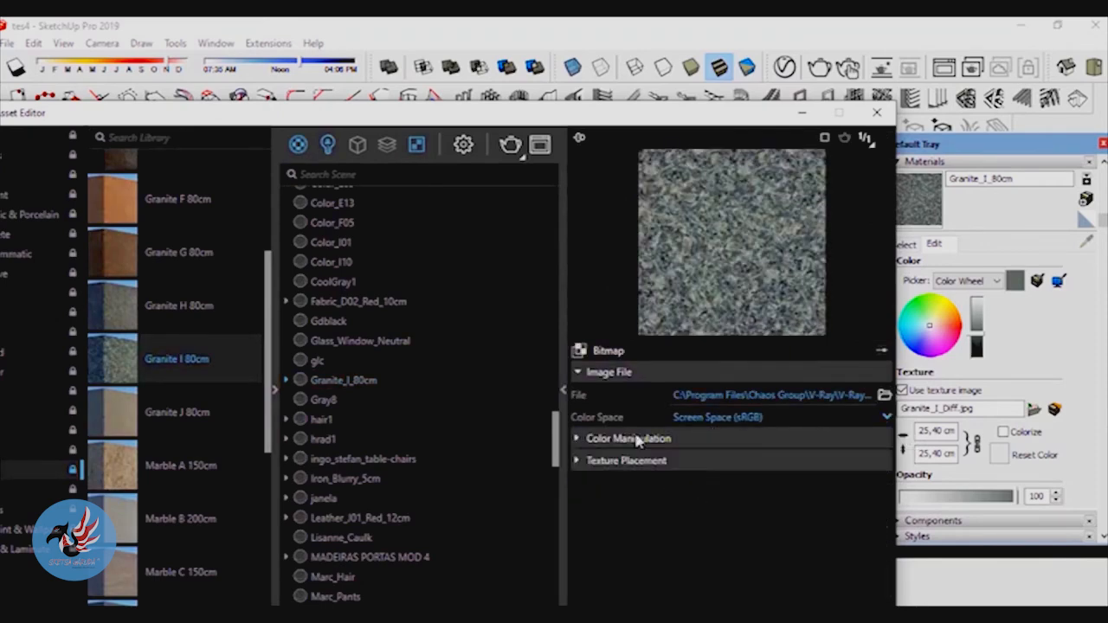
click(628, 459)
scroll(717, 483, down, 1)
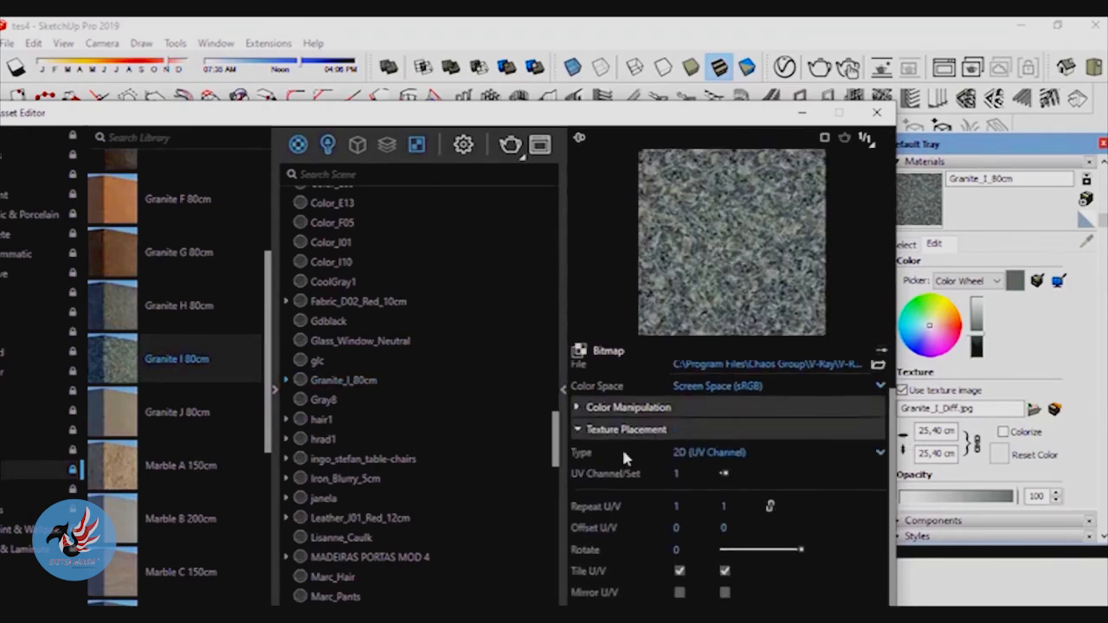
click(588, 408)
click(703, 494)
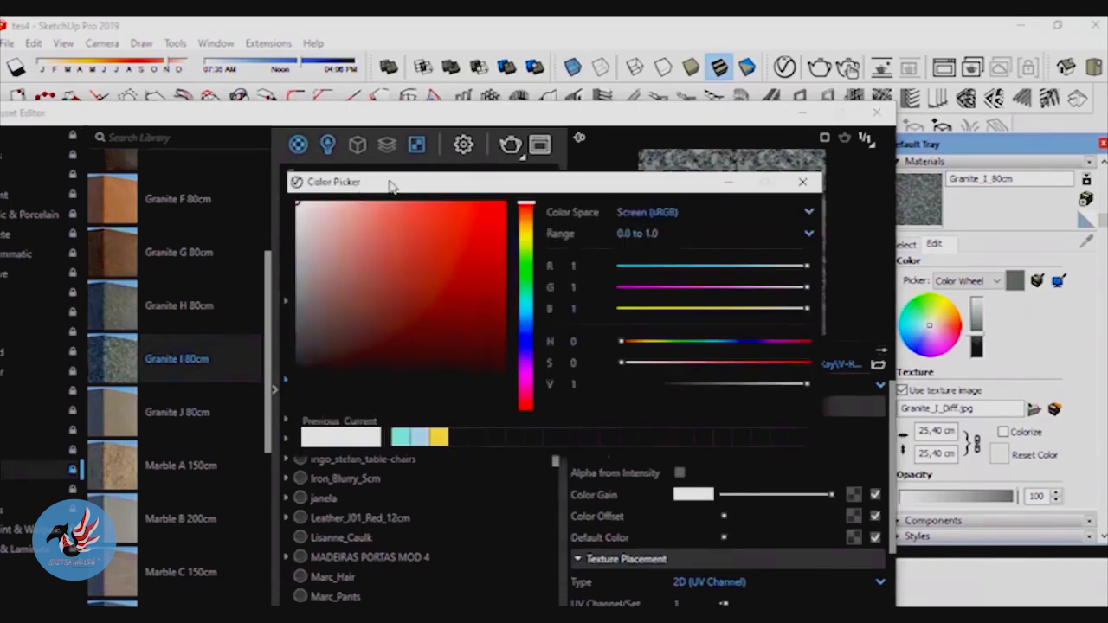
drag(381, 188, 613, 261)
click(527, 331)
drag(1011, 266, 926, 245)
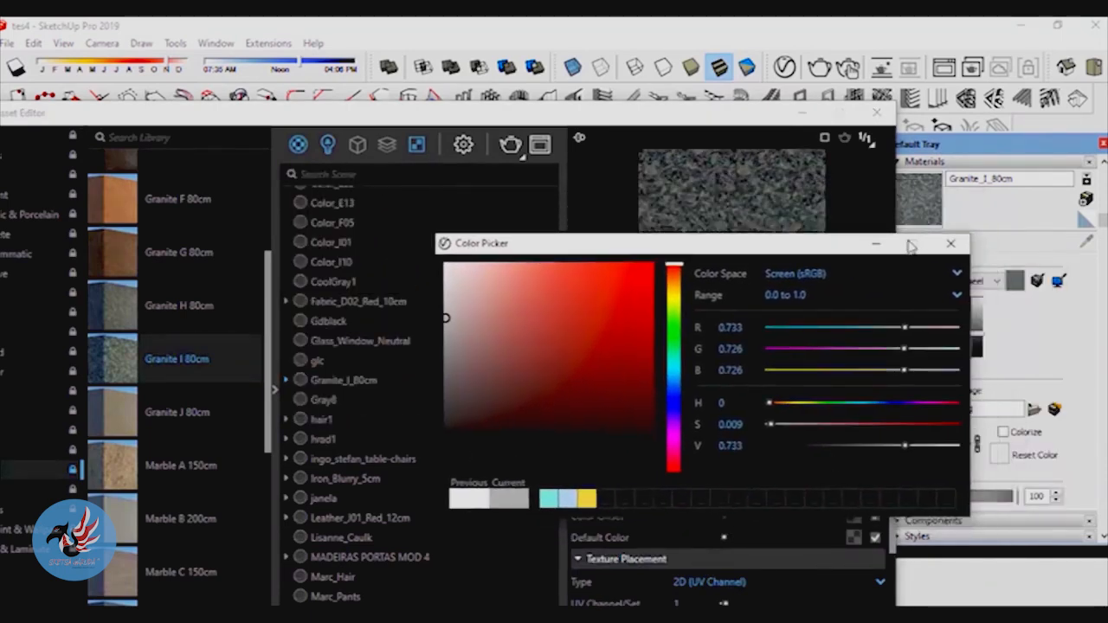
click(876, 243)
Try a saturated red Color Gain on the granite bitmap and set it back to white
click(708, 500)
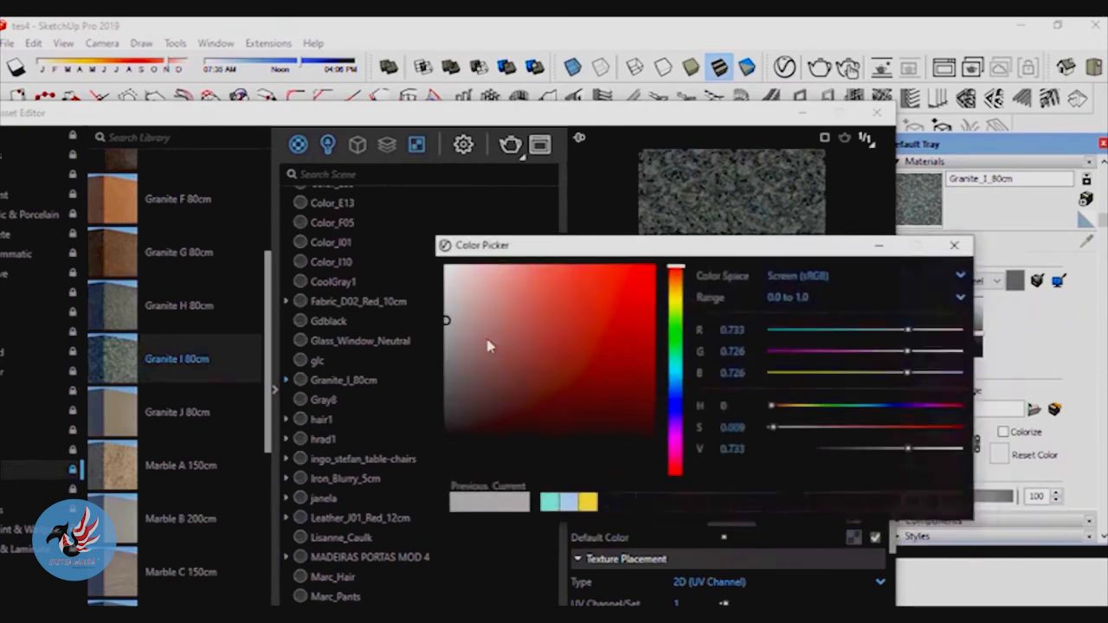
click(663, 262)
drag(819, 251, 706, 415)
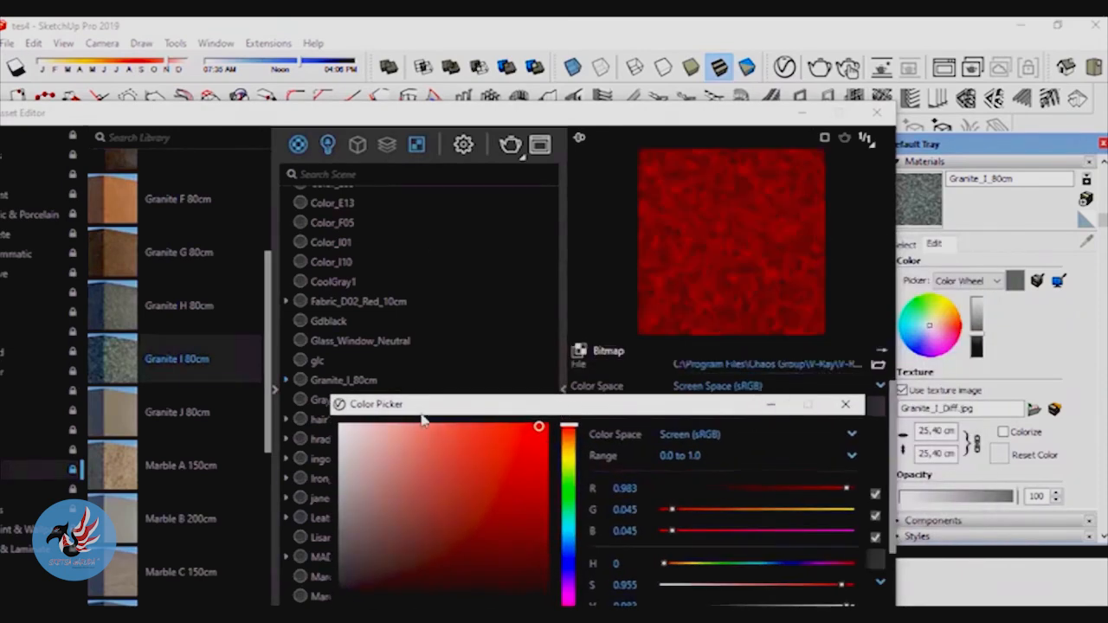
click(340, 425)
click(772, 408)
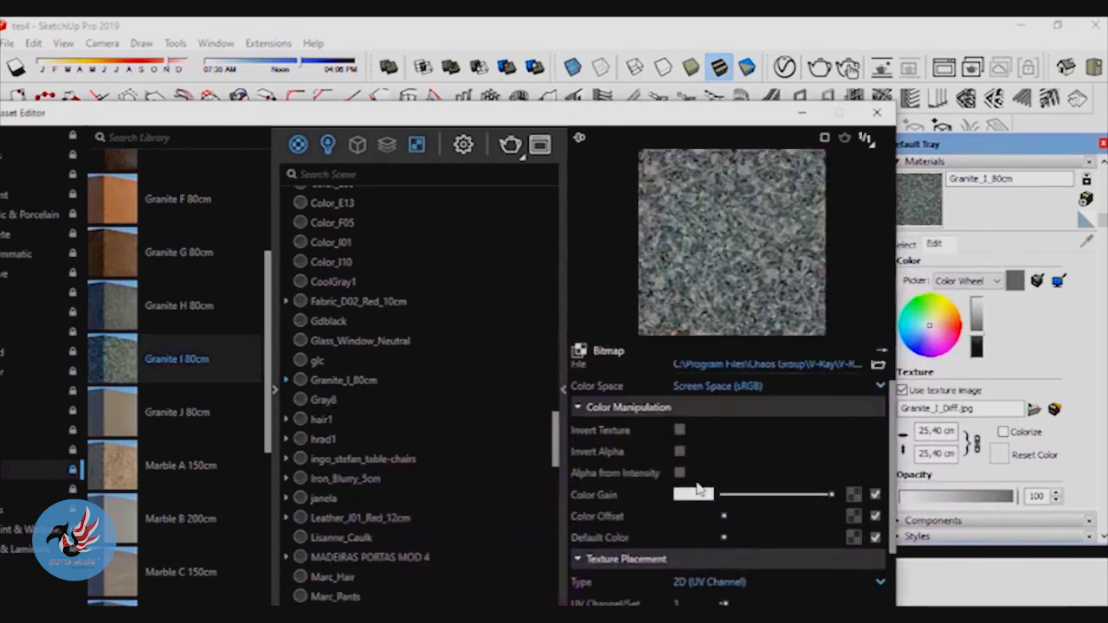
Check the granite bitmap's texture placement settings and the diffuse colour of the Granite_I_80cm material
scroll(718, 412, down, 3)
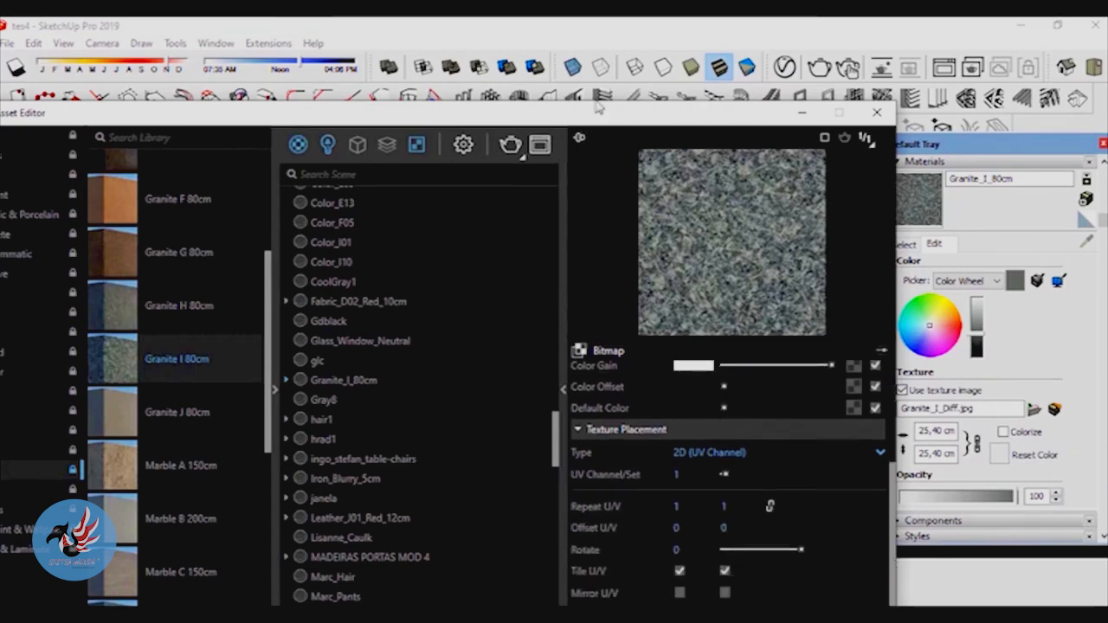
drag(581, 123, 628, 43)
click(880, 566)
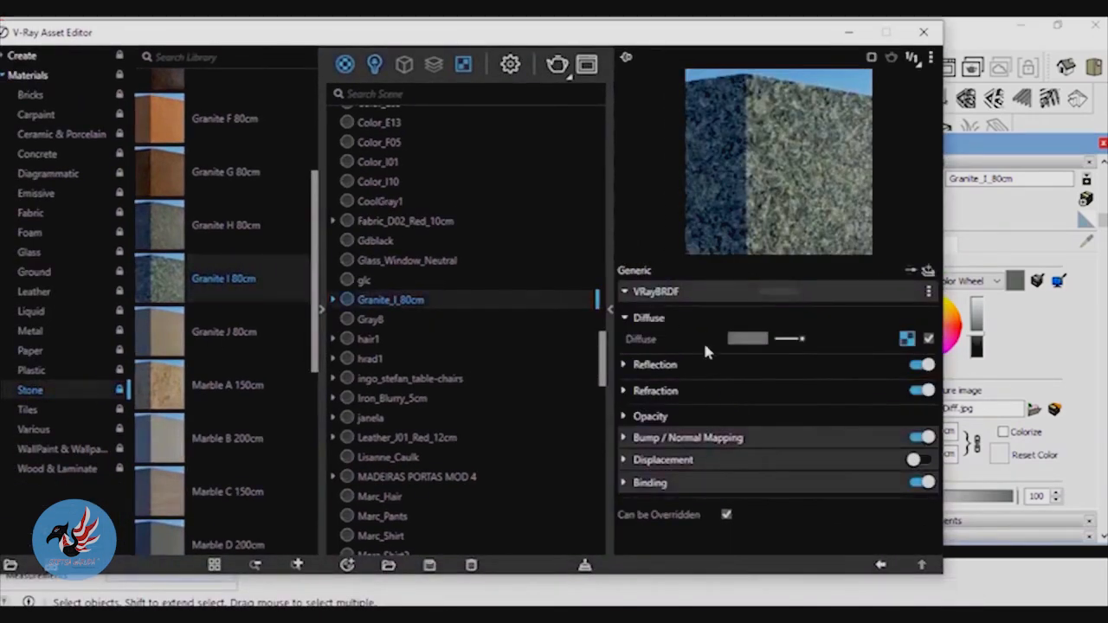
click(749, 339)
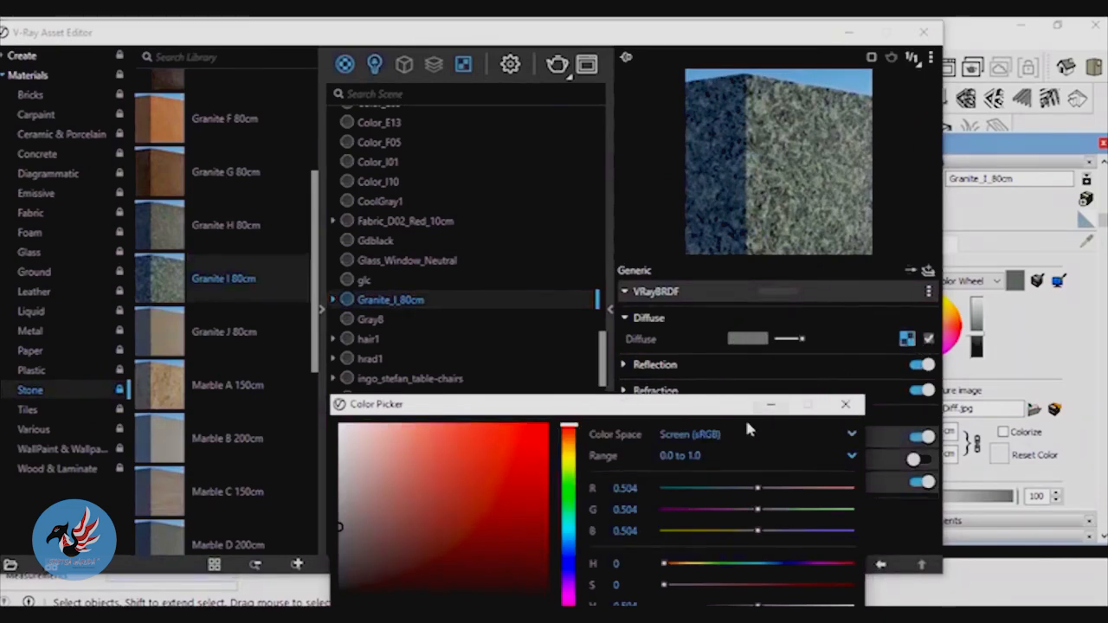
click(775, 406)
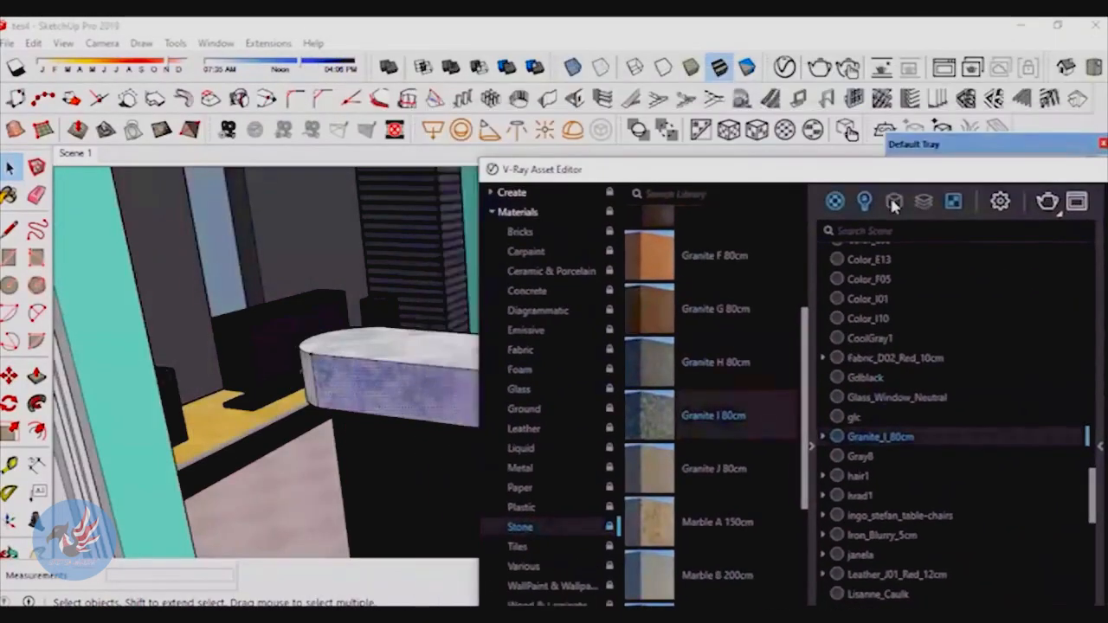
Apply the Granite_I_80cm material to the selected countertop edge and paint its rounded end and top surface with it
right_click(744, 436)
click(779, 465)
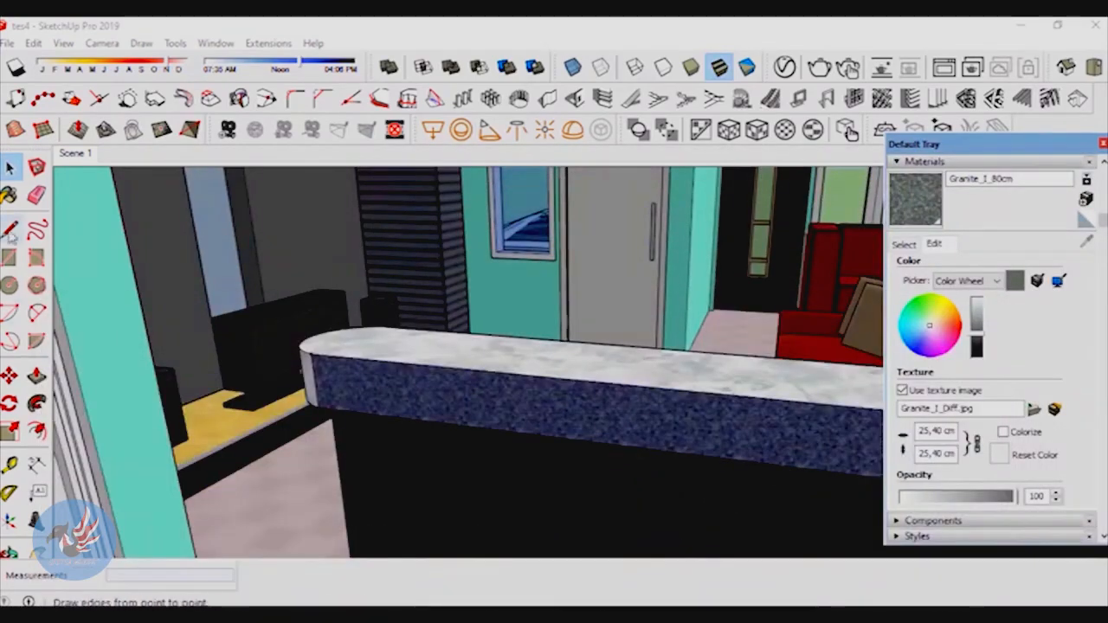
key(b)
click(310, 353)
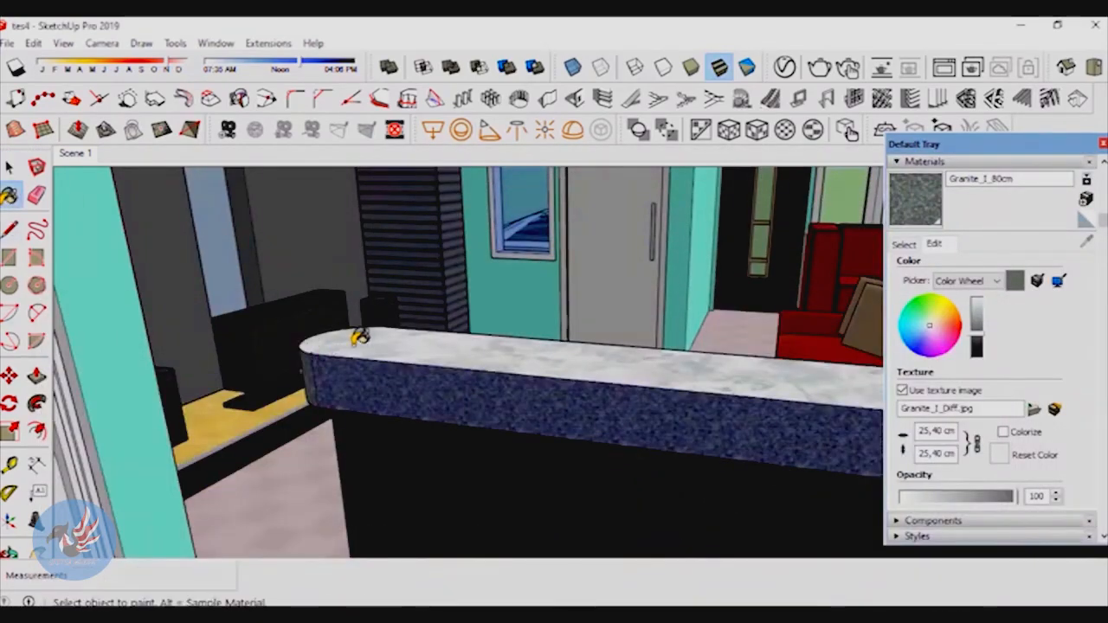
click(362, 339)
mouse_move(432, 393)
middle_down()
mouse_move(532, 476)
mouse_move(506, 473)
middle_up()
scroll(382, 384, up, 4)
mouse_move(382, 384)
middle_down()
mouse_move(730, 329)
mouse_move(656, 389)
mouse_move(424, 275)
mouse_move(407, 322)
middle_up()
click(645, 385)
Return to the V-Ray Asset Editor and create a new Generic material in the scene
scroll(424, 276, up, 5)
click(9, 167)
click(8, 167)
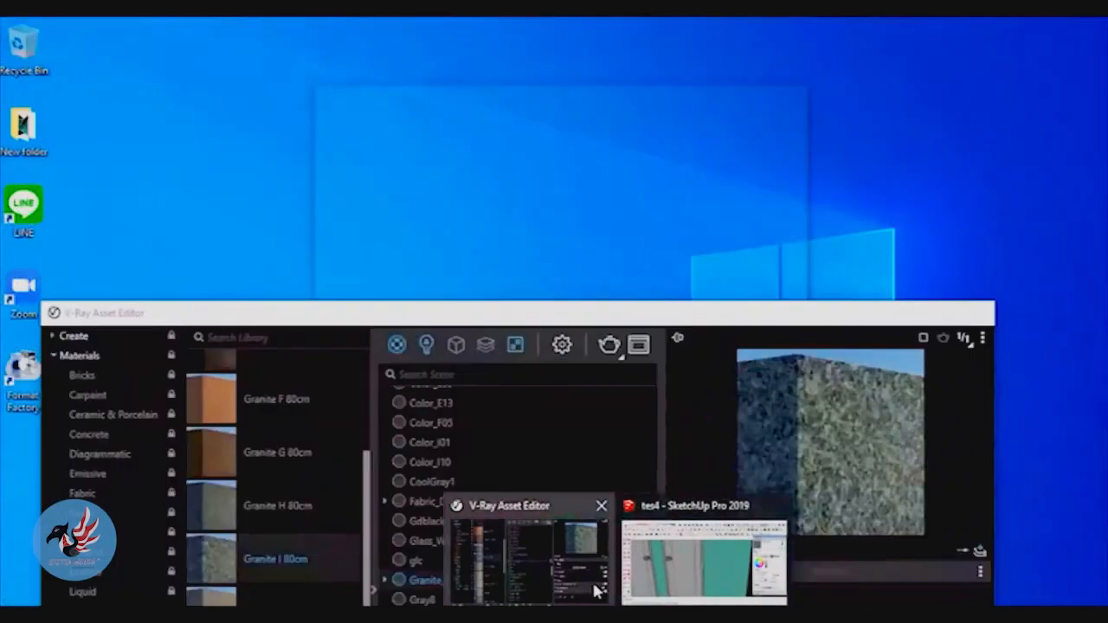
click(594, 589)
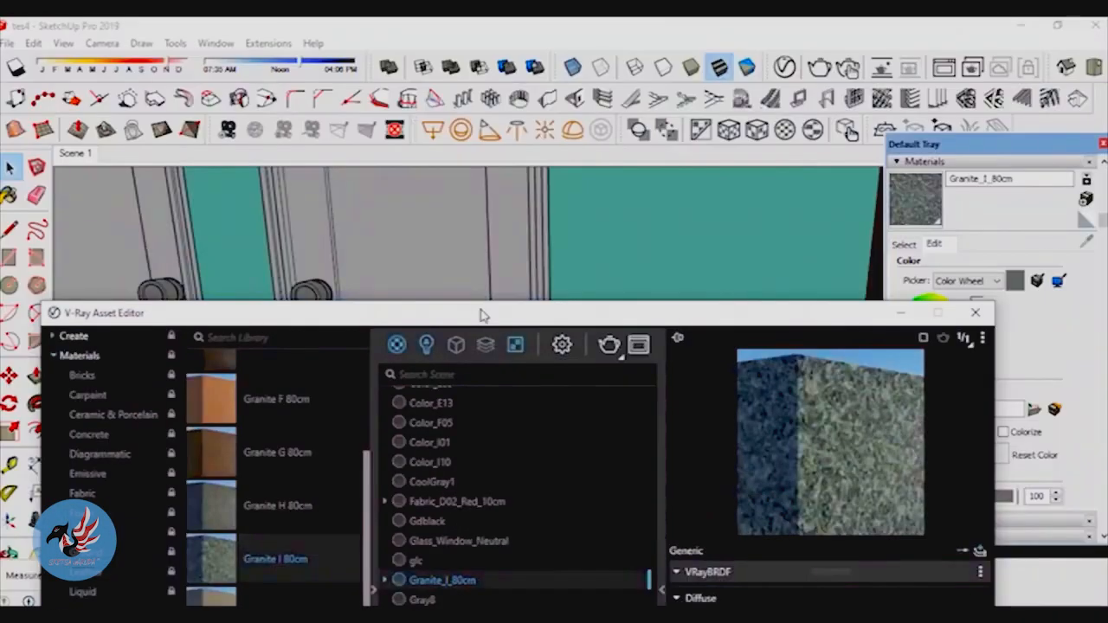
drag(482, 315, 567, 56)
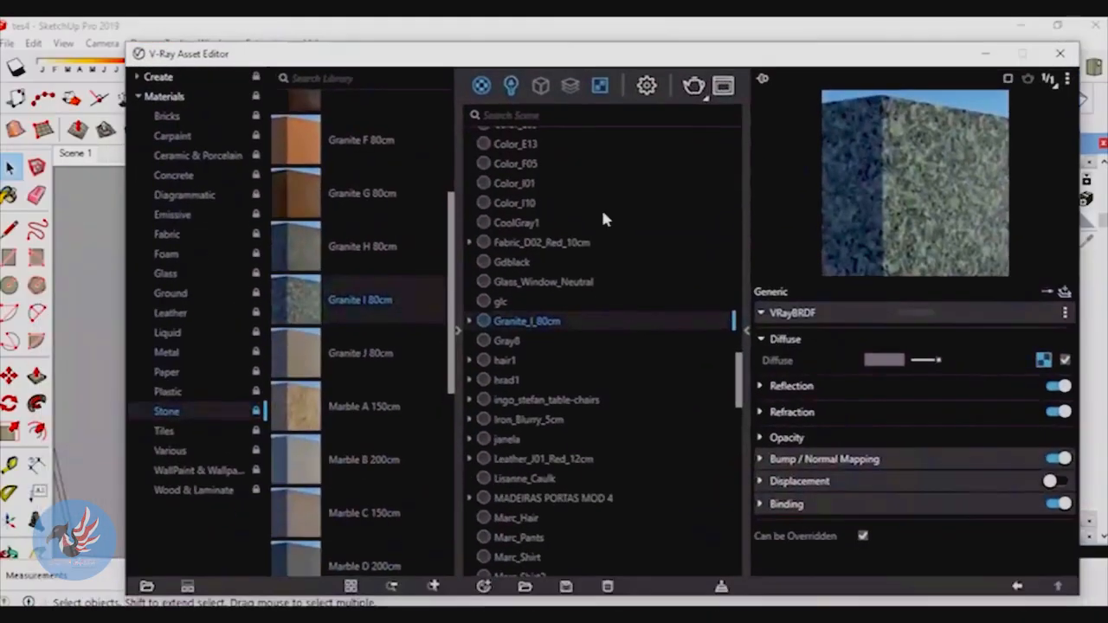
click(483, 587)
mouse_move(544, 534)
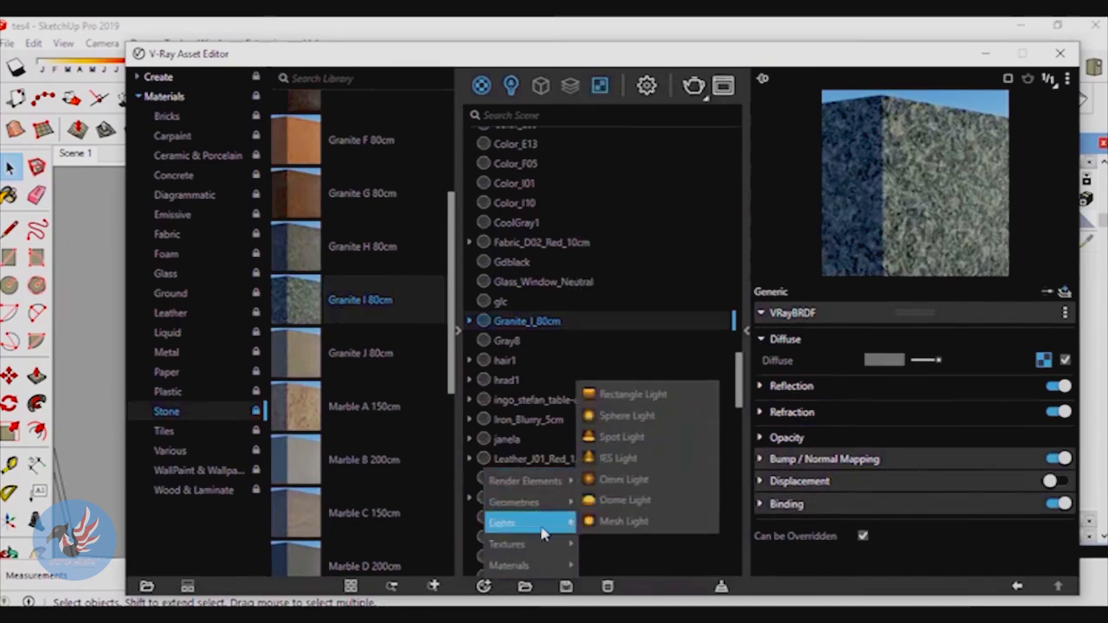
click(593, 351)
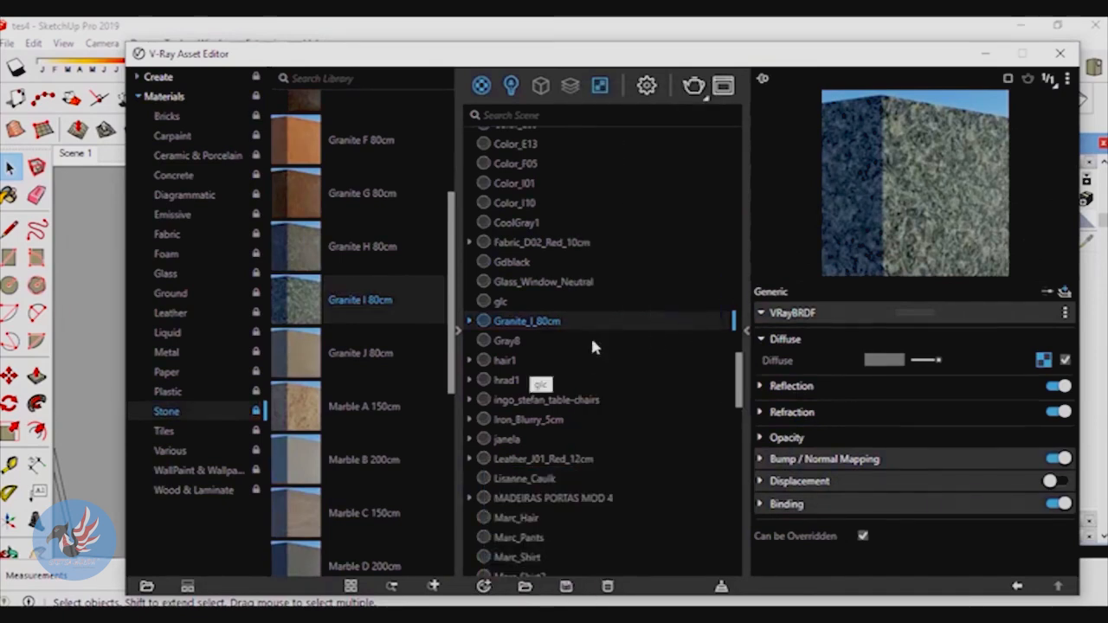
Rename the new Generic material as door
right_click(512, 280)
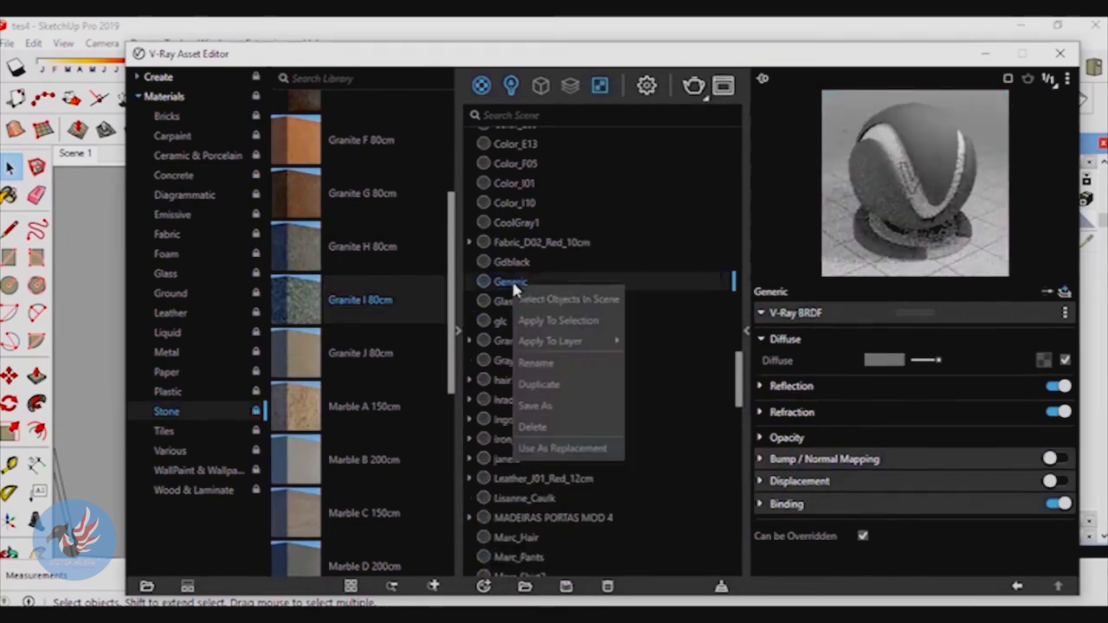
click(538, 367)
key(BackSpace)
key(BackSpace)
key(BackSpace)
key(BackSpace)
text(door)
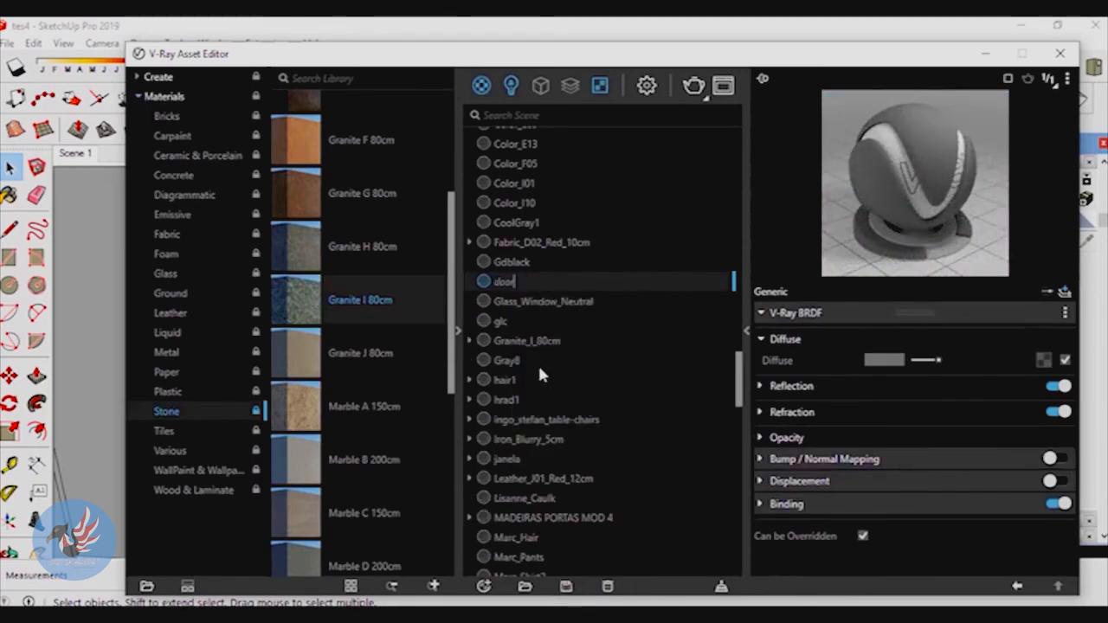
Try a saturated red diffuse colour on the door material and set the diffuse to white
click(881, 362)
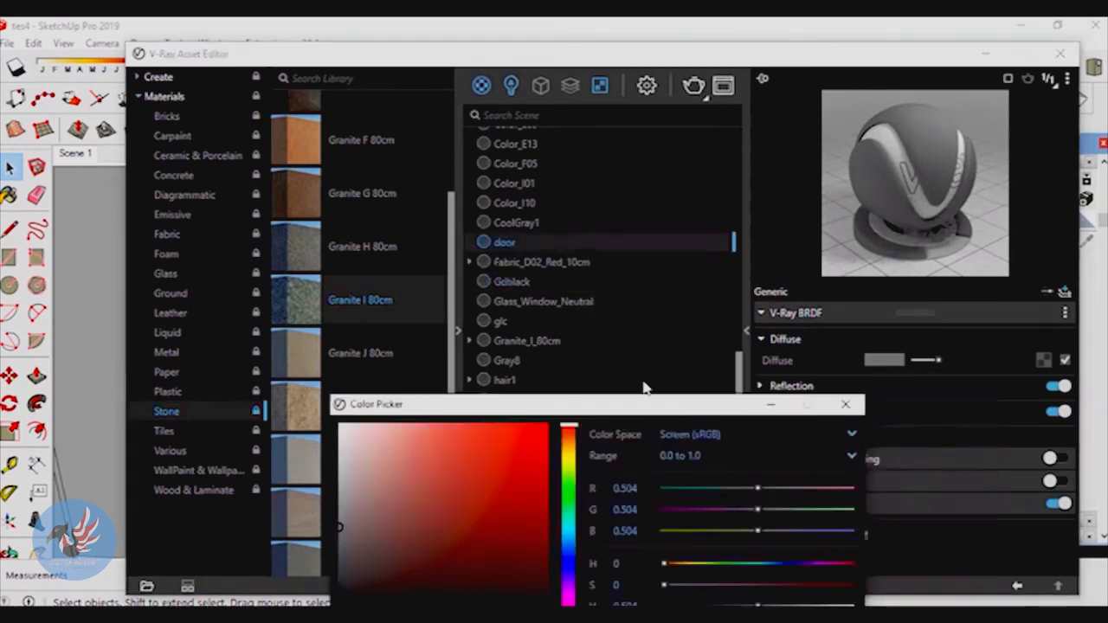
click(608, 380)
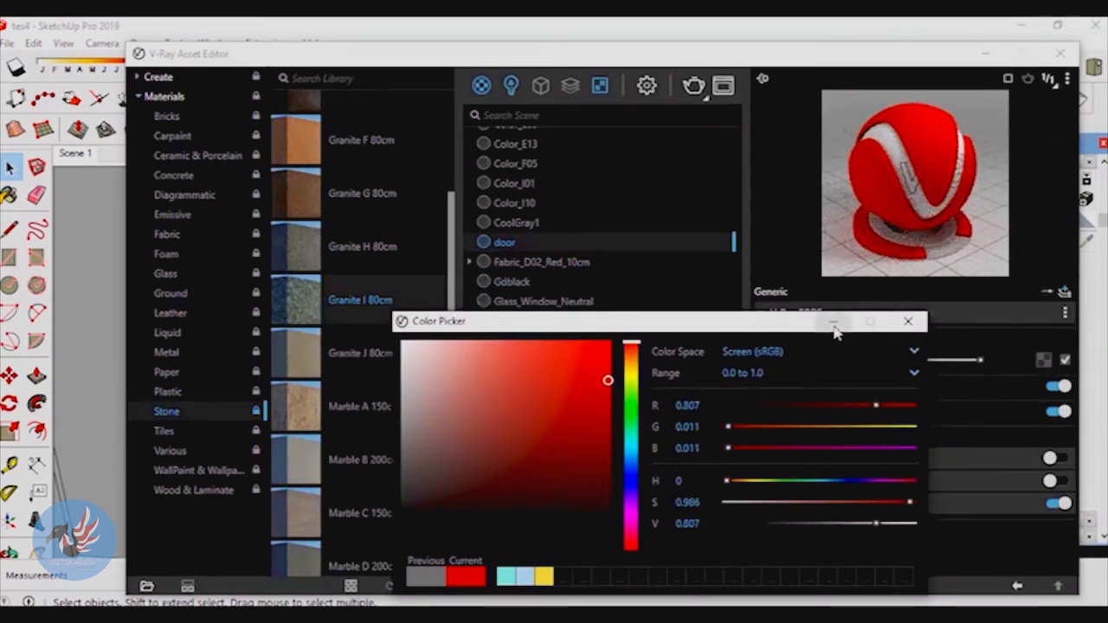
drag(825, 331, 721, 329)
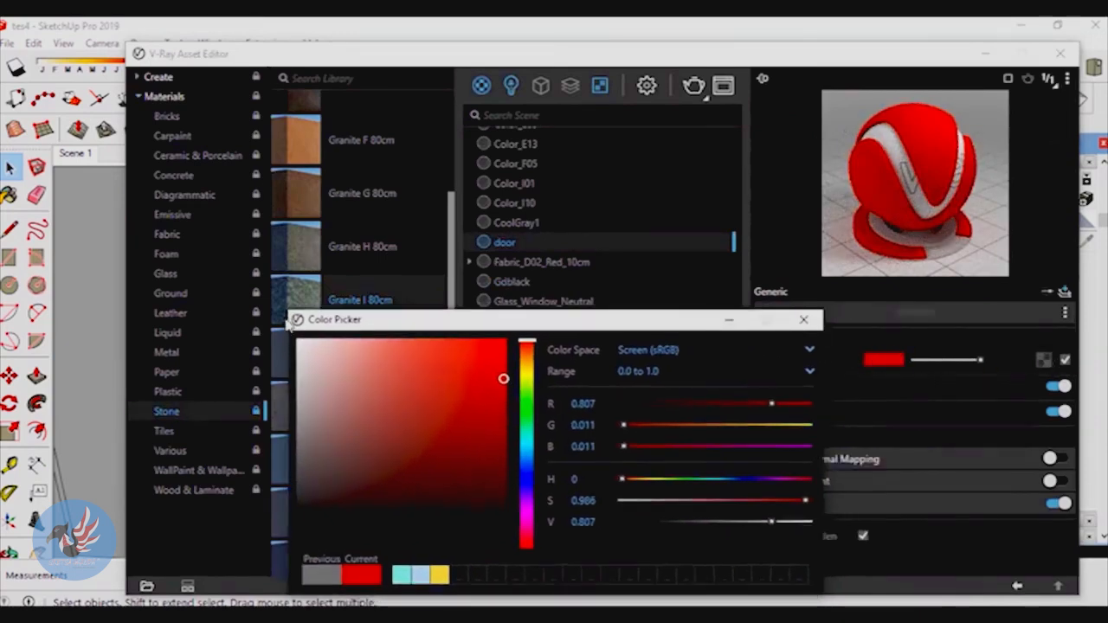
click(803, 320)
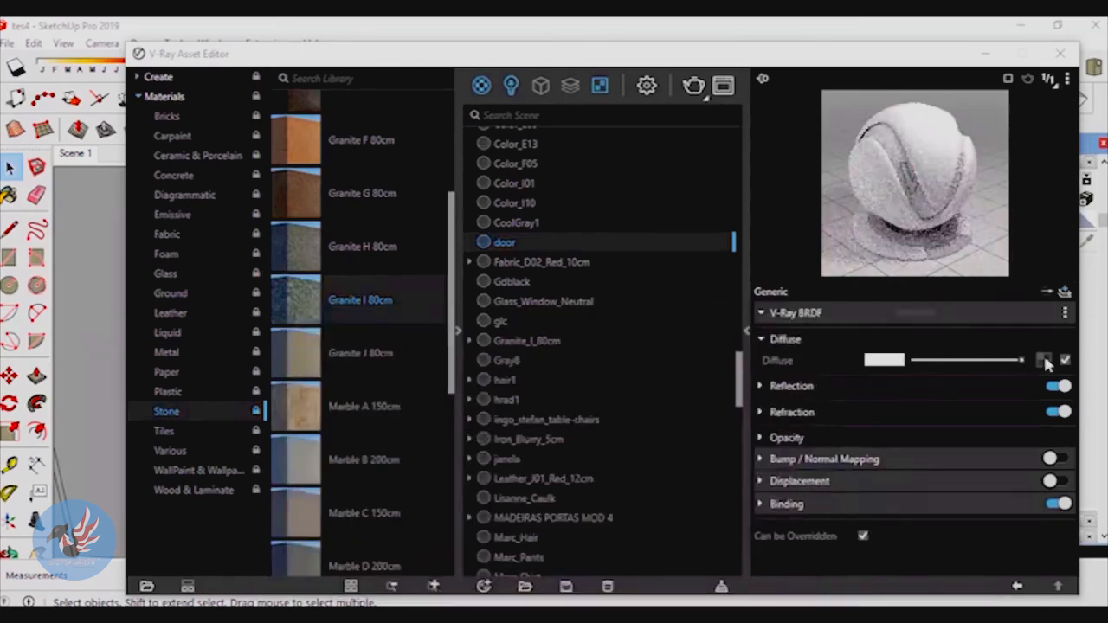
Raise the door material's reflection colour to a light grey
drag(656, 49, 641, 34)
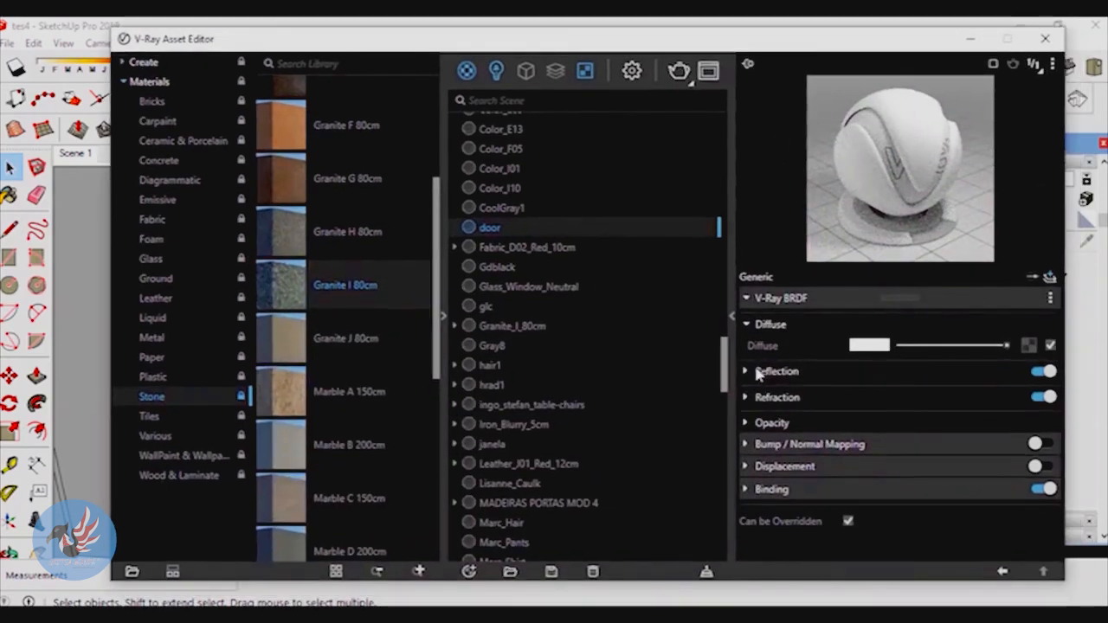
click(758, 372)
drag(903, 392, 957, 392)
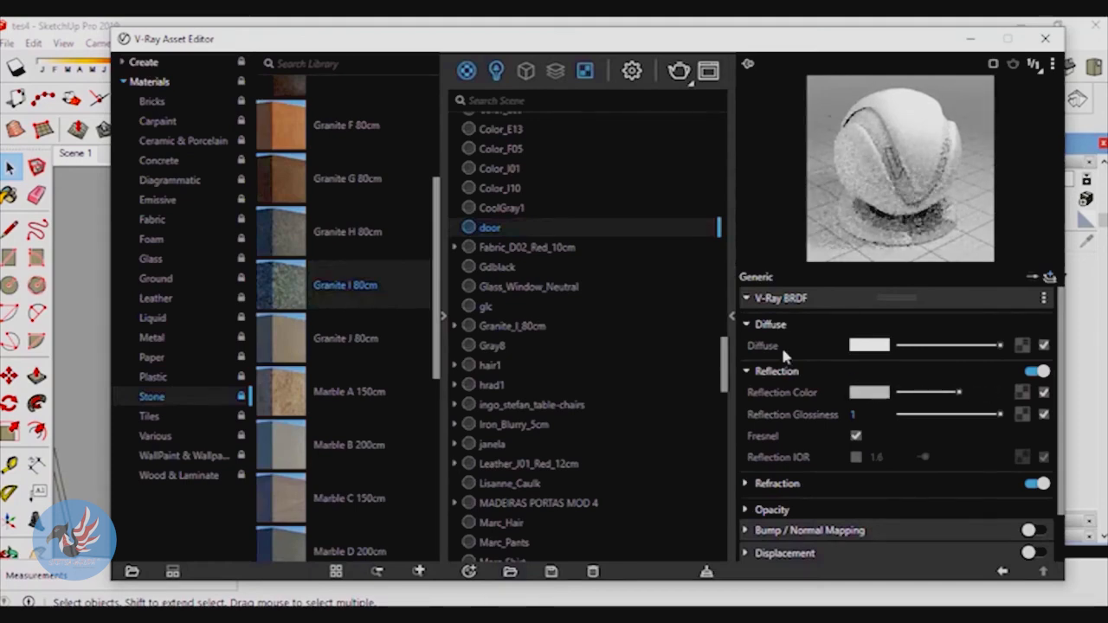
Try a light grey refraction colour, return it to black, and set the door material's refraction IOR to 1.53
click(745, 483)
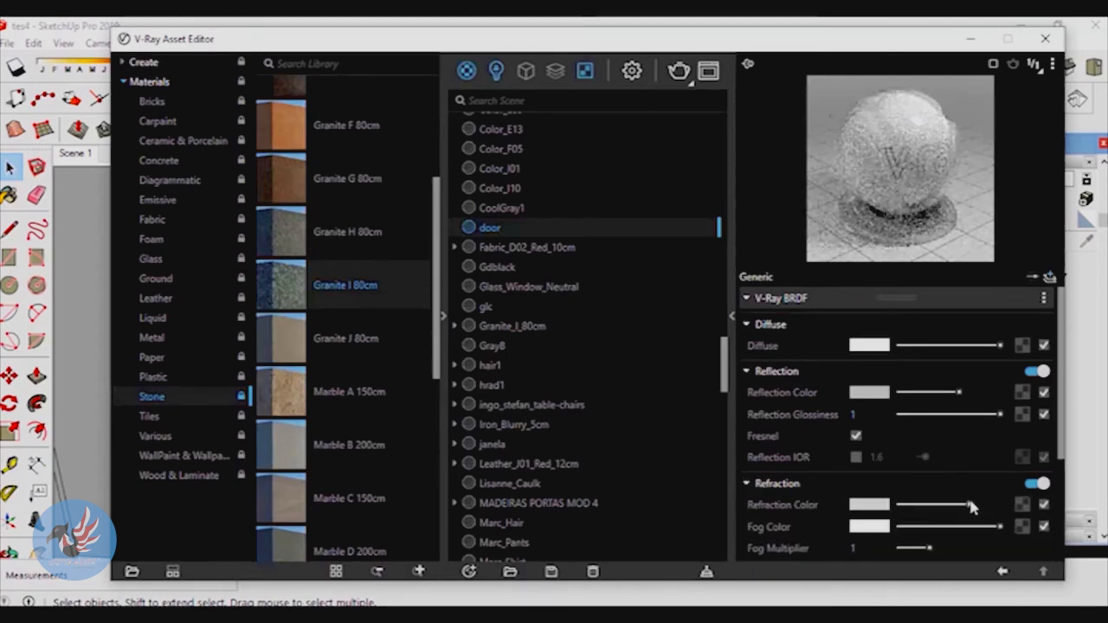
drag(972, 507, 896, 508)
drag(654, 45, 637, 35)
scroll(908, 395, down, 3)
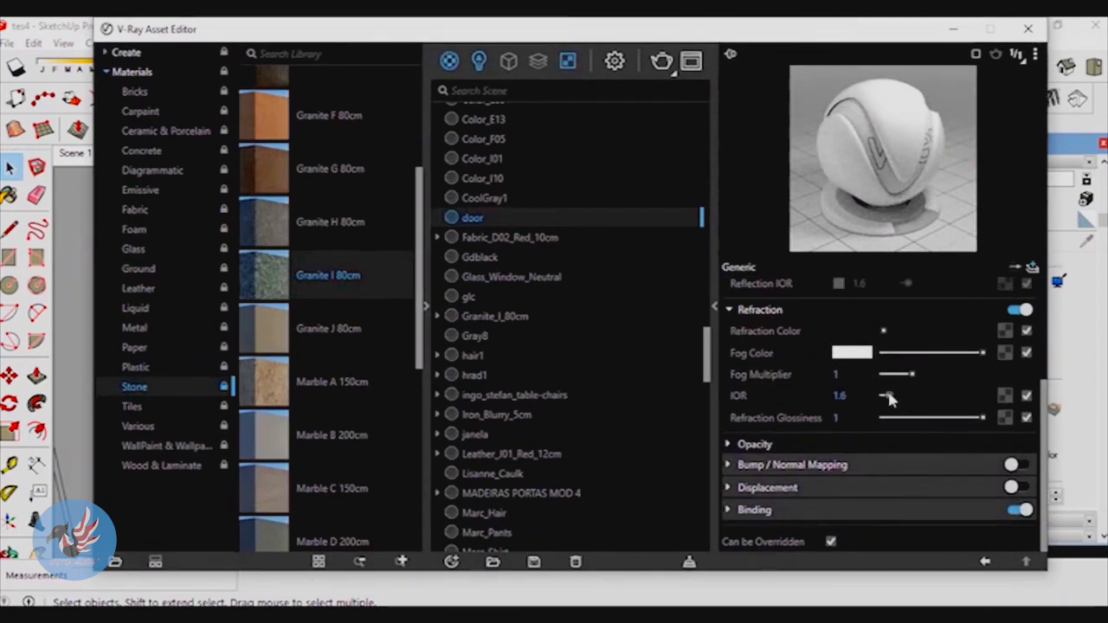
drag(955, 395, 888, 414)
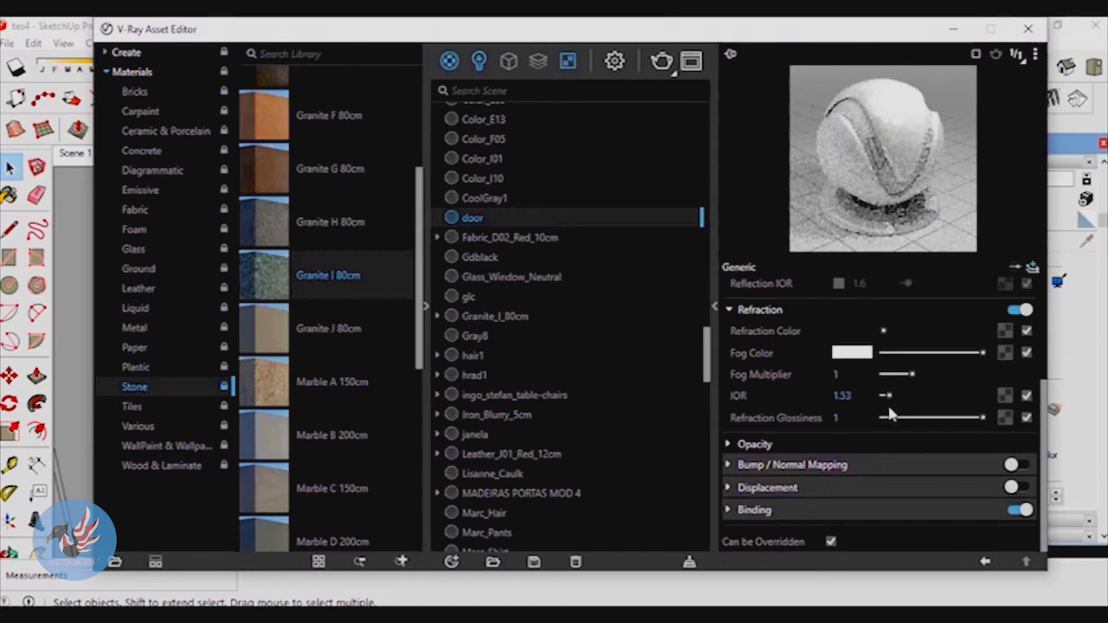
scroll(883, 381, up, 2)
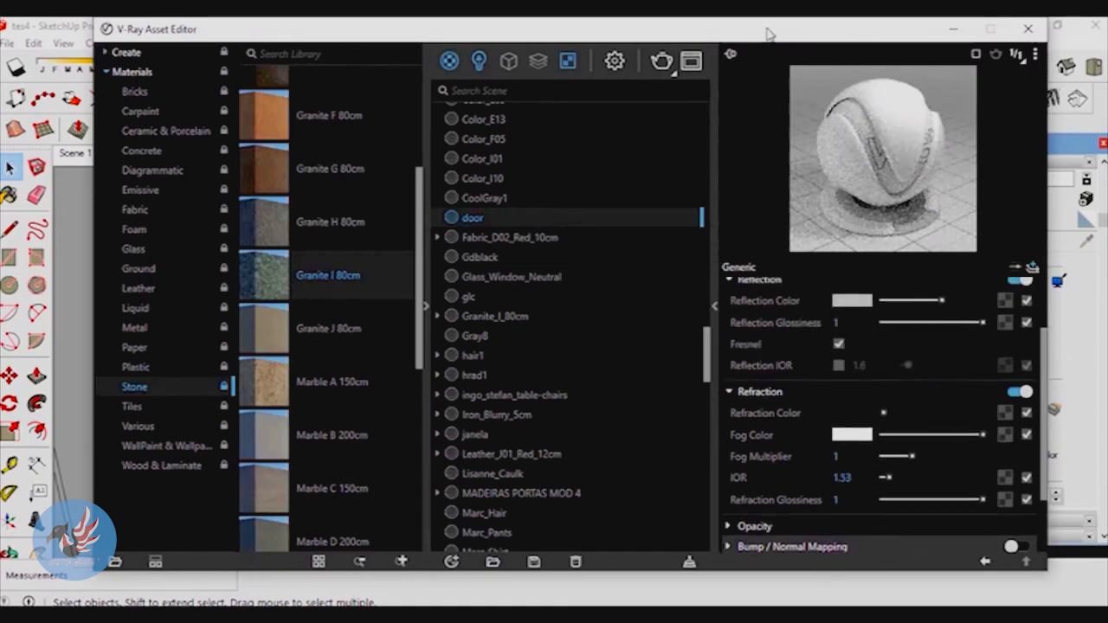
Add a Bitmap texture to the diffuse channel of the door material
drag(769, 35, 666, 50)
scroll(909, 359, up, 2)
click(901, 349)
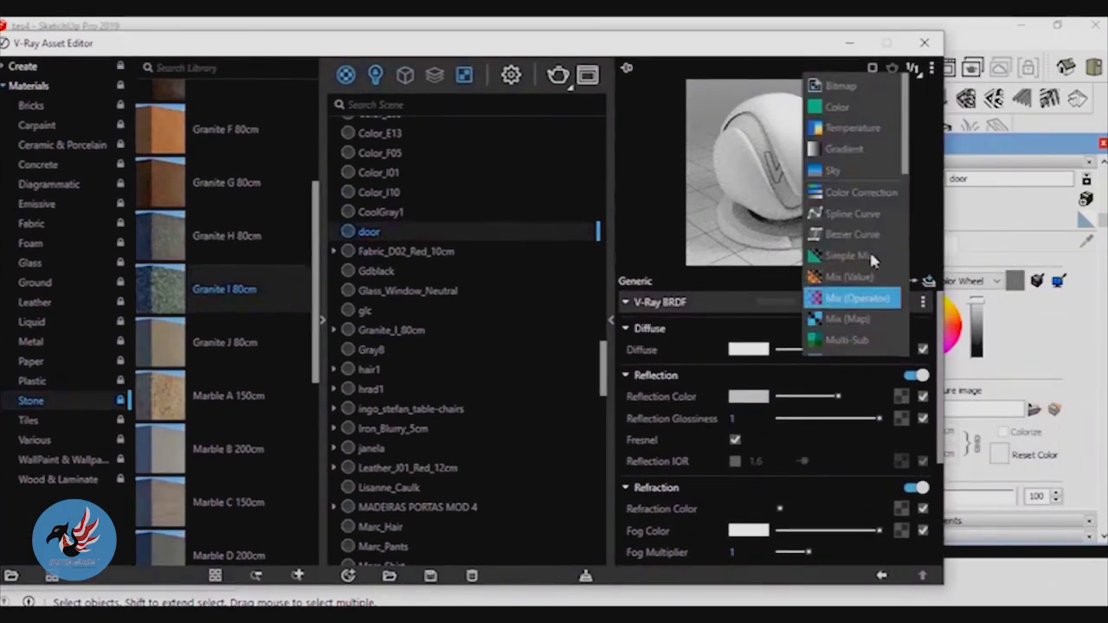
click(856, 102)
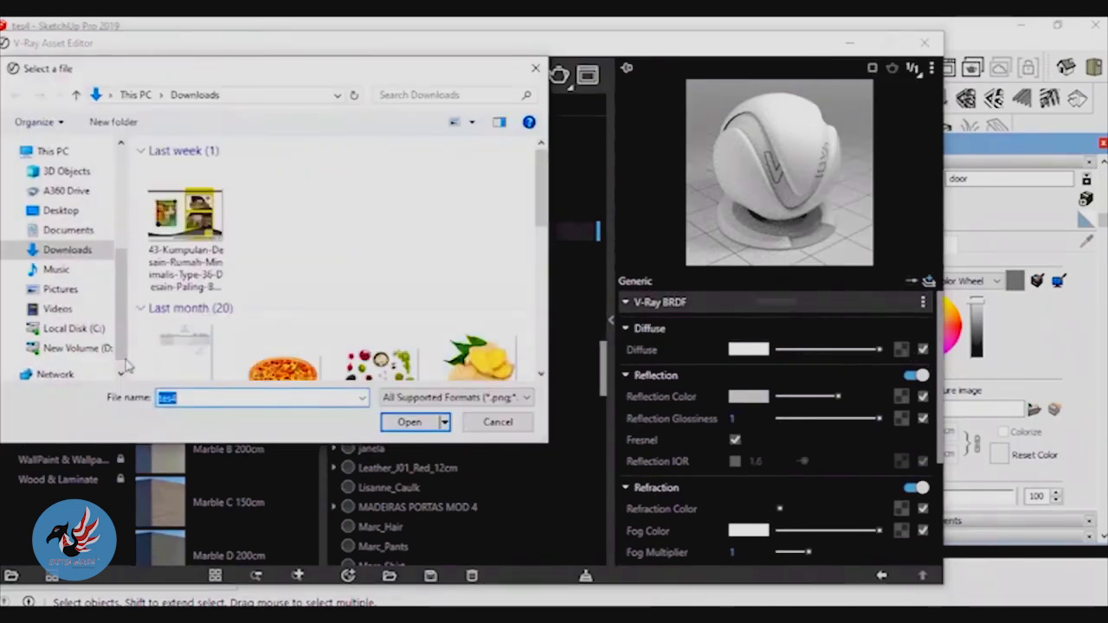
Load the wood1 image from D:\IKADO\latihan kapak\tekture as the diffuse bitmap and go back to the door material settings
click(76, 348)
double_click(178, 169)
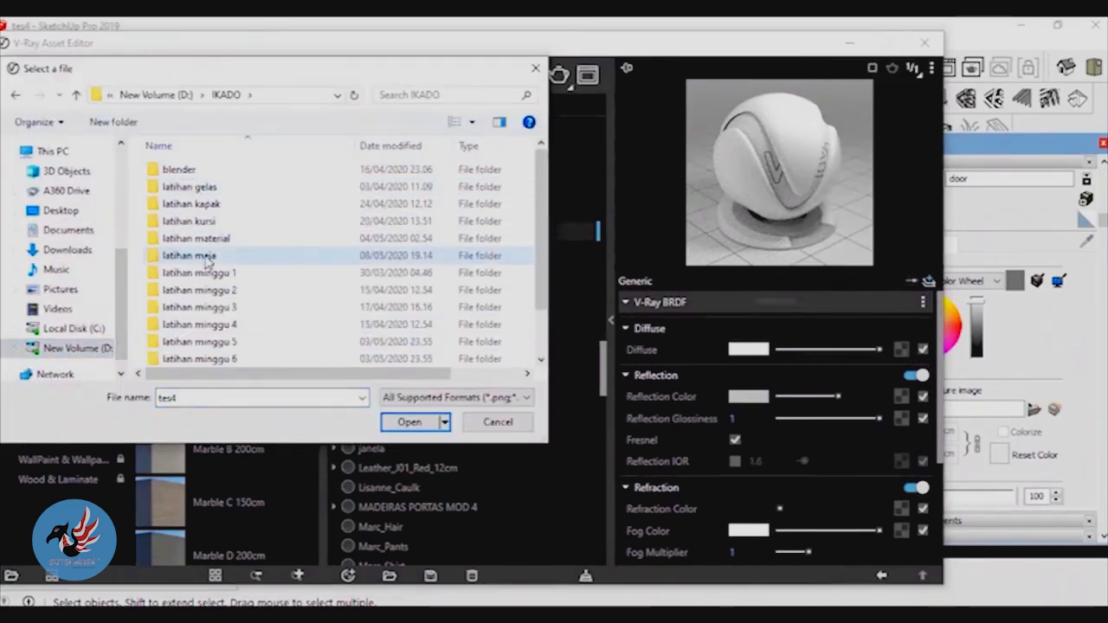
click(211, 205)
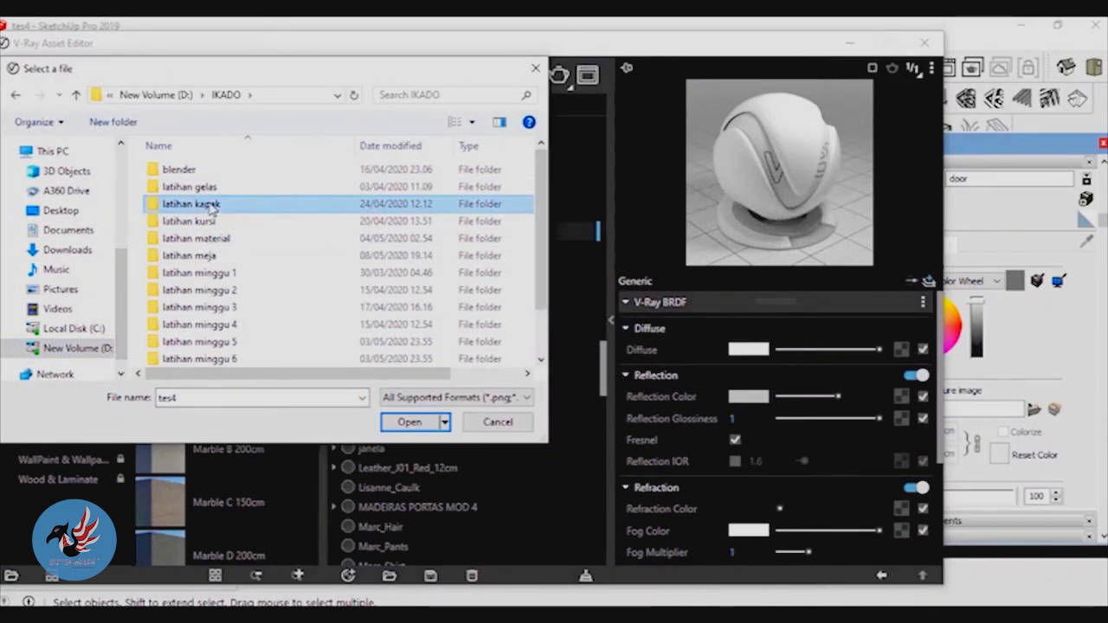
double_click(151, 206)
double_click(285, 186)
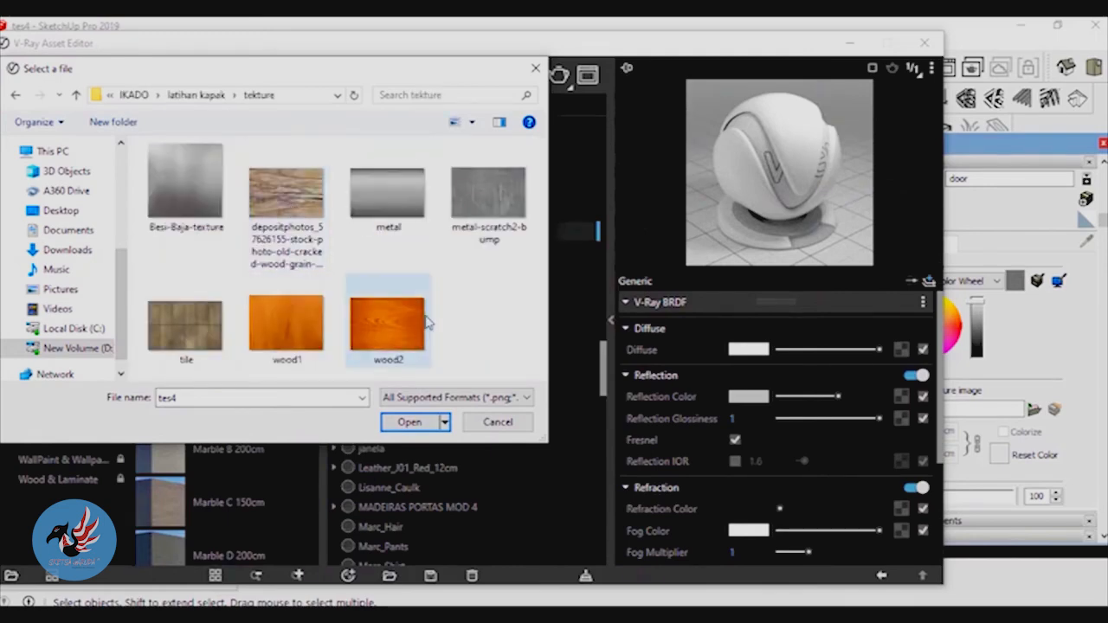
click(312, 337)
click(407, 423)
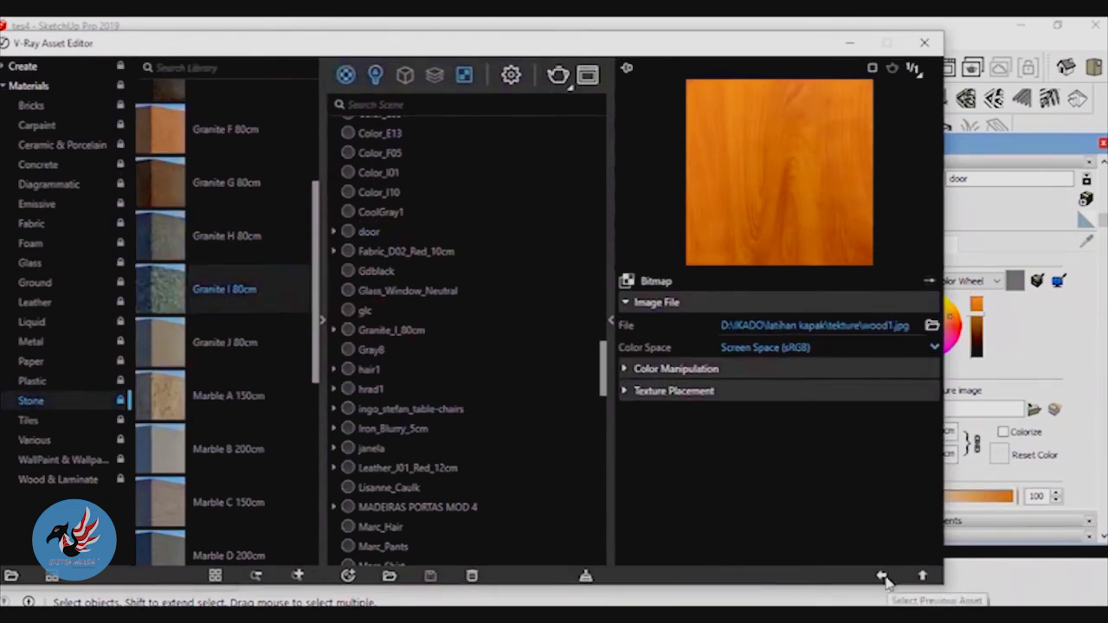
click(625, 370)
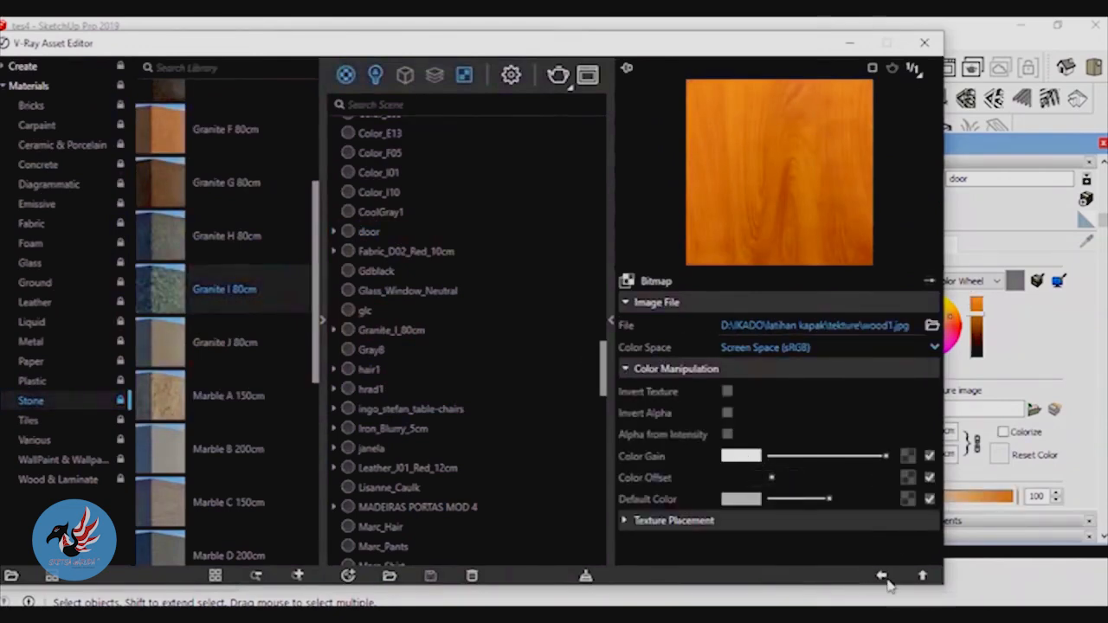
click(882, 576)
Select the door with the round knob in the model and the door material in the Asset Editor
mouse_move(743, 50)
mouse_down()
mouse_move(729, 54)
mouse_move(950, 410)
mouse_up()
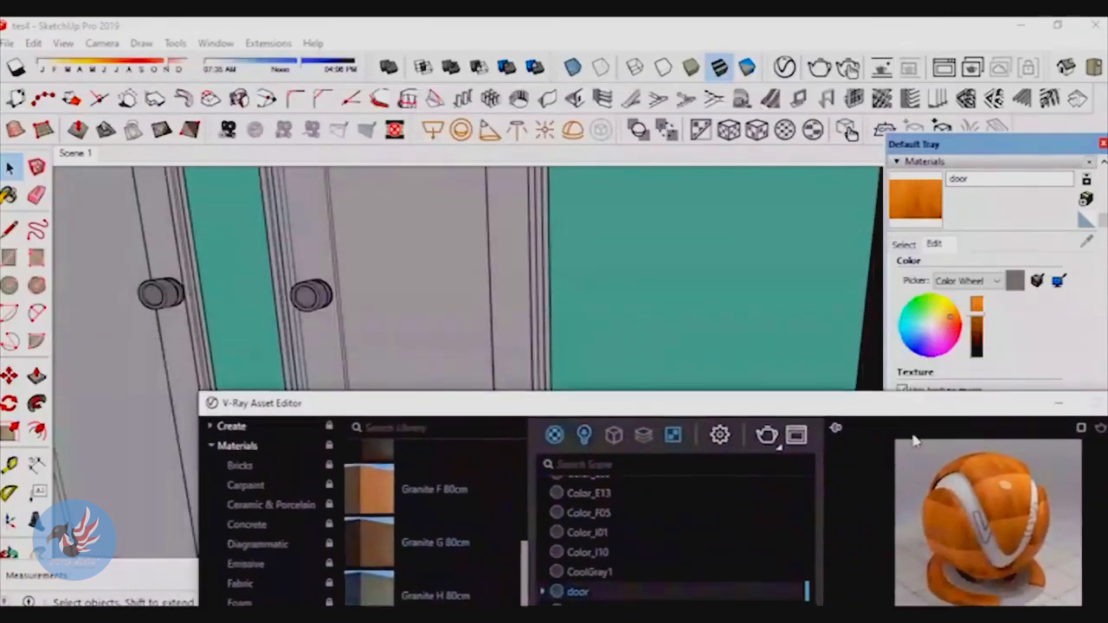
click(401, 277)
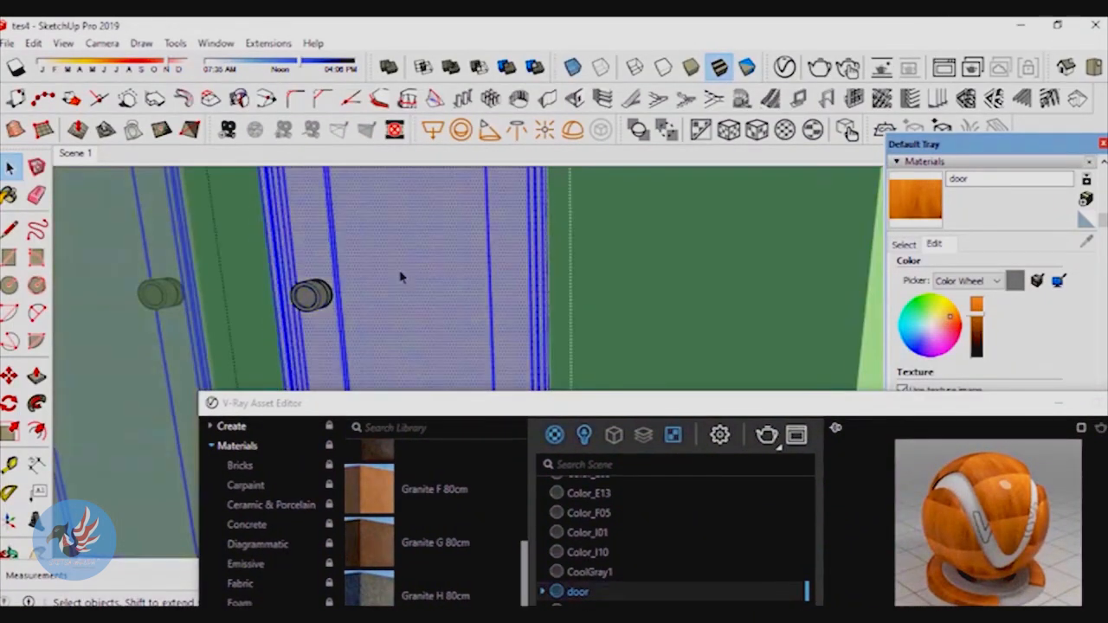
click(578, 593)
drag(630, 407, 334, 106)
Try Rendering Space (Linear) as the wood1 bitmap's color space and set it back to Screen Space (sRGB)
click(619, 458)
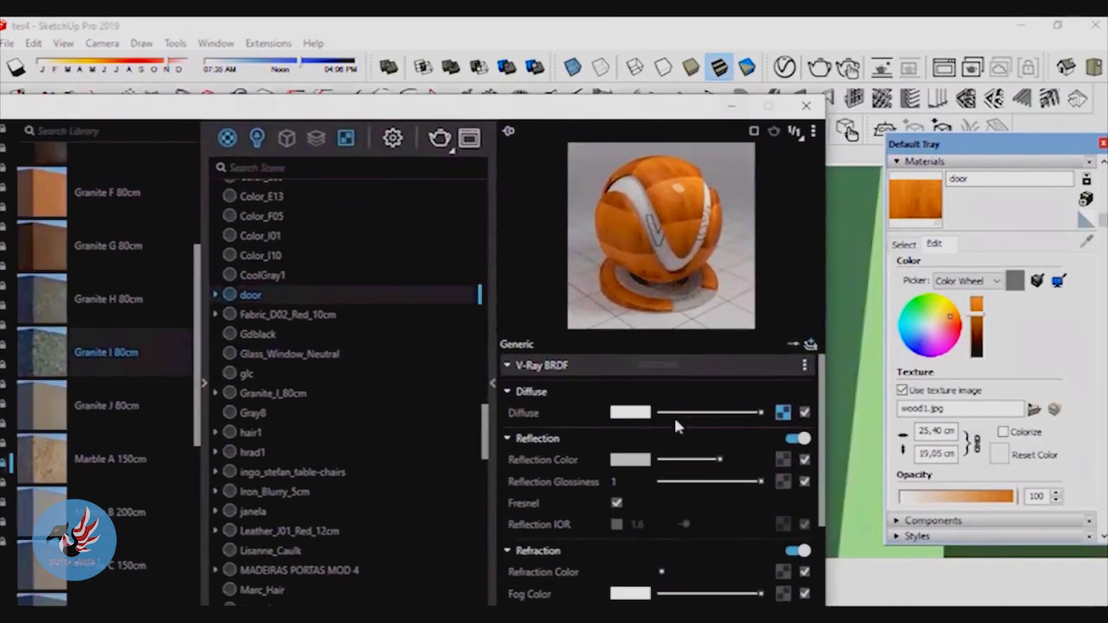
scroll(766, 467, down, 4)
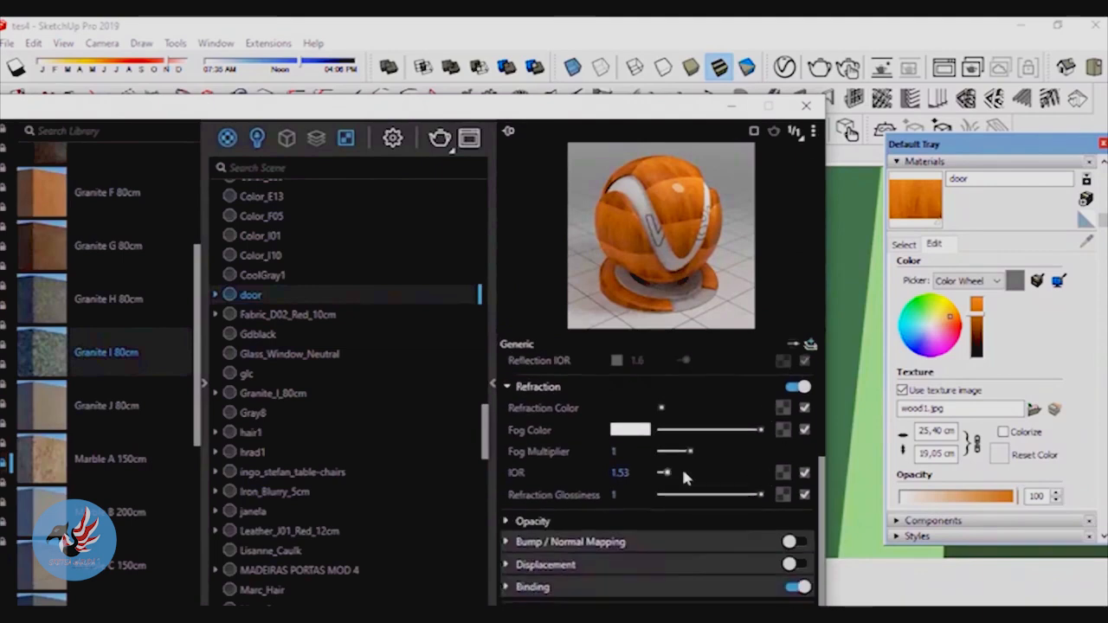
scroll(760, 409, up, 2)
scroll(760, 409, up, 2)
click(781, 408)
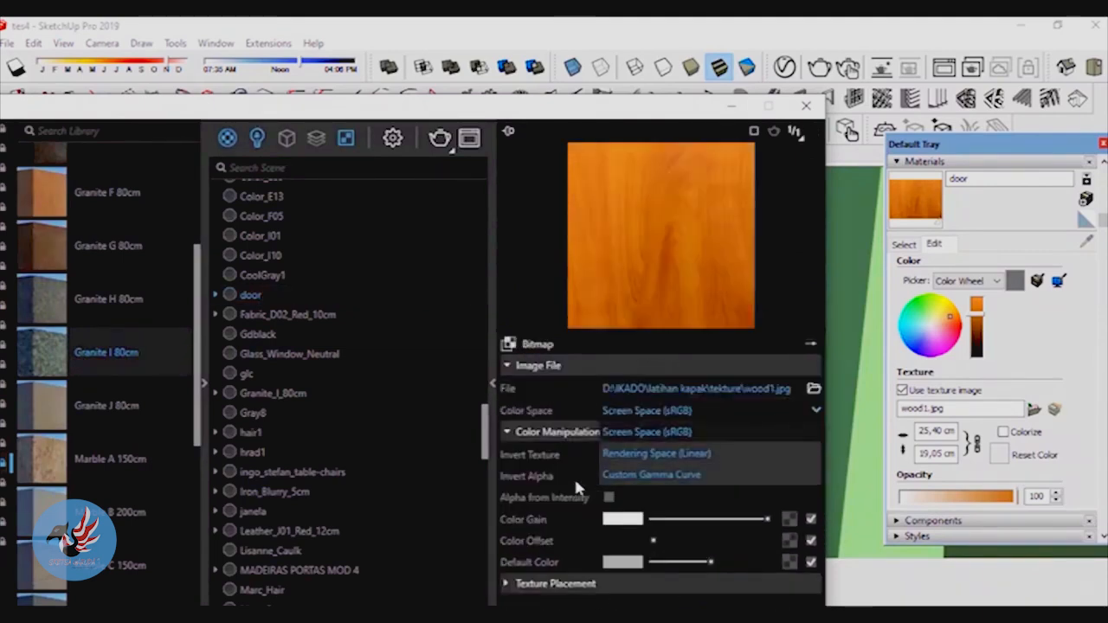
click(654, 407)
click(674, 453)
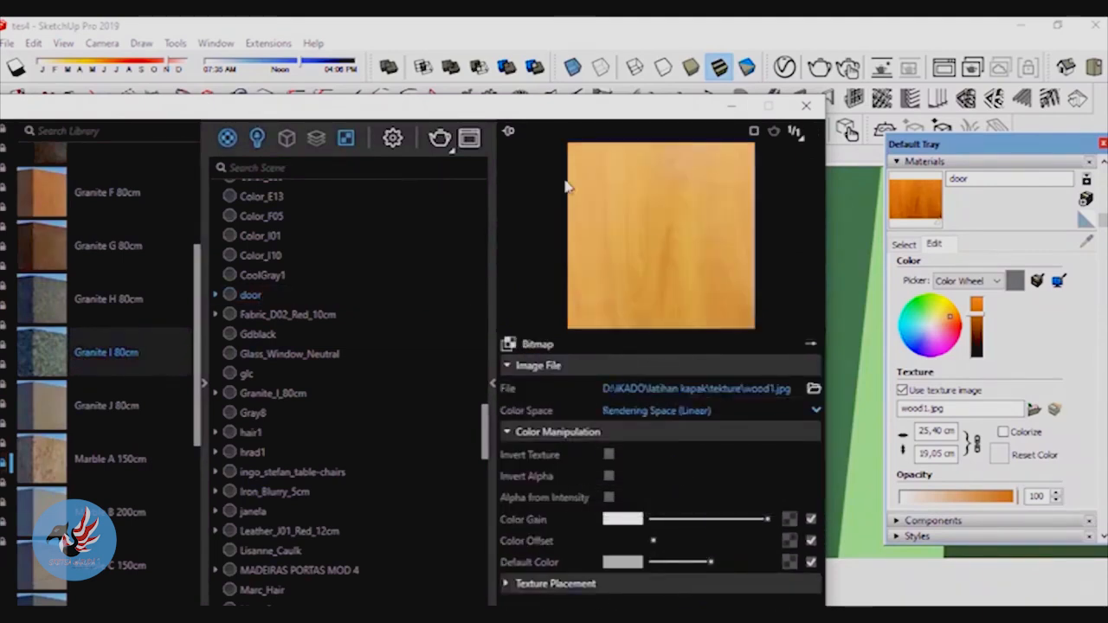
click(642, 409)
click(645, 432)
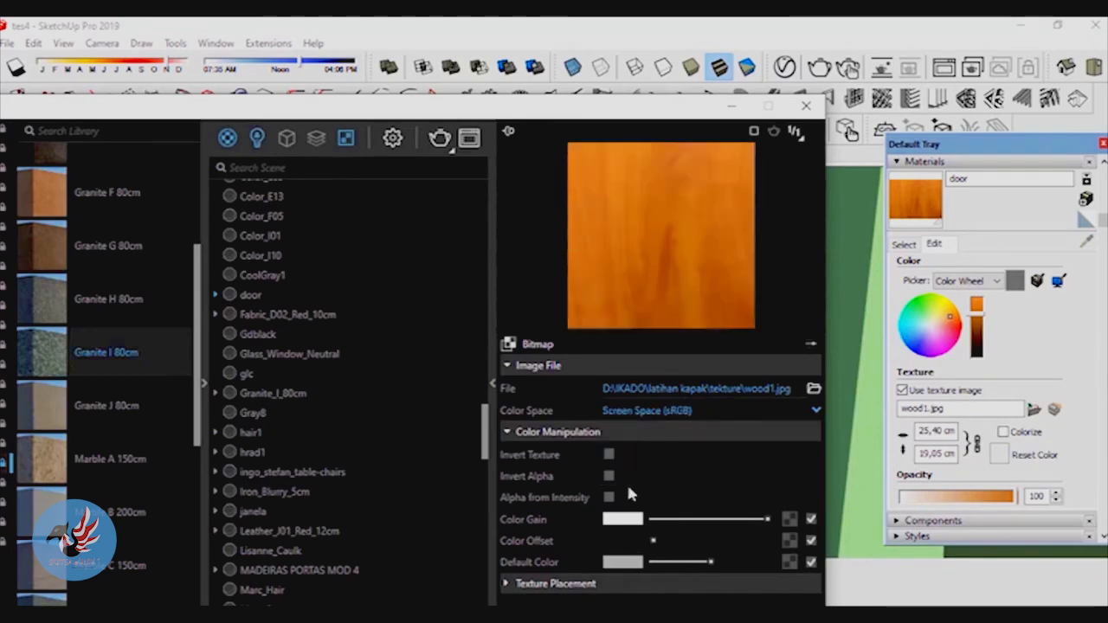
Set the wood1 bitmap's texture placement type to Environment
click(535, 585)
drag(521, 99, 544, 23)
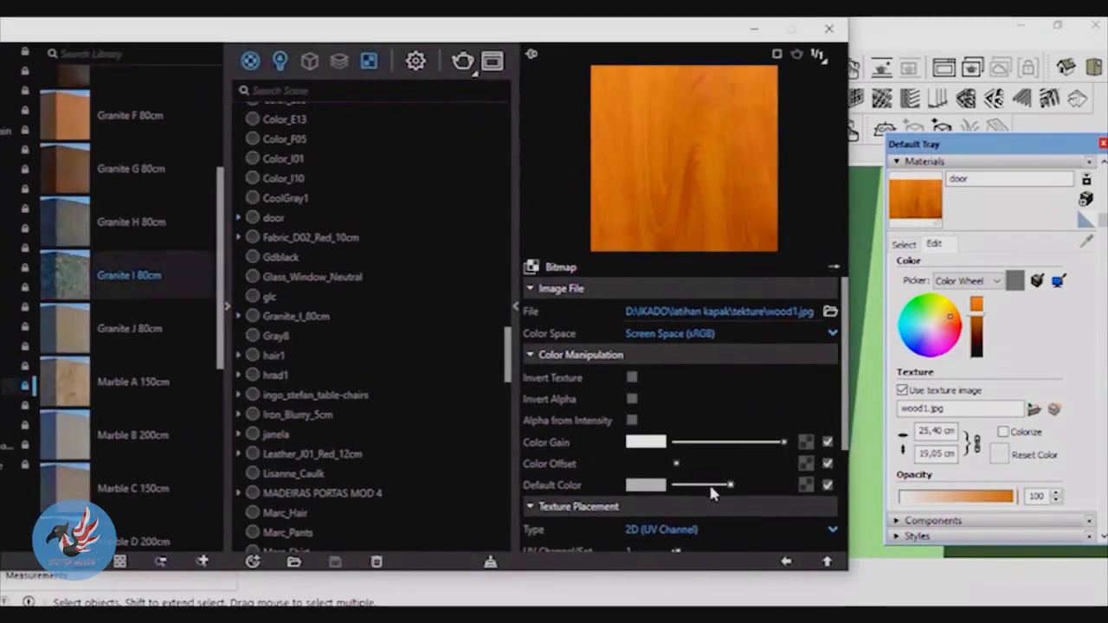
scroll(788, 360, down, 3)
click(788, 363)
click(758, 381)
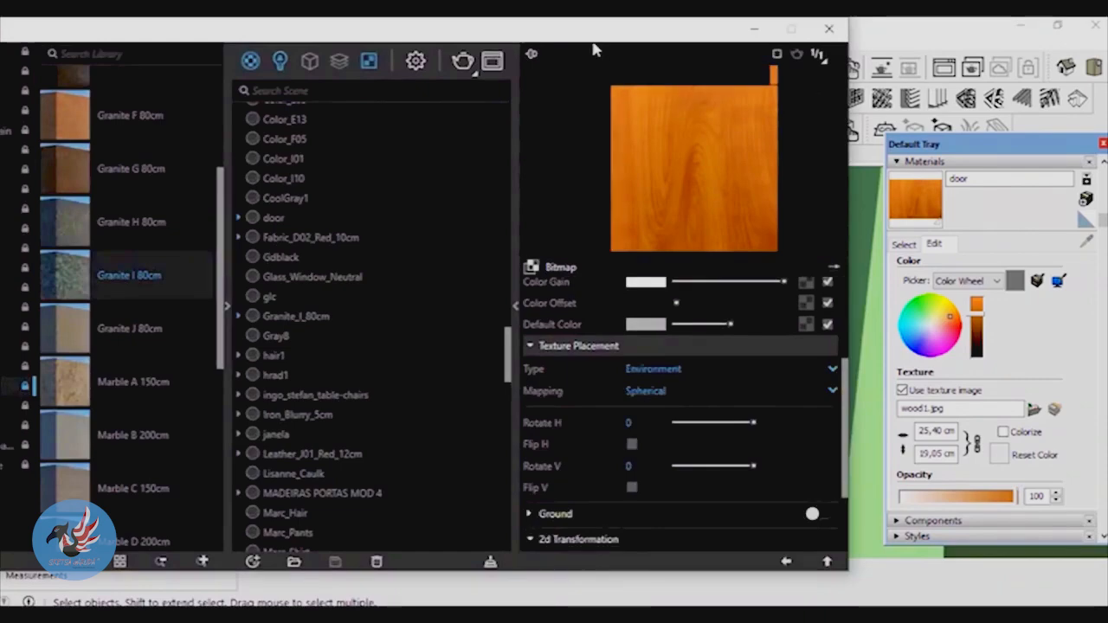
Set the wood1 bitmap's texture placement type to 2D (UV Channel) and minimize the Asset Editor to reveal the model
drag(671, 45, 661, 92)
click(632, 415)
click(655, 439)
click(742, 76)
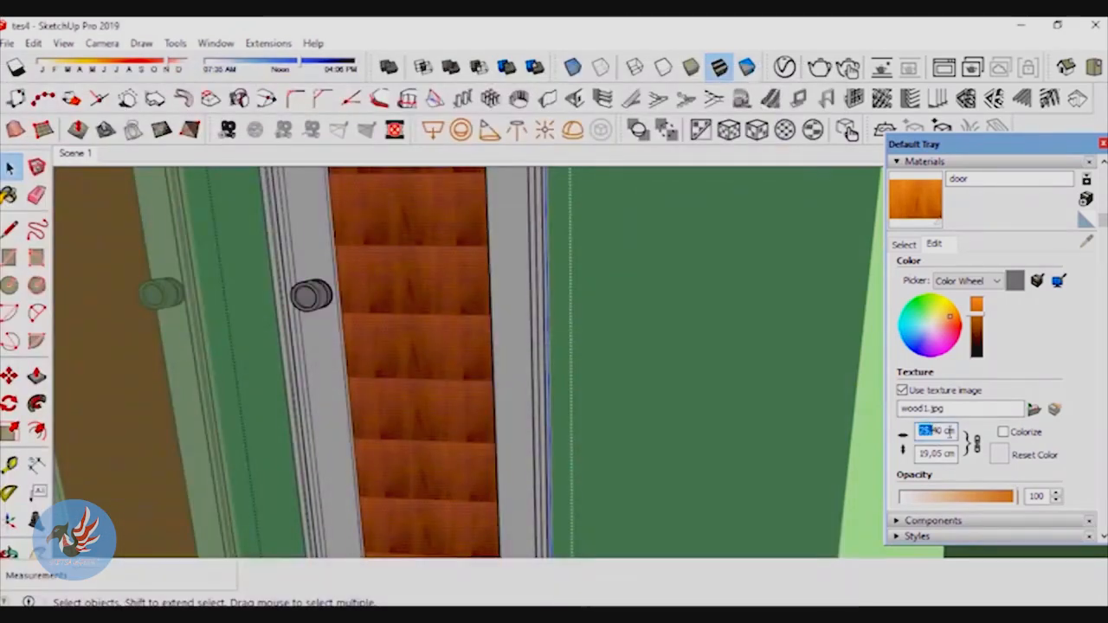
Resize the door material's texture to 120 cm wide by 244 cm high with unlinked proportions
text(2)
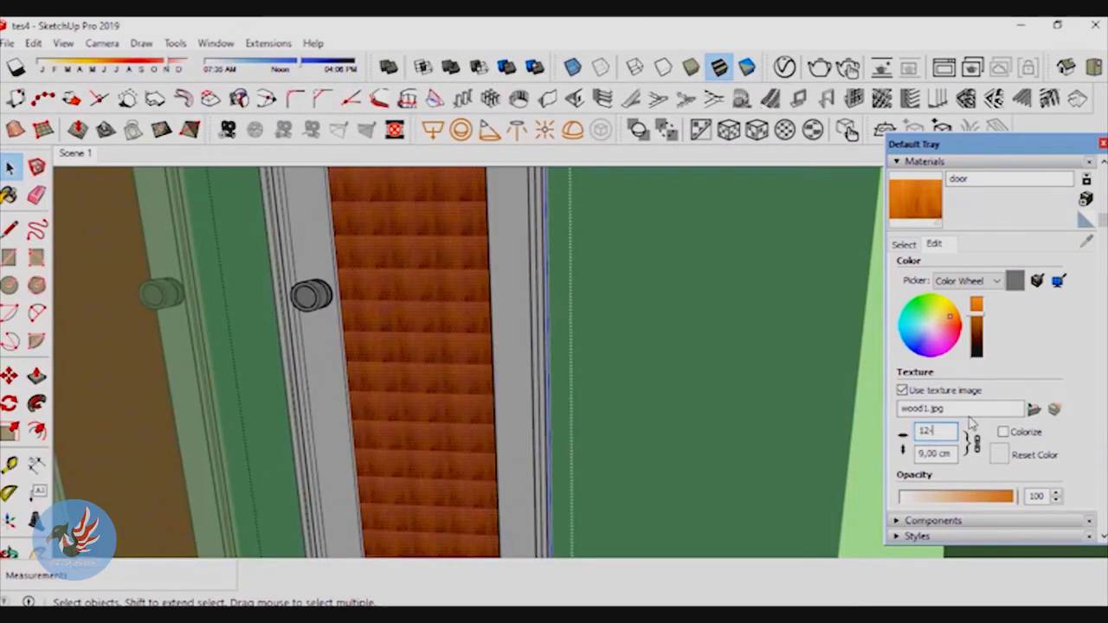
text(0)
click(920, 453)
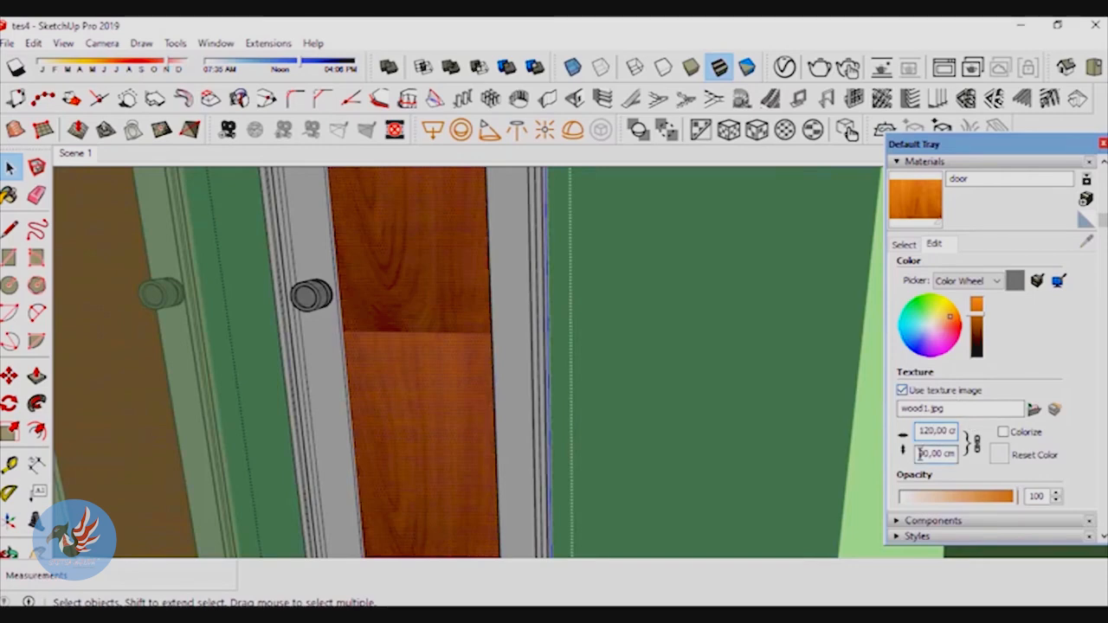
text(240)
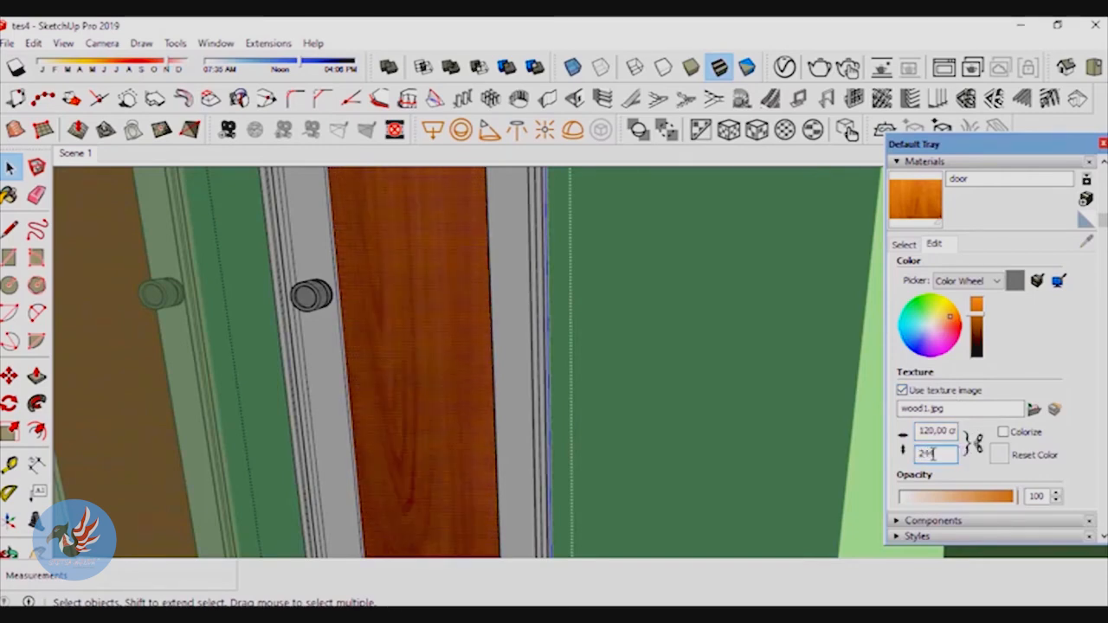
Select the door frame face surrounding the wood panel
middle_drag(563, 385, 639, 309)
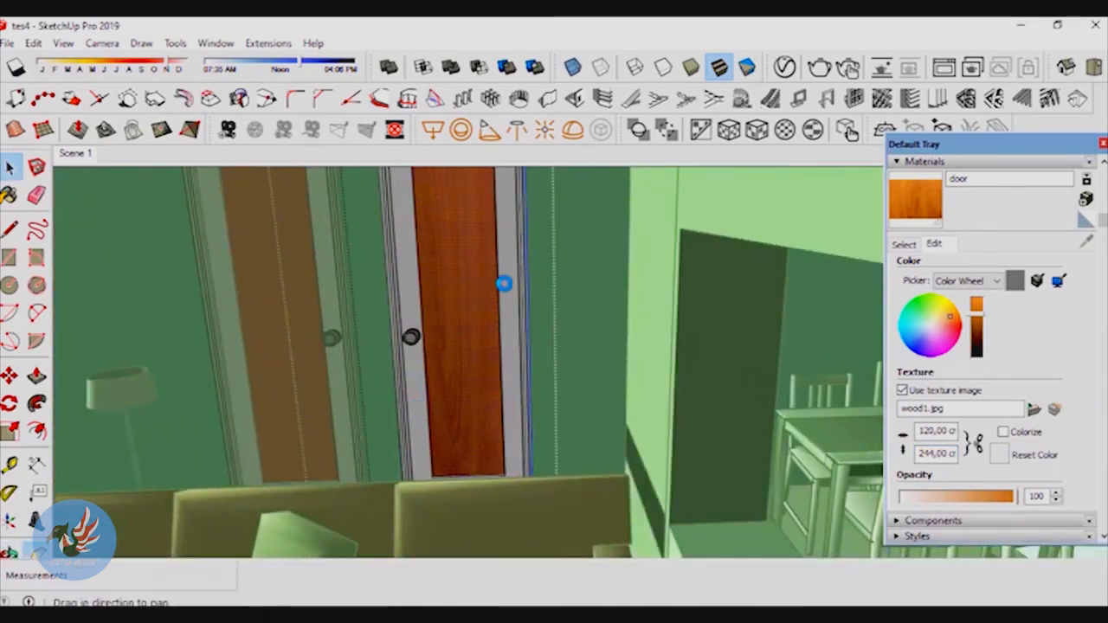
scroll(508, 277, down, 4)
middle_drag(411, 252, 381, 320)
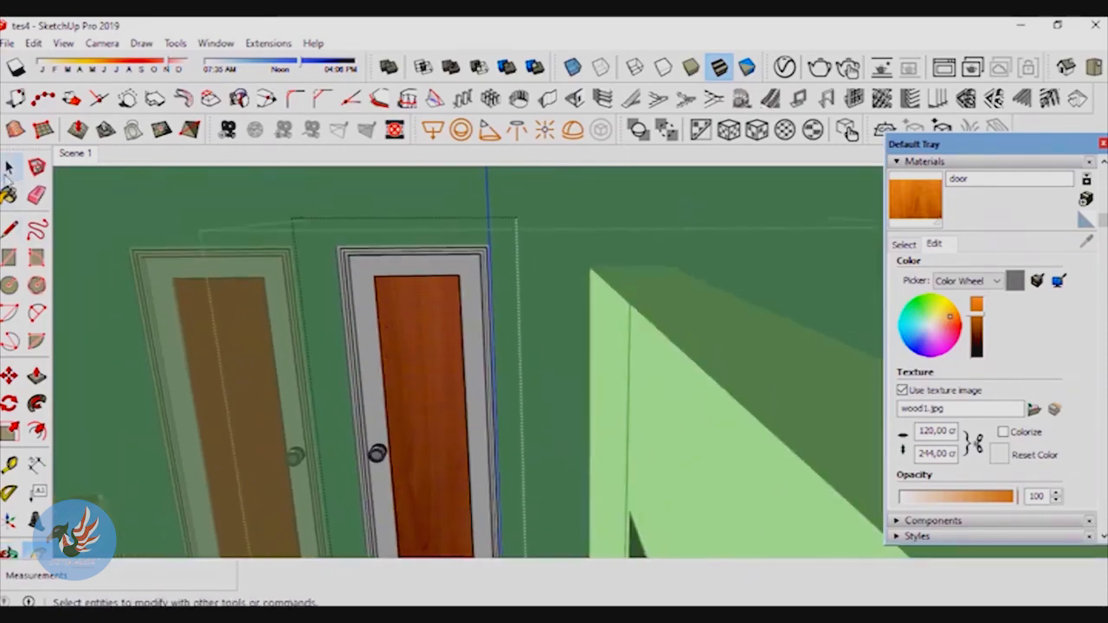
click(363, 282)
scroll(363, 282, up, 2)
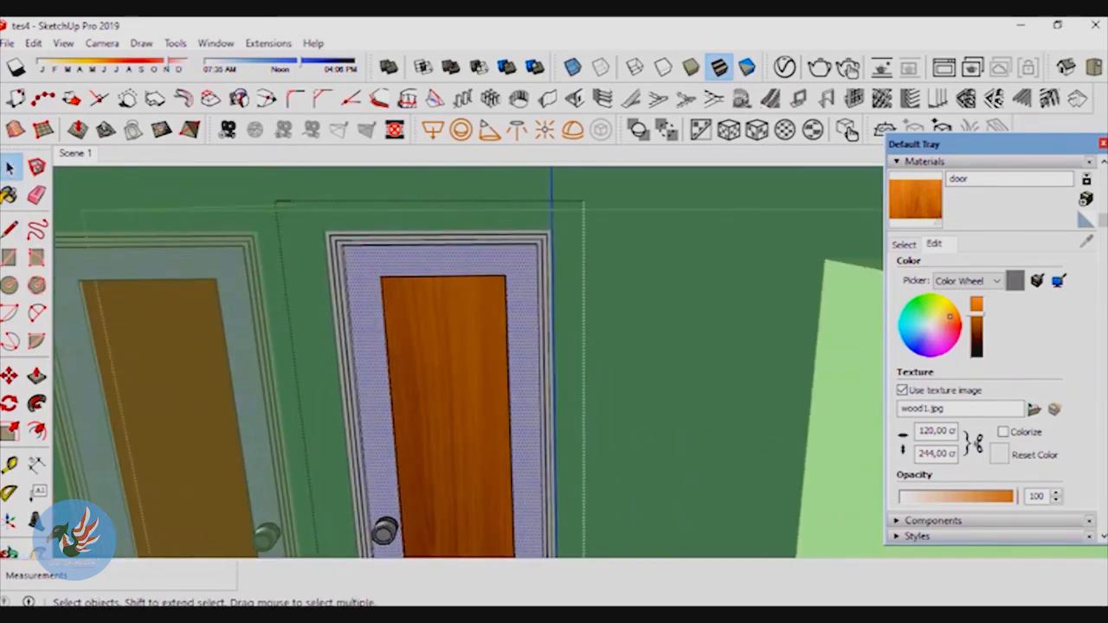
Add Plastic Simple Shiny Gray from the V-Ray Plastic material library to the scene materials
mouse_move(574, 598)
click(524, 543)
drag(363, 17, 595, 69)
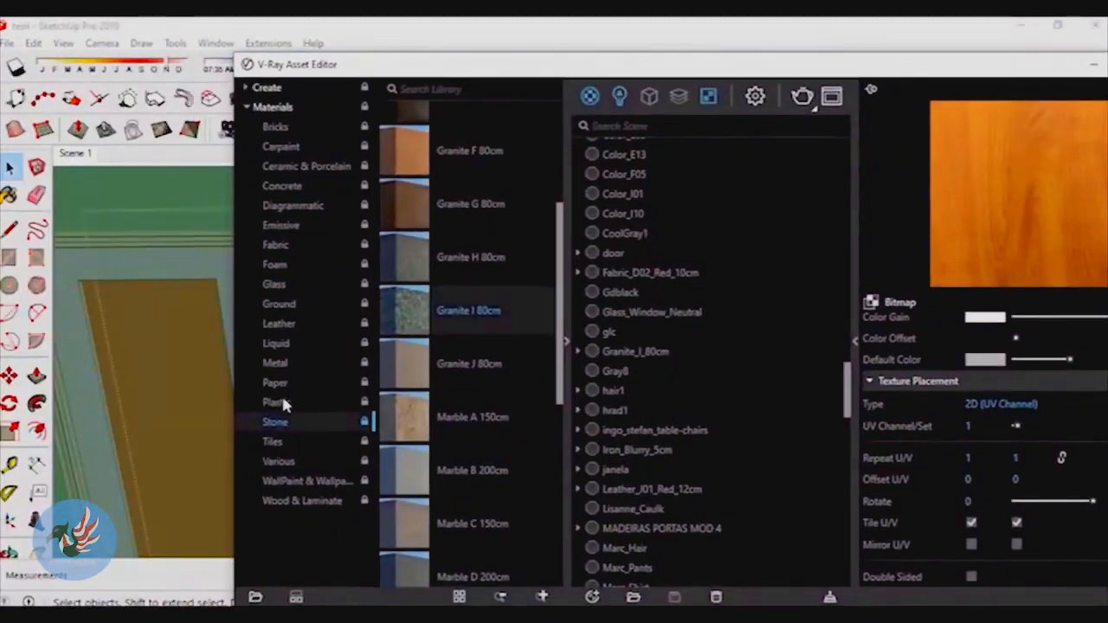
click(292, 400)
scroll(498, 346, down, 10)
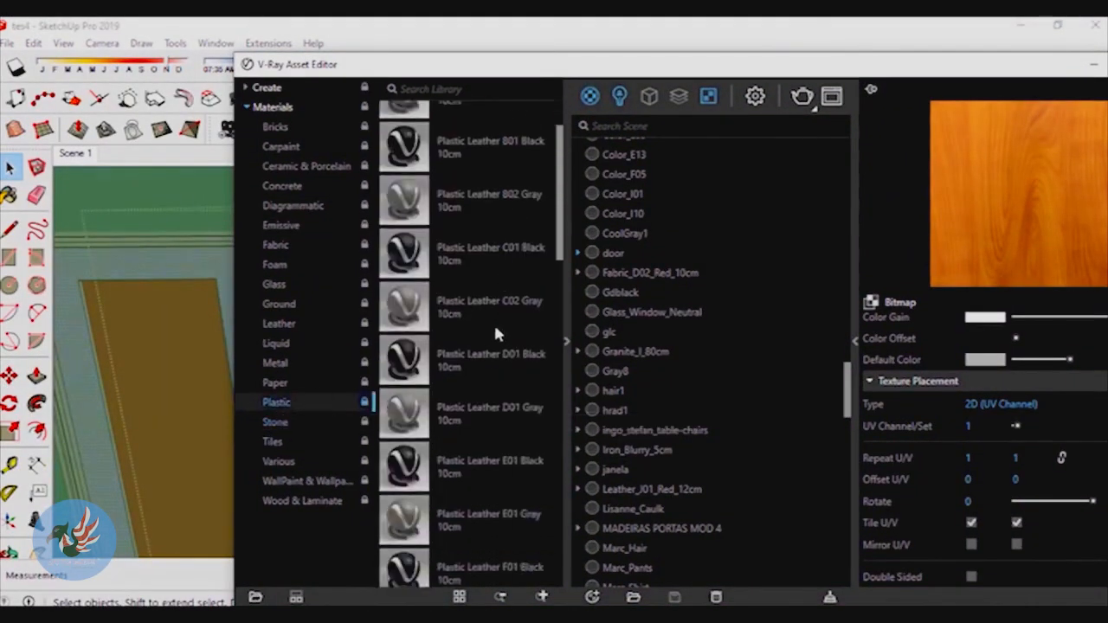
scroll(419, 436, up, 2)
scroll(418, 436, down, 8)
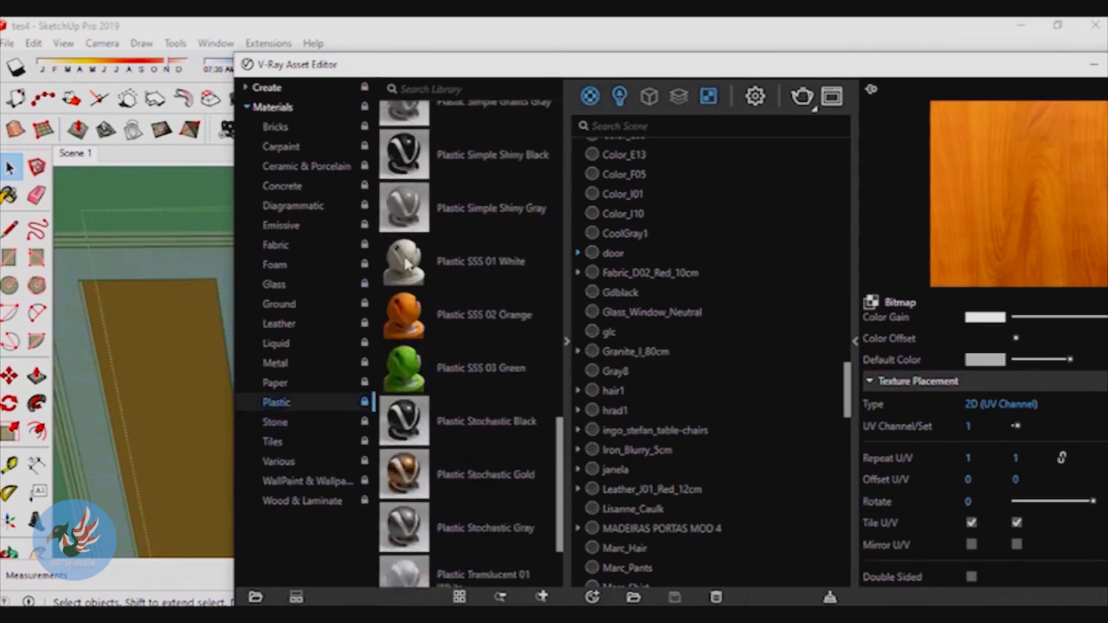
scroll(402, 485, down, 2)
scroll(400, 477, up, 6)
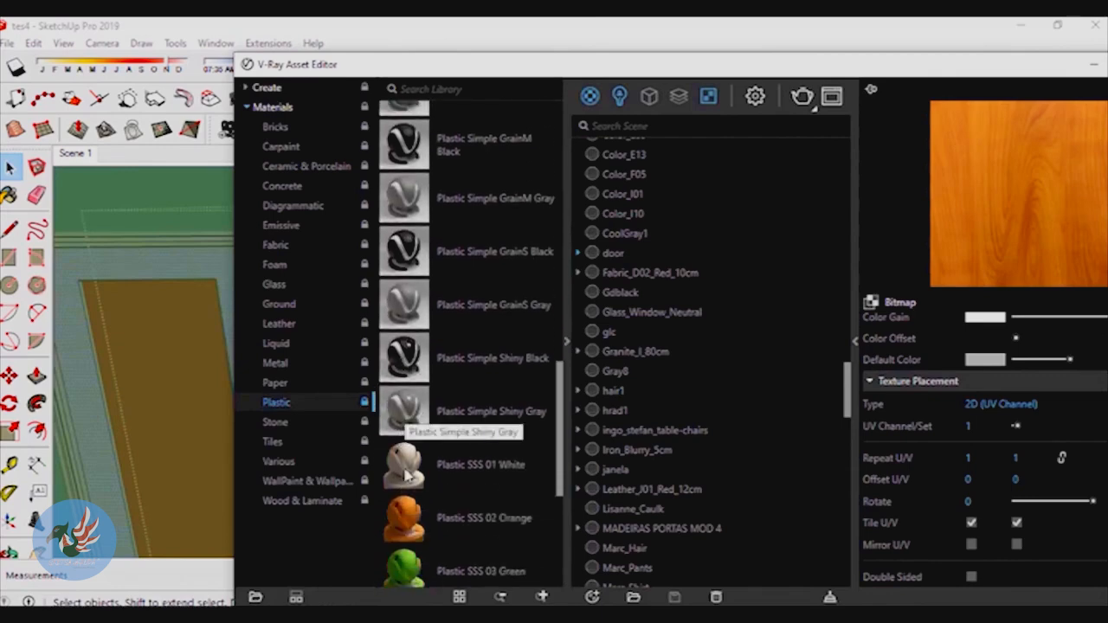
scroll(410, 289, up, 2)
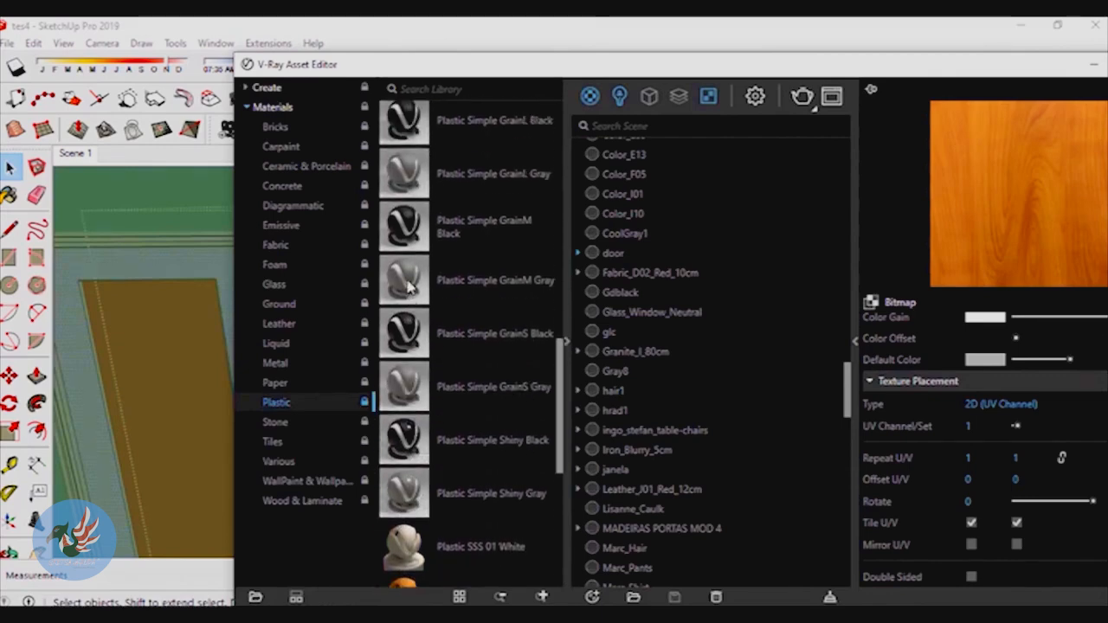
scroll(411, 289, up, 2)
scroll(408, 299, up, 4)
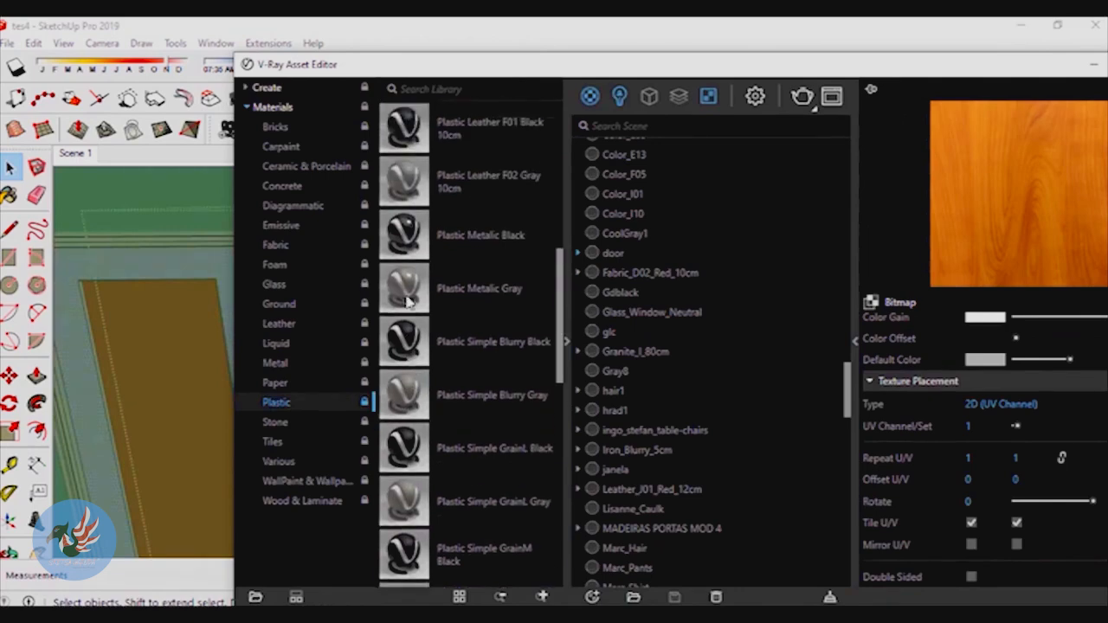
scroll(408, 301, down, 1)
scroll(408, 320, down, 5)
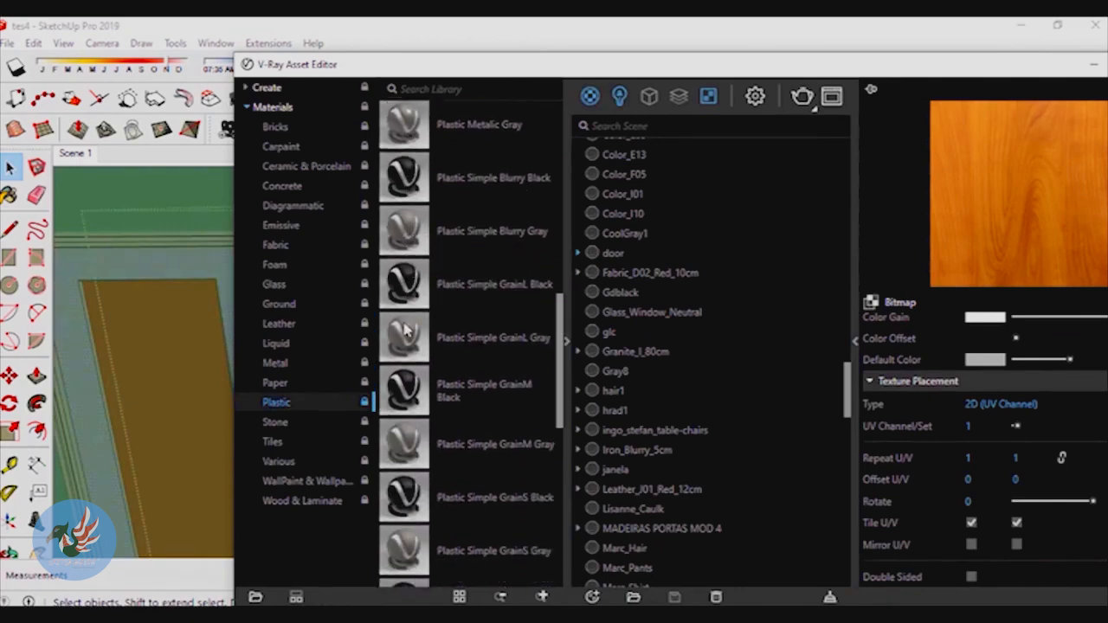
drag(411, 493, 668, 439)
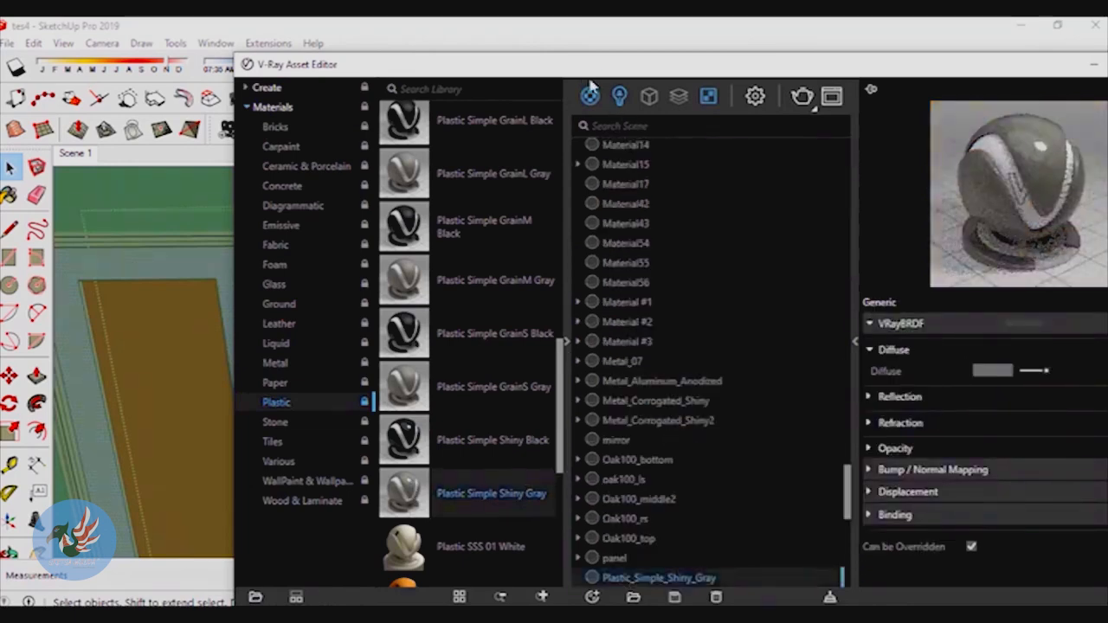
Change the diffuse color of Plastic_Simple_Shiny_Gray to a light off-white with RGB 0.881, 0.872, 0.852
drag(580, 79, 704, 54)
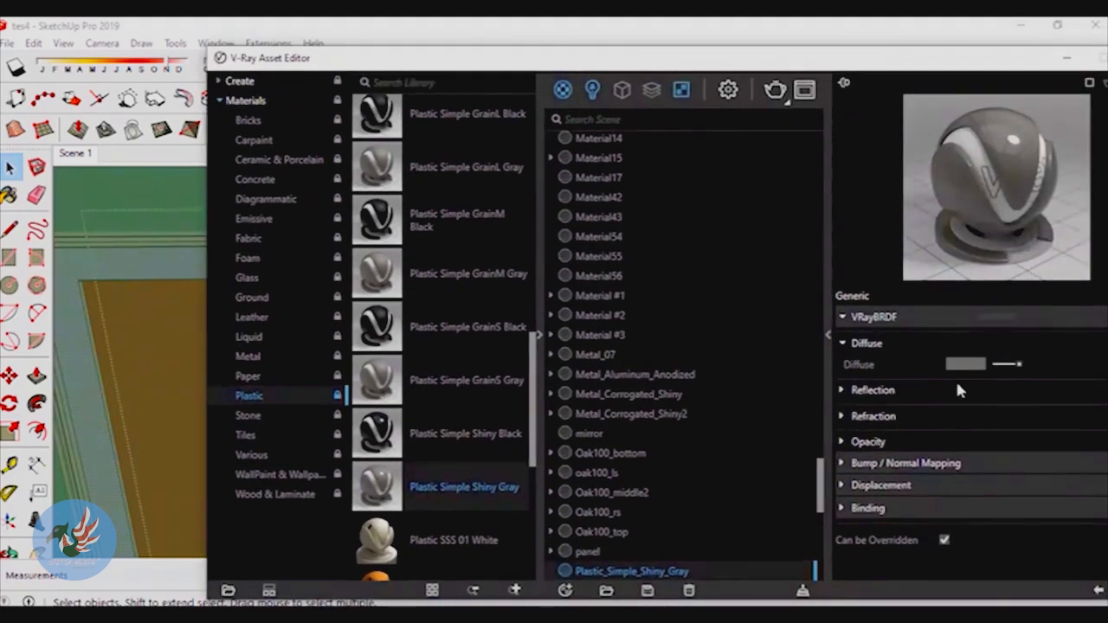
click(968, 367)
click(304, 367)
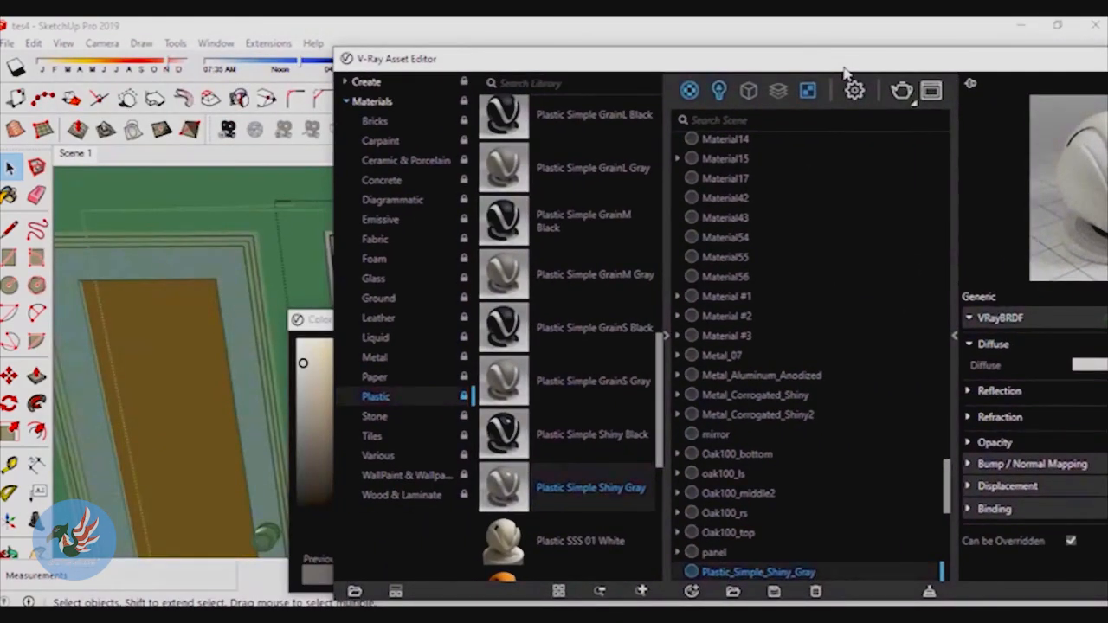
drag(844, 68, 679, 56)
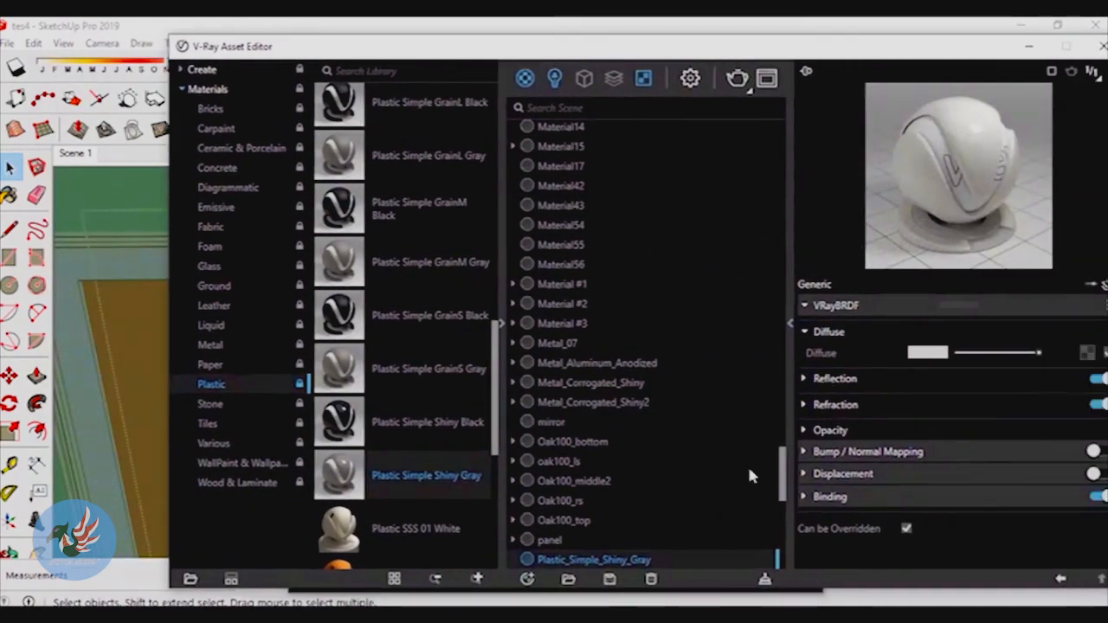
Apply Plastic_Simple_Shiny_Gray to the selected door frame face and clear the color picker from the model view
double_click(106, 288)
right_click(569, 561)
click(615, 420)
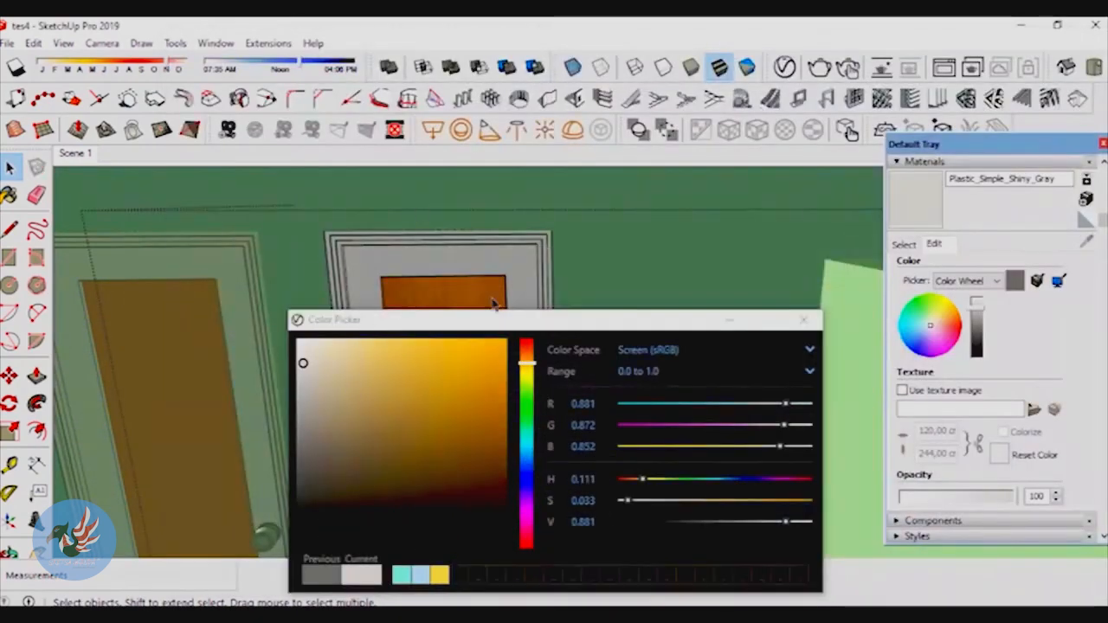
click(725, 322)
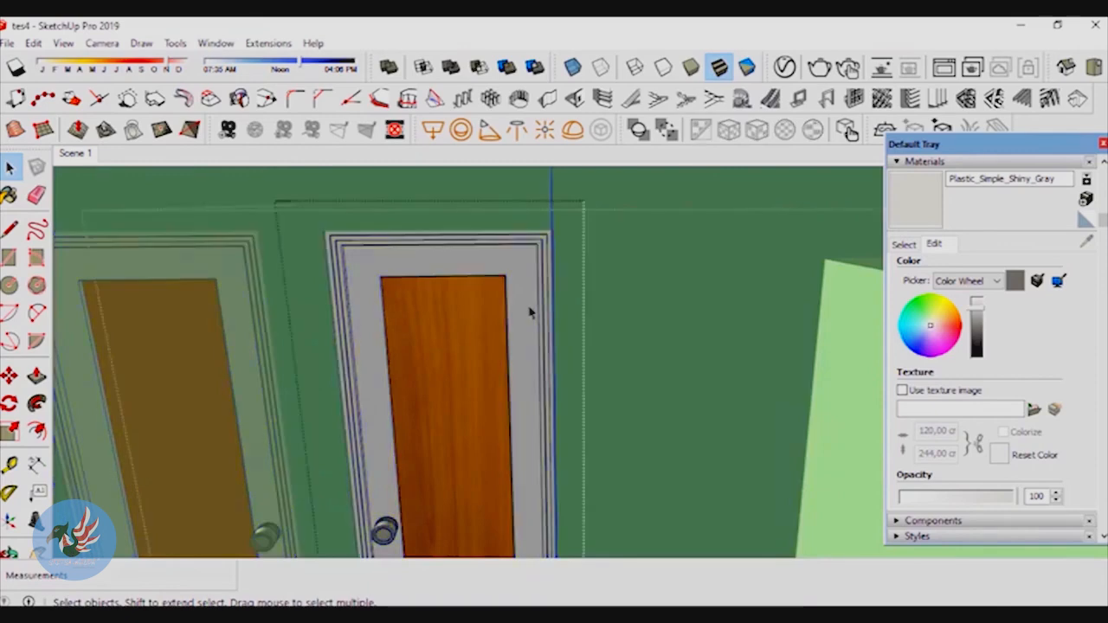
Paint the door's frame face and outer and inner trim bands with Plastic_Simple_Shiny_Gray
key(l)
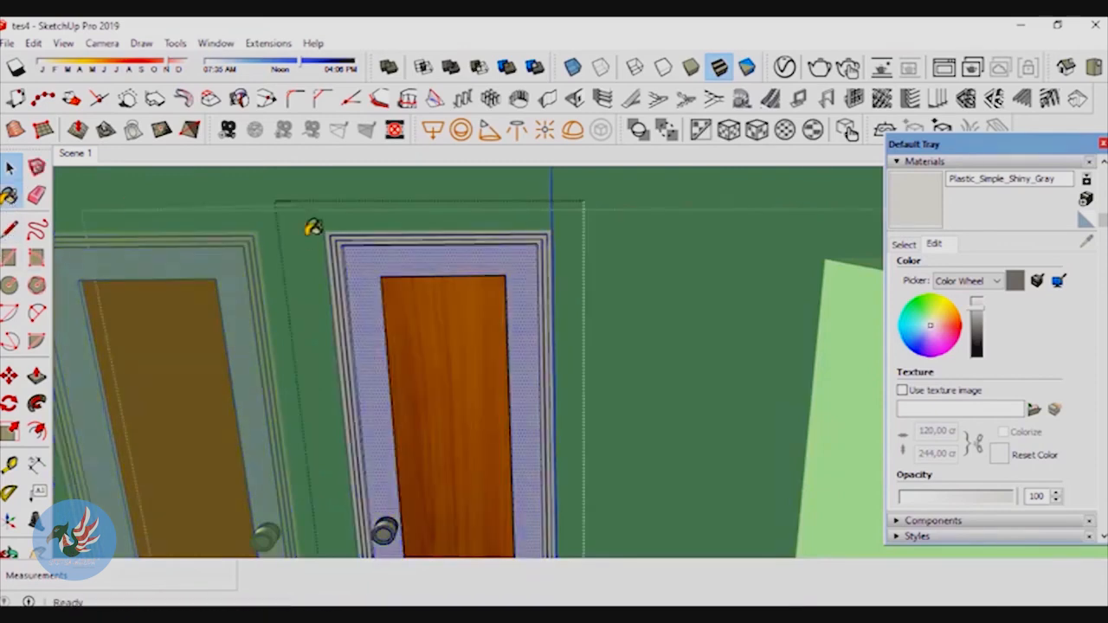
scroll(344, 251, up, 5)
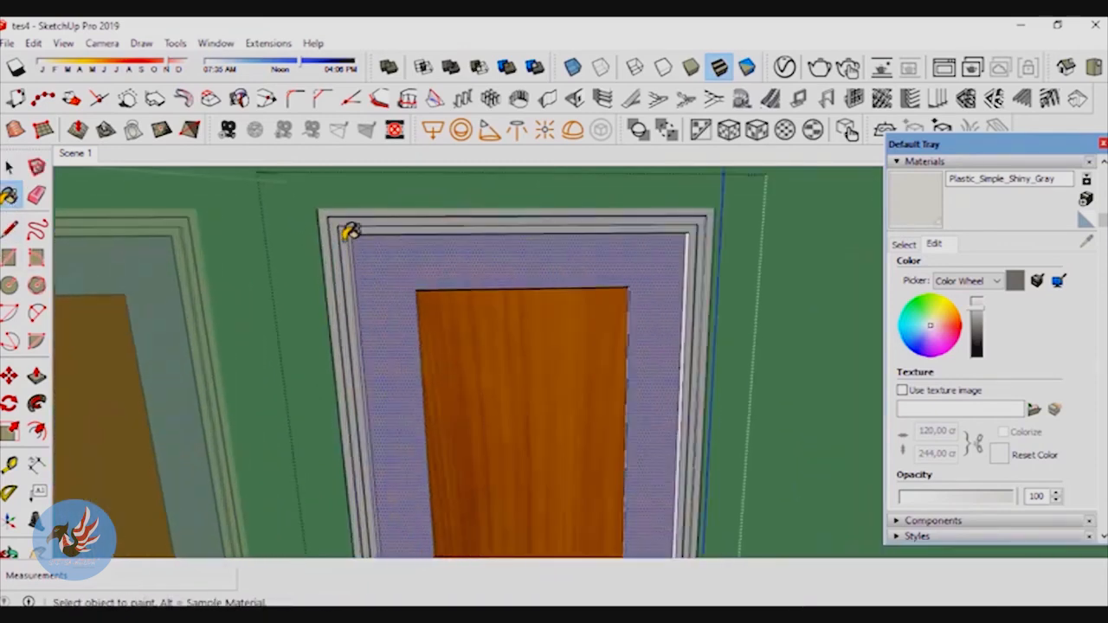
click(8, 167)
click(339, 249)
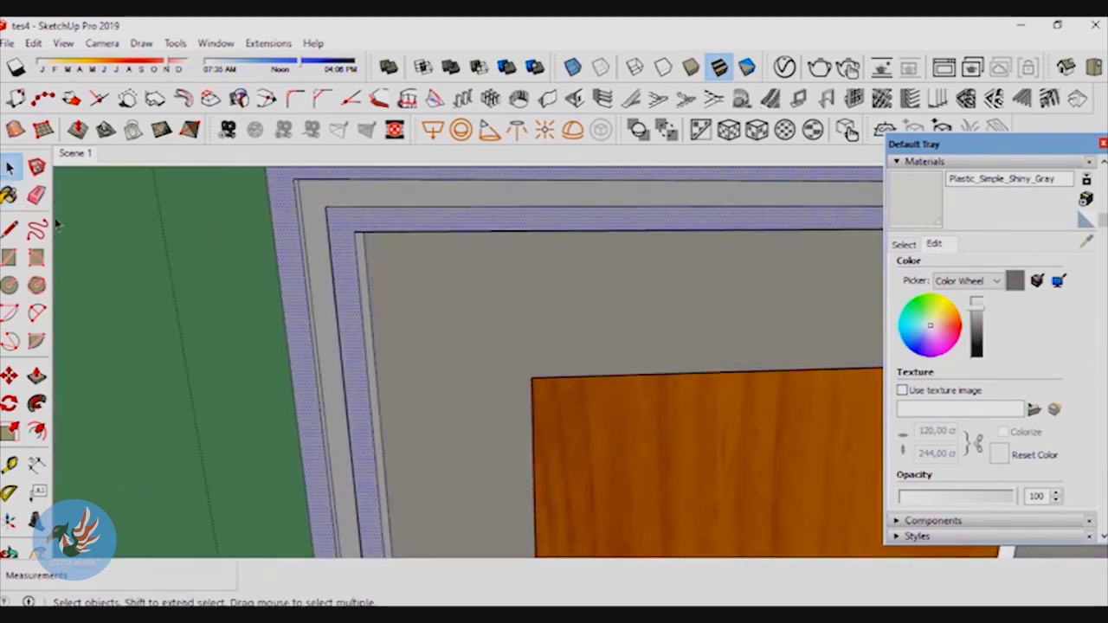
key(b)
Paint the middle trim band around the door with Plastic_Simple_Shiny_Gray
click(10, 168)
click(309, 217)
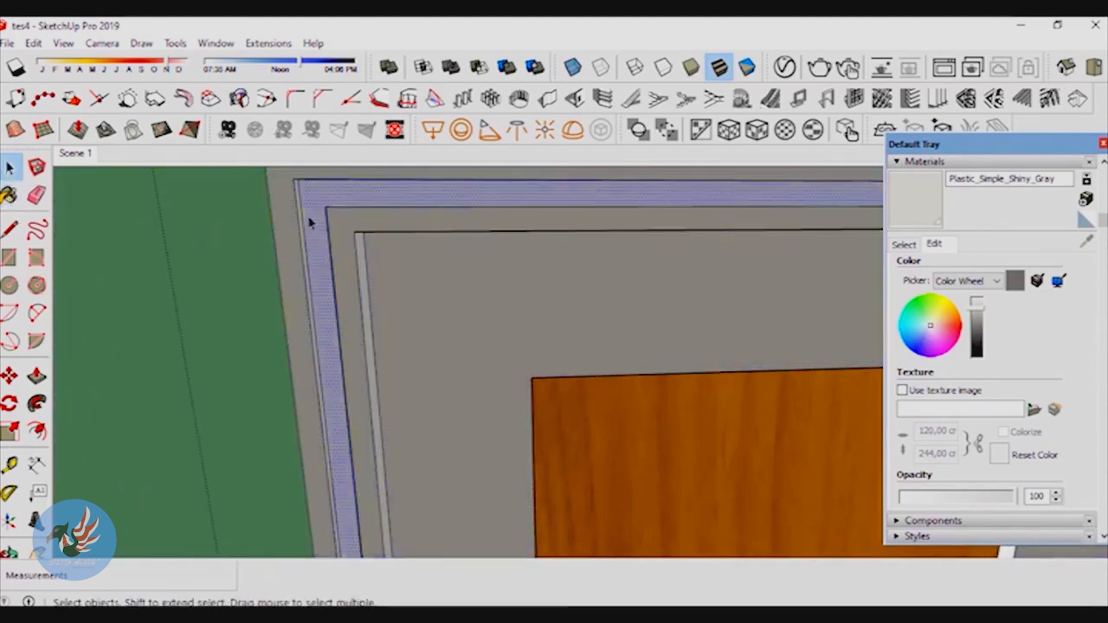
key(b)
scroll(470, 285, down, 5)
mouse_move(529, 329)
middle_down()
mouse_move(390, 367)
mouse_move(495, 389)
middle_up()
scroll(416, 283, up, 6)
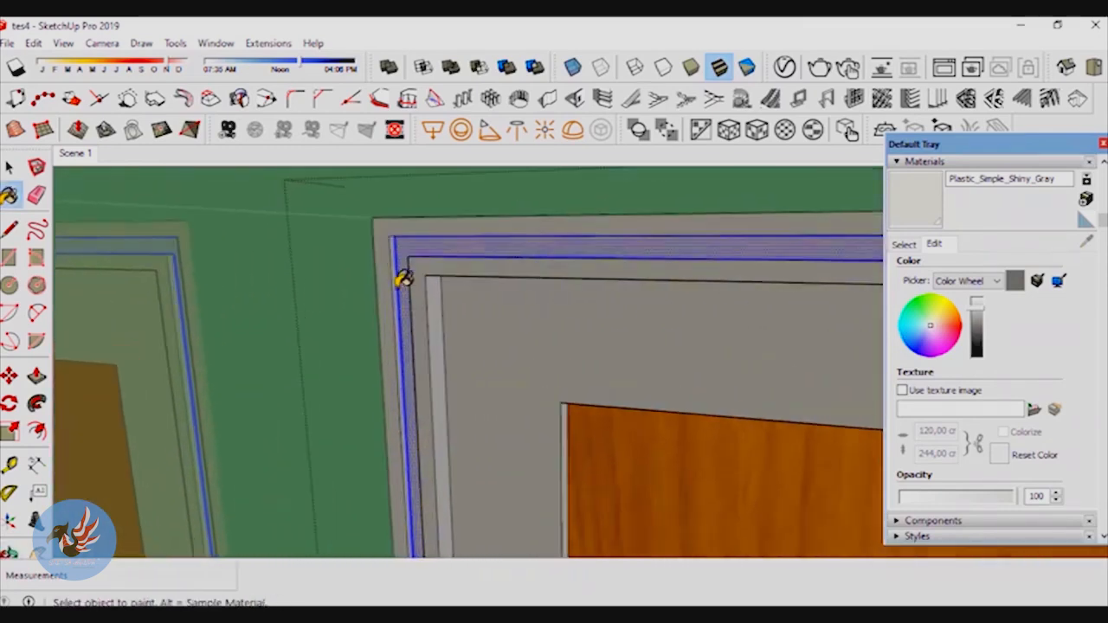
Paint the trim's narrow vertical edge with Plastic_Simple_Shiny_Gray and select the side face of the wood panel's recess
middle_drag(442, 296, 651, 288)
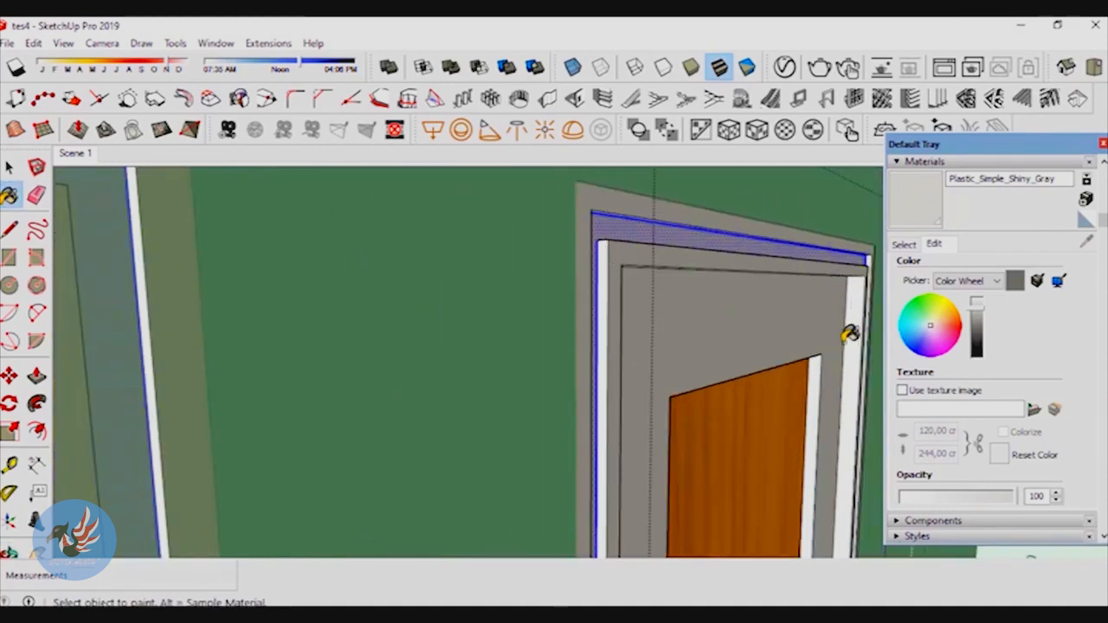
key(space)
click(602, 267)
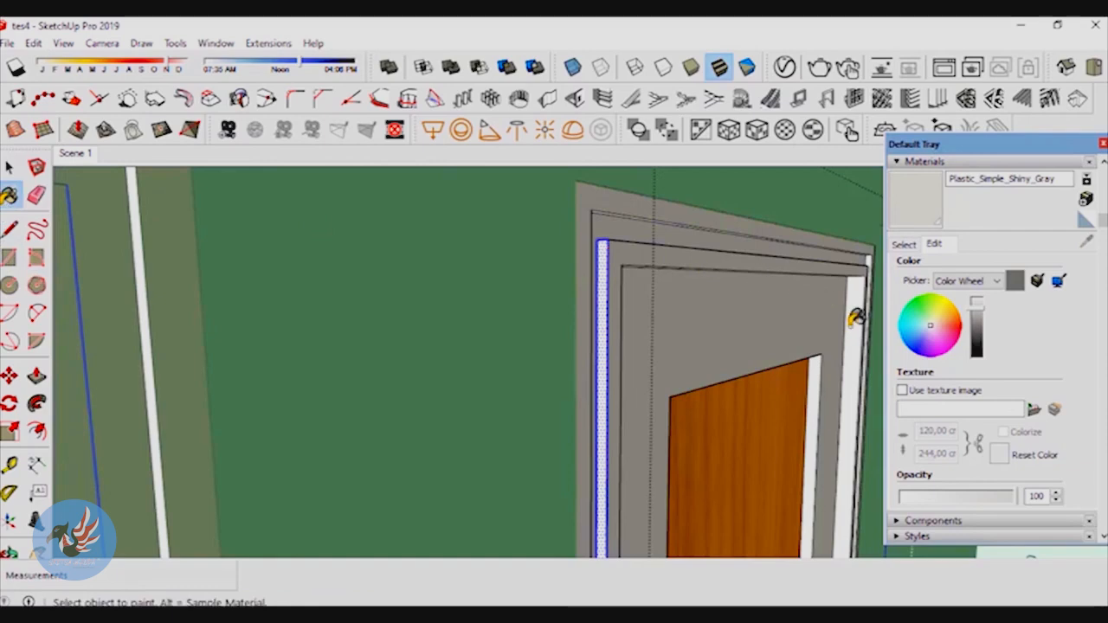
key(space)
click(814, 395)
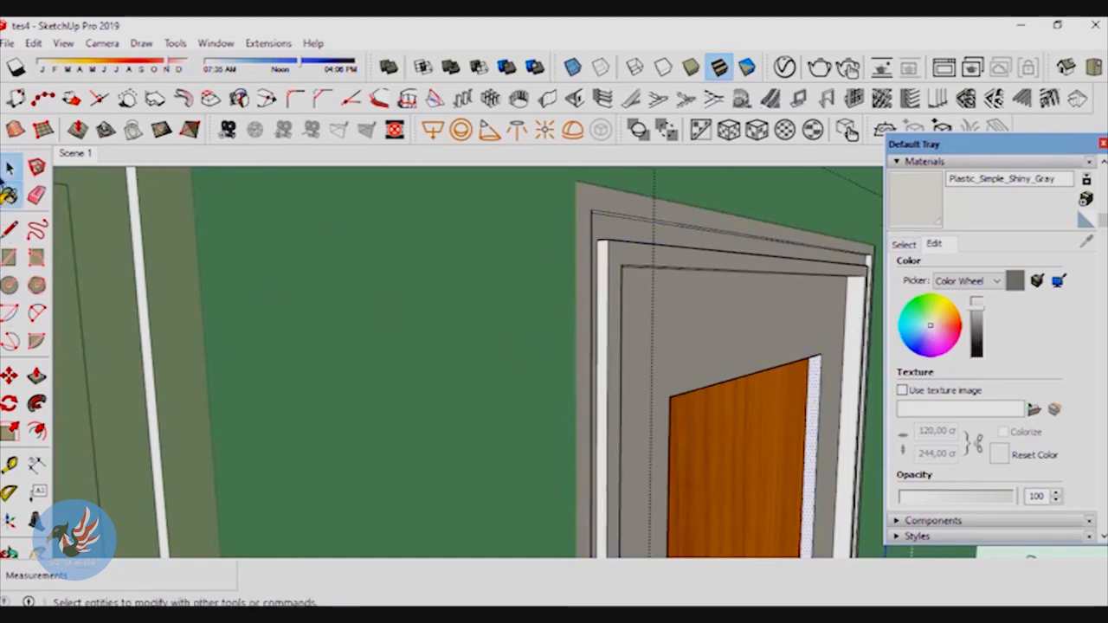
Paint the narrow trim edges on the opposite side and along the top of the door with Plastic_Simple_Shiny_Gray
mouse_move(853, 320)
middle_down()
mouse_move(618, 317)
mouse_move(470, 297)
mouse_move(527, 302)
middle_up()
click(529, 305)
key(b)
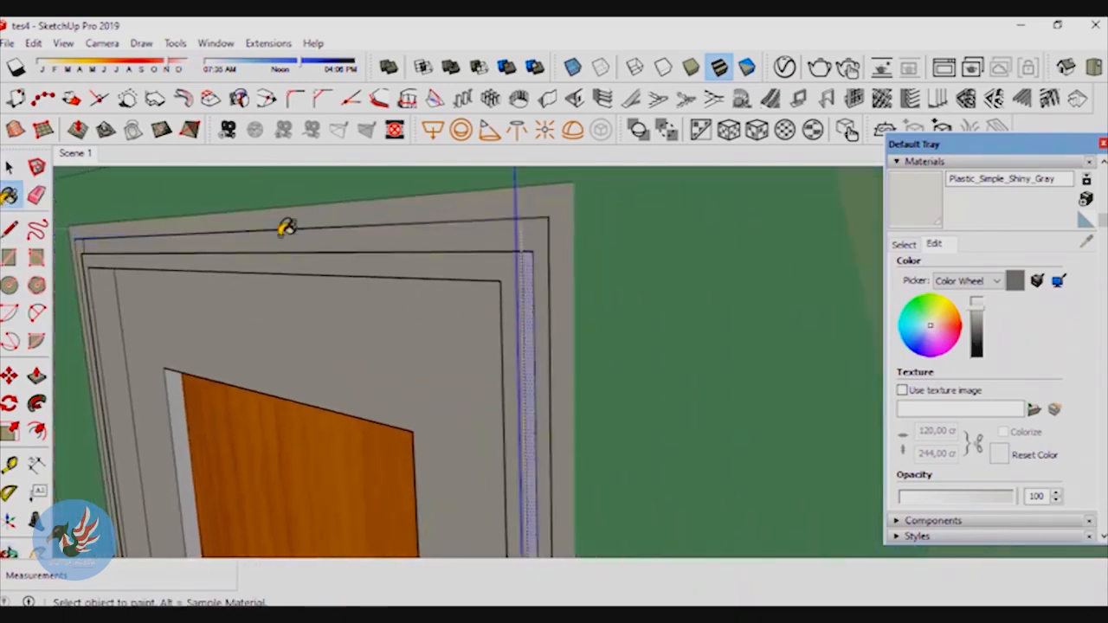
mouse_move(535, 263)
middle_down()
mouse_move(502, 277)
mouse_move(502, 237)
mouse_move(372, 247)
middle_up()
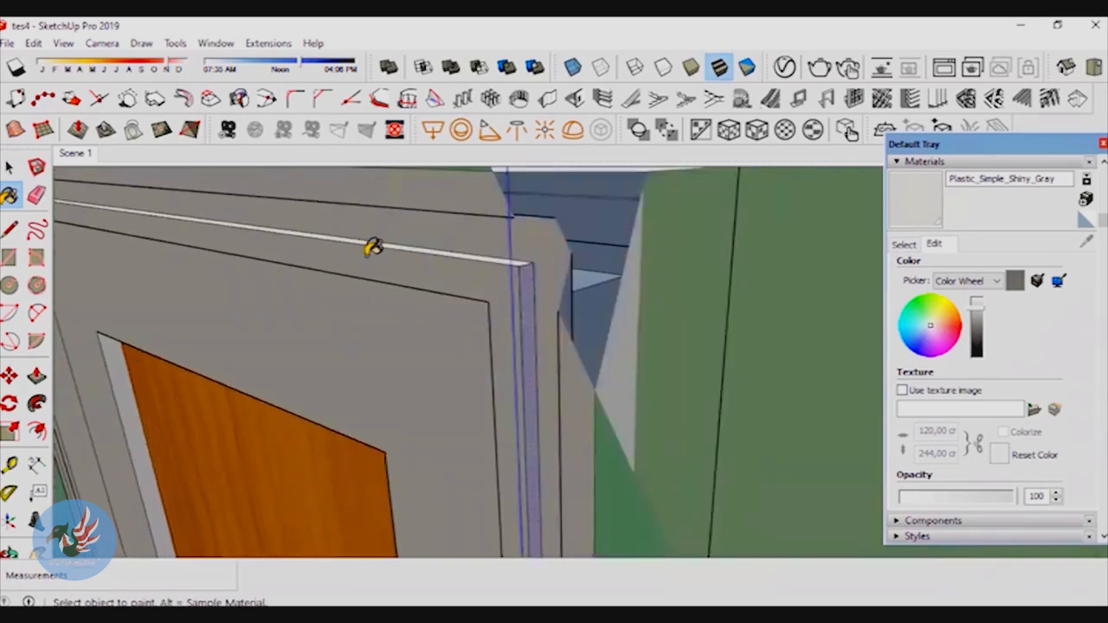
scroll(416, 295, down, 2)
Paint the lower ledge of the wood panel's recess with Plastic_Simple_Shiny_Gray and finish editing the door
mouse_move(134, 414)
middle_down()
mouse_move(233, 252)
mouse_move(515, 274)
mouse_move(536, 261)
mouse_move(277, 321)
mouse_move(211, 407)
middle_up()
middle_drag(145, 333, 334, 375)
shift+middle_drag(428, 571, 483, 502)
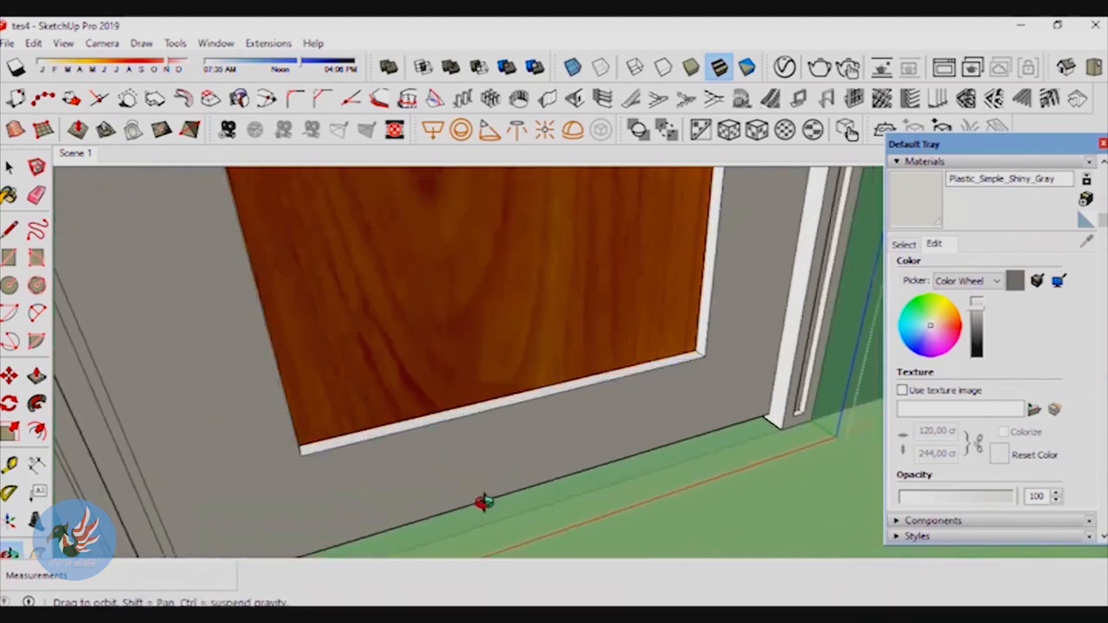
click(366, 432)
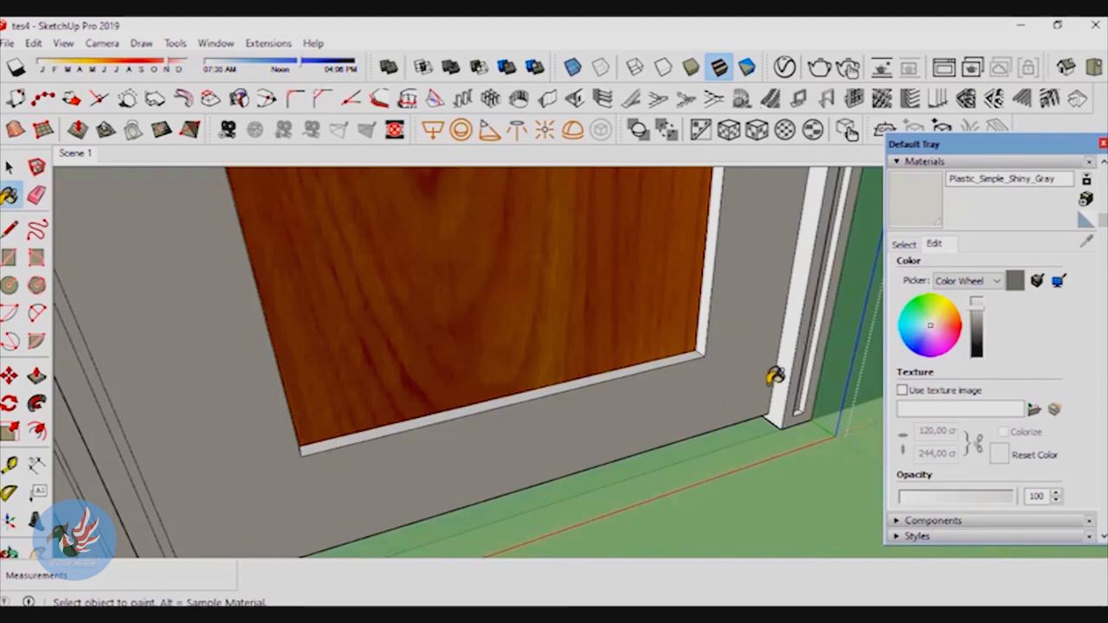
middle_drag(814, 370, 124, 358)
scroll(384, 383, down, 2)
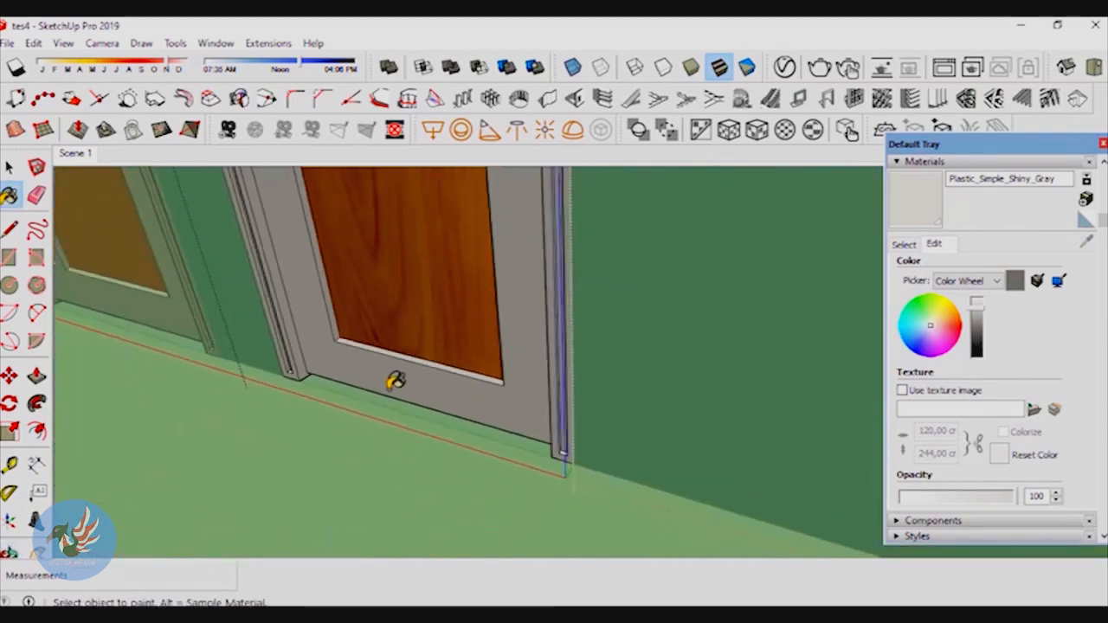
key(space)
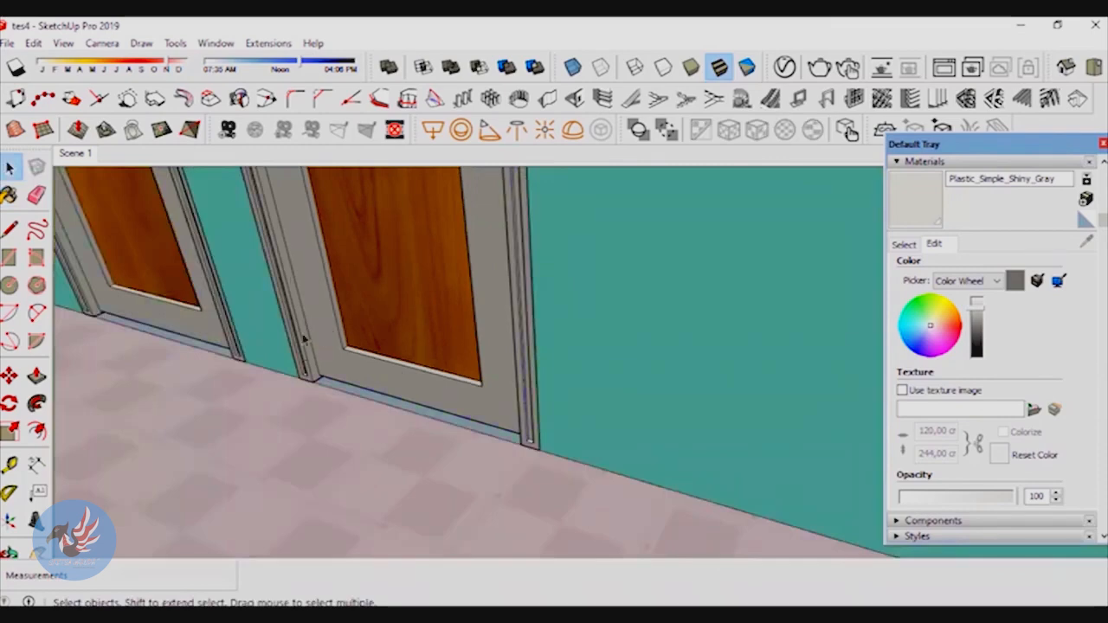
Bring the floor lamp and side table beside the door into view, ready for selection
click(40, 553)
drag(389, 279, 567, 472)
drag(168, 454, 341, 444)
click(11, 169)
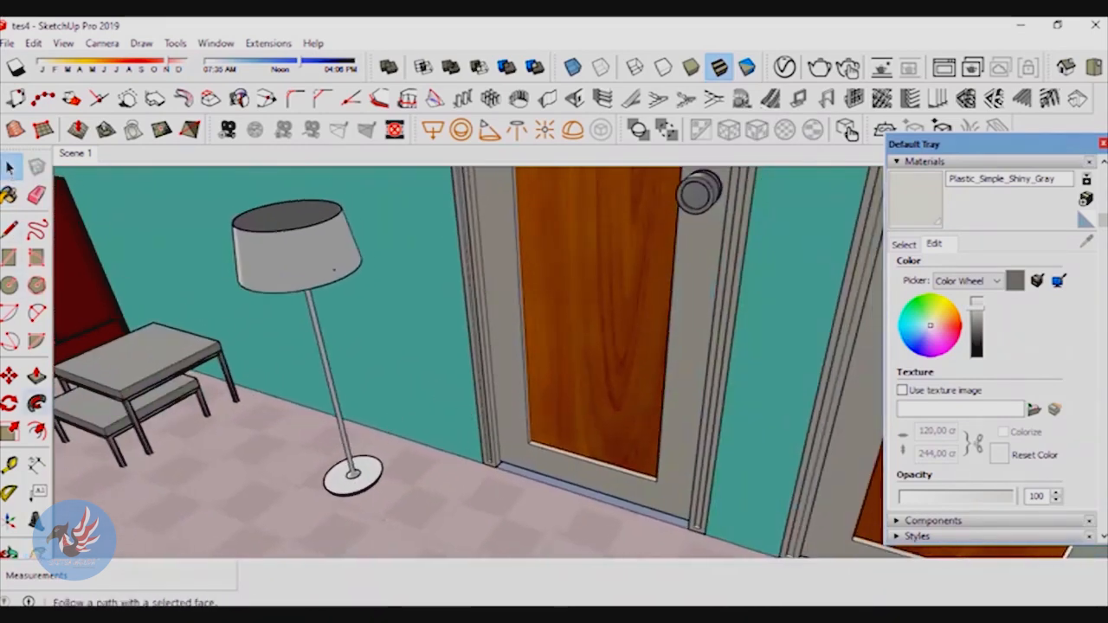
Open the door knob for editing, select it and add Aluminum Polished from the V-Ray Metal library to the scene materials
double_click(712, 198)
click(708, 199)
double_click(706, 200)
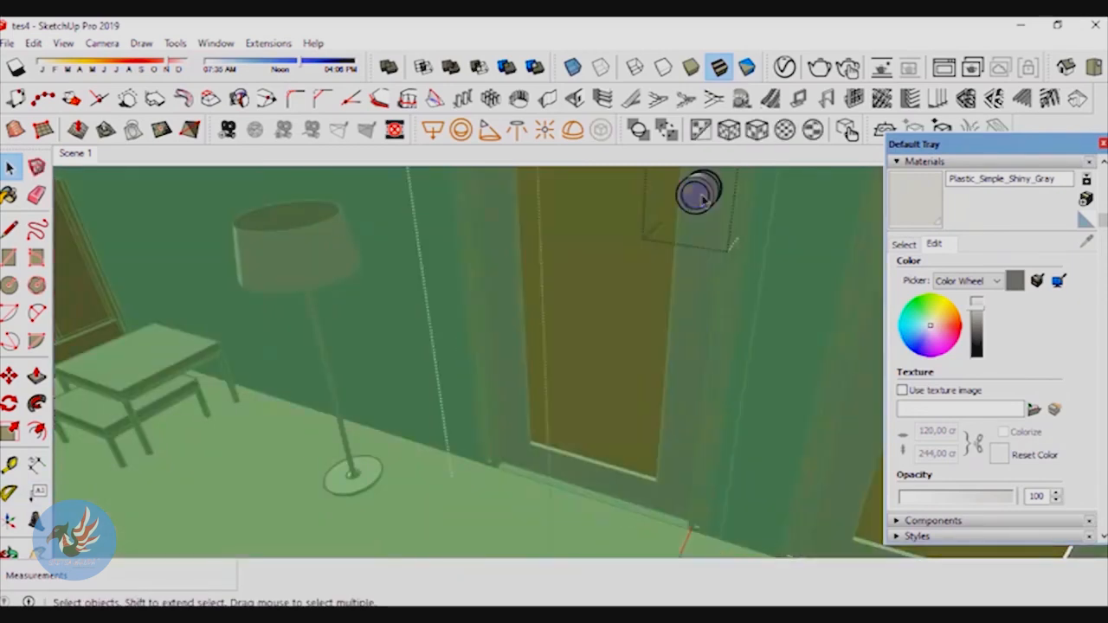
scroll(742, 267, up, 2)
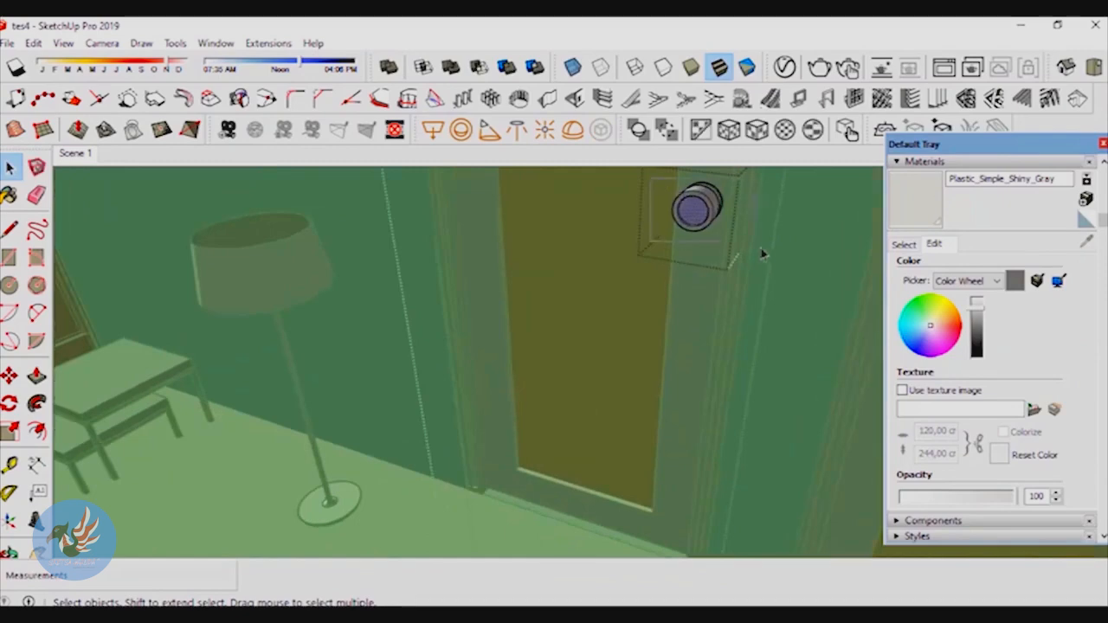
click(558, 571)
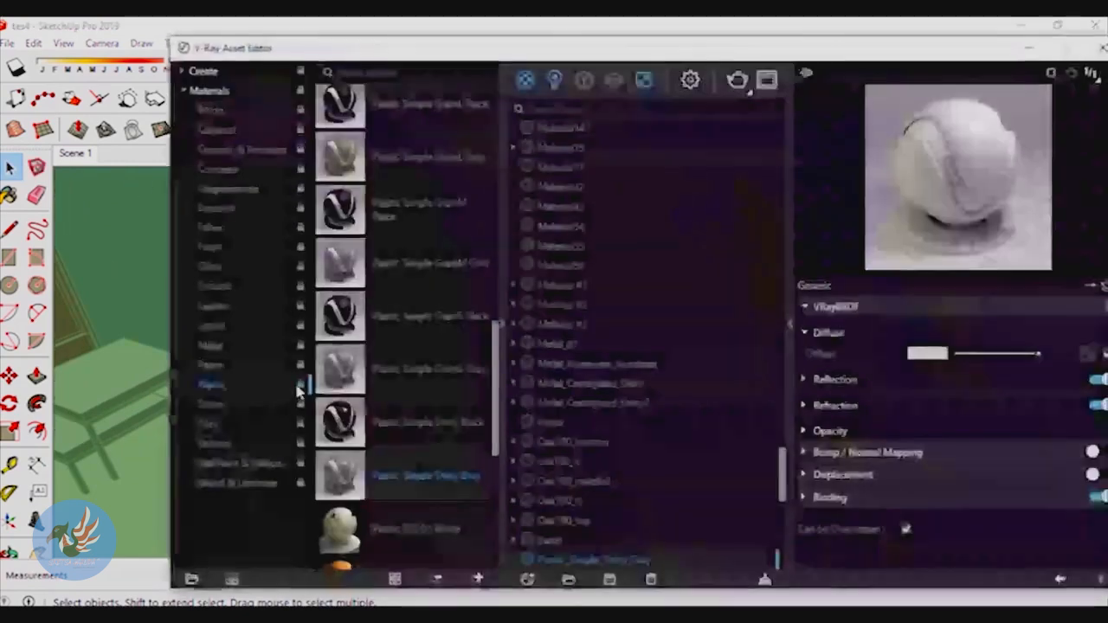
click(210, 342)
scroll(347, 433, down, 2)
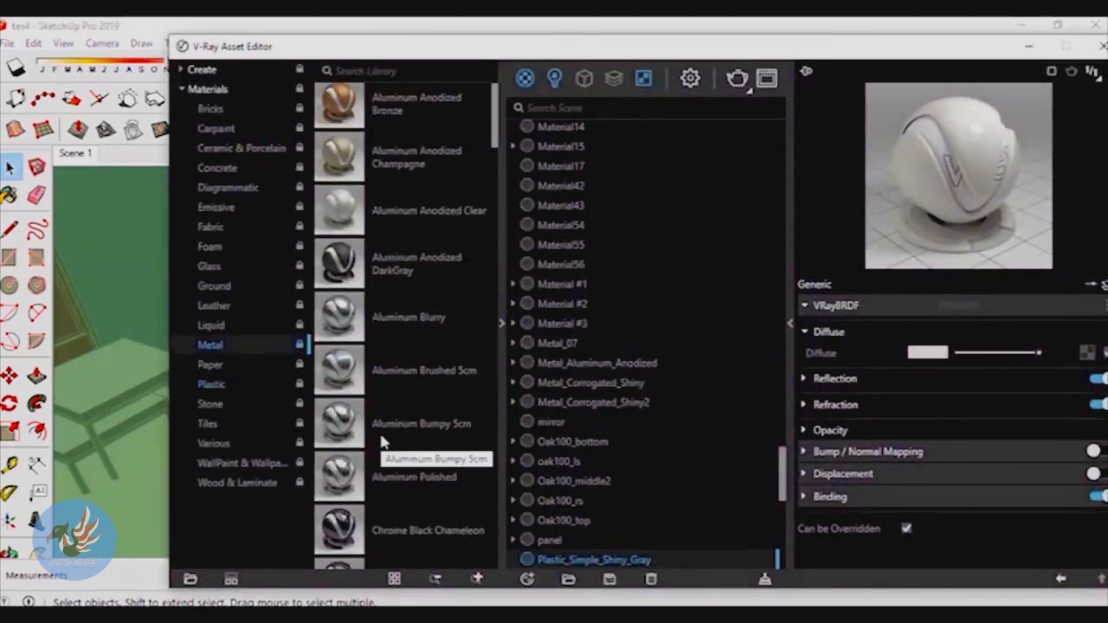
drag(340, 415, 624, 441)
Apply Aluminum_Polished to the selected door knob and finish editing it
mouse_move(625, 48)
mouse_down()
mouse_move(389, 357)
mouse_move(537, 243)
mouse_up()
scroll(437, 485, down, 5)
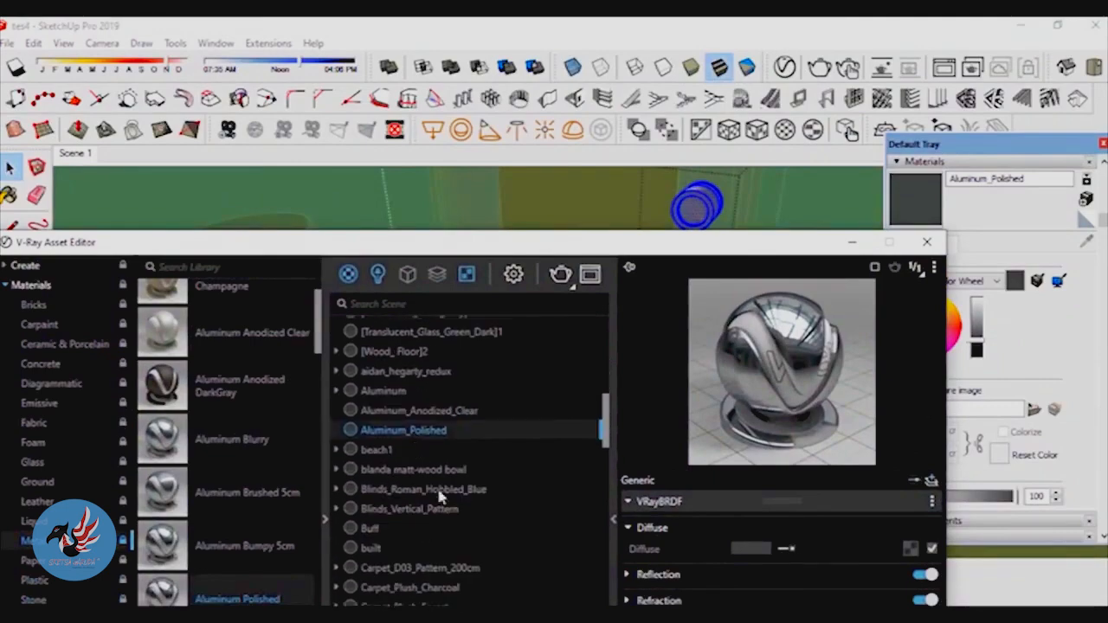
right_click(407, 428)
click(450, 458)
click(851, 244)
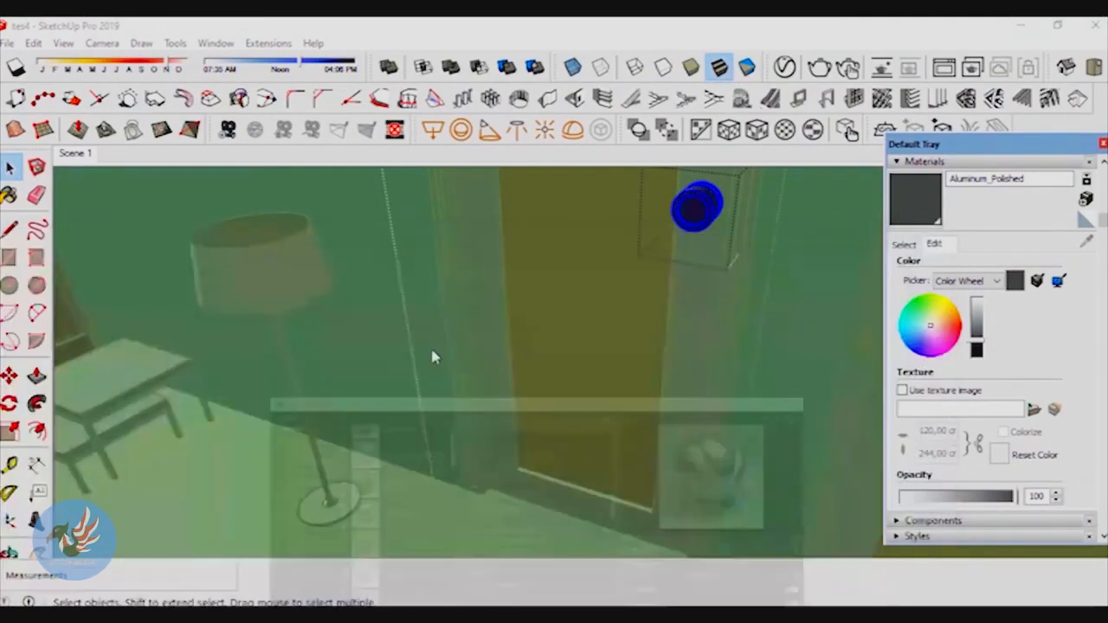
click(468, 323)
scroll(395, 439, down, 2)
click(396, 440)
middle_drag(386, 427, 394, 466)
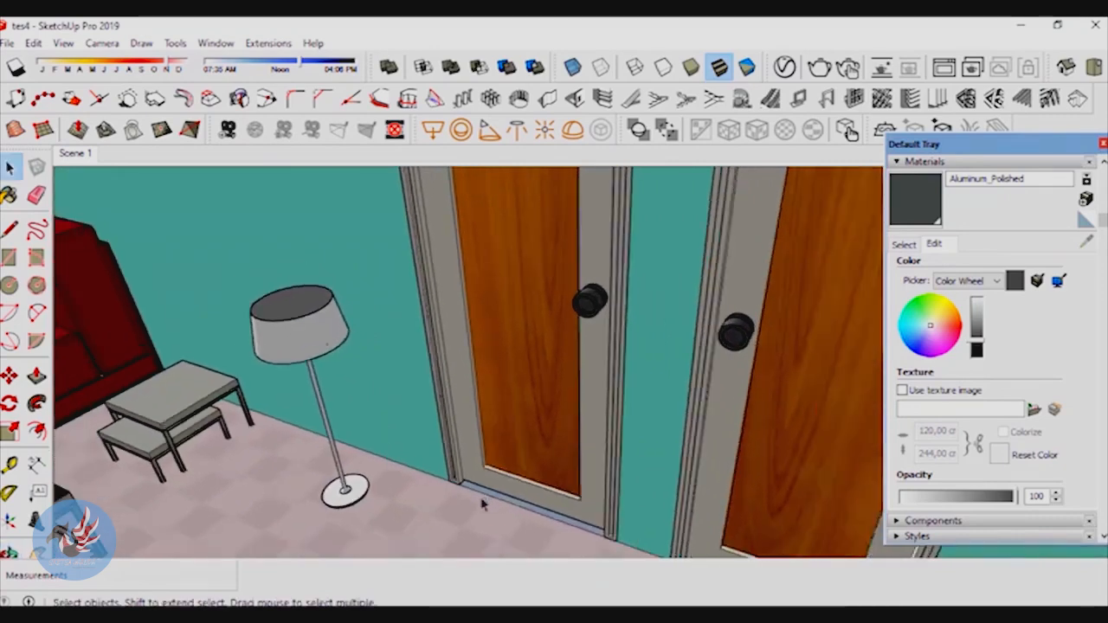
Select a downlight circle in the ceiling above the doors and add LED 5500k from the Emissive library to the scene materials
scroll(483, 505, down, 4)
middle_drag(483, 504, 403, 244)
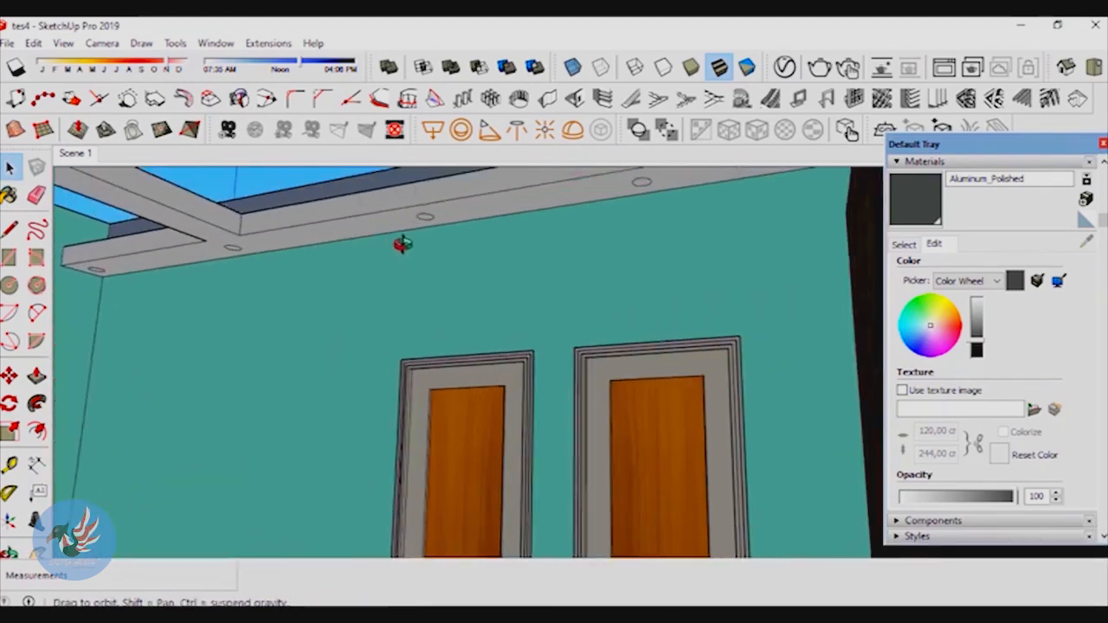
scroll(425, 217, up, 5)
middle_drag(423, 304, 433, 259)
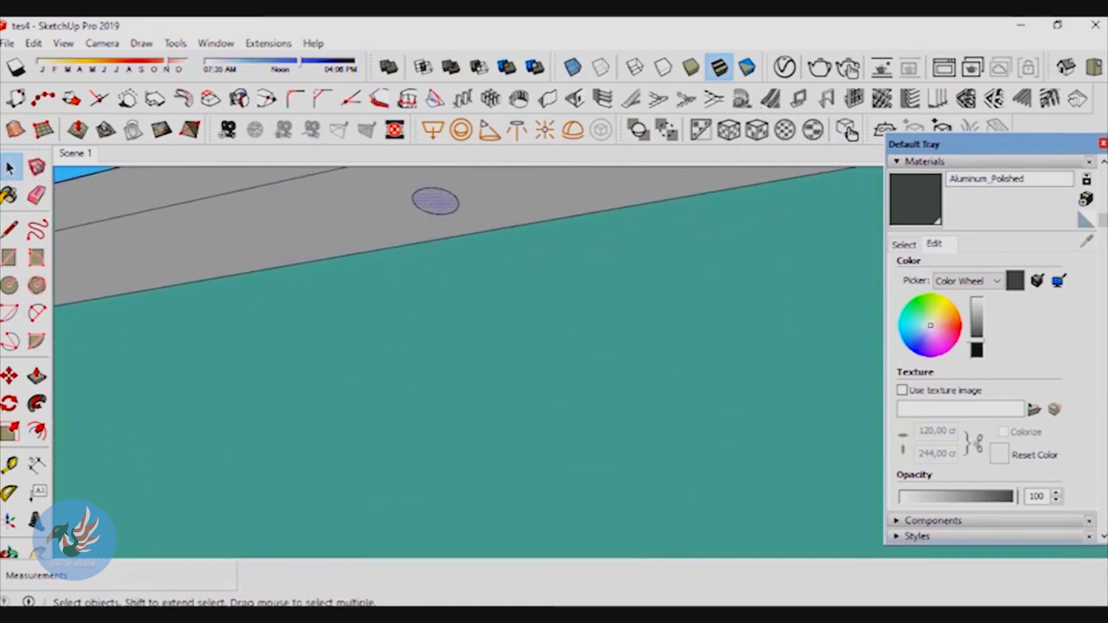
click(521, 545)
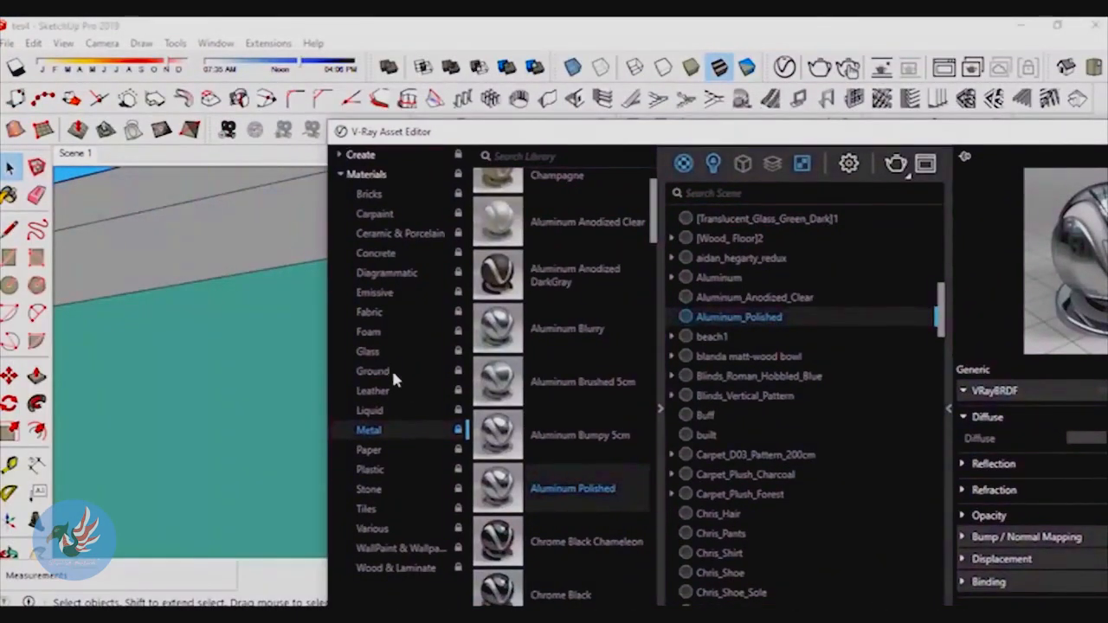
click(393, 292)
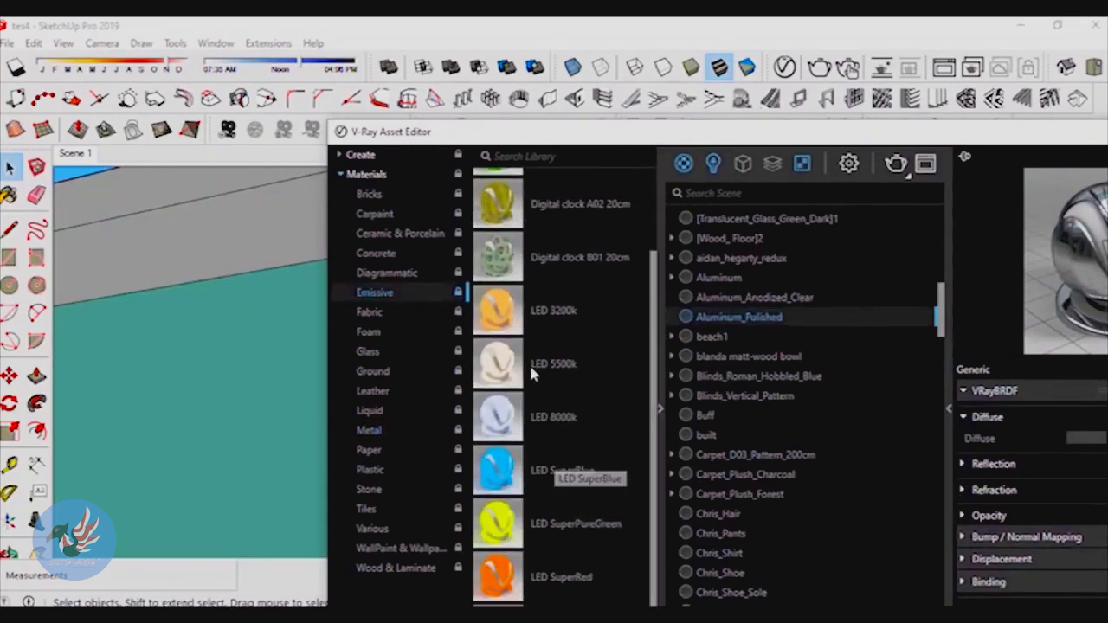
drag(491, 368, 734, 515)
Apply the LED_5500k material to the selected ceiling downlight
drag(678, 138, 651, 89)
right_click(708, 597)
click(745, 453)
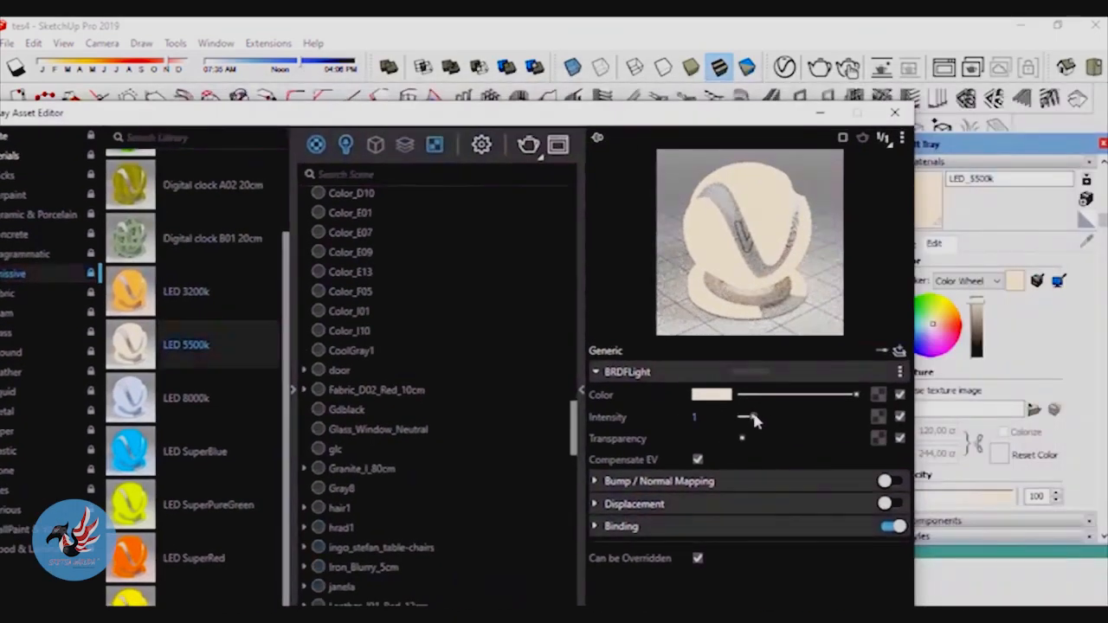
click(820, 115)
Paint the downlight circles towards the ceiling corner beside the doors with LED_5500k
mouse_move(524, 272)
middle_down()
mouse_move(477, 255)
mouse_move(547, 265)
mouse_move(293, 253)
middle_up()
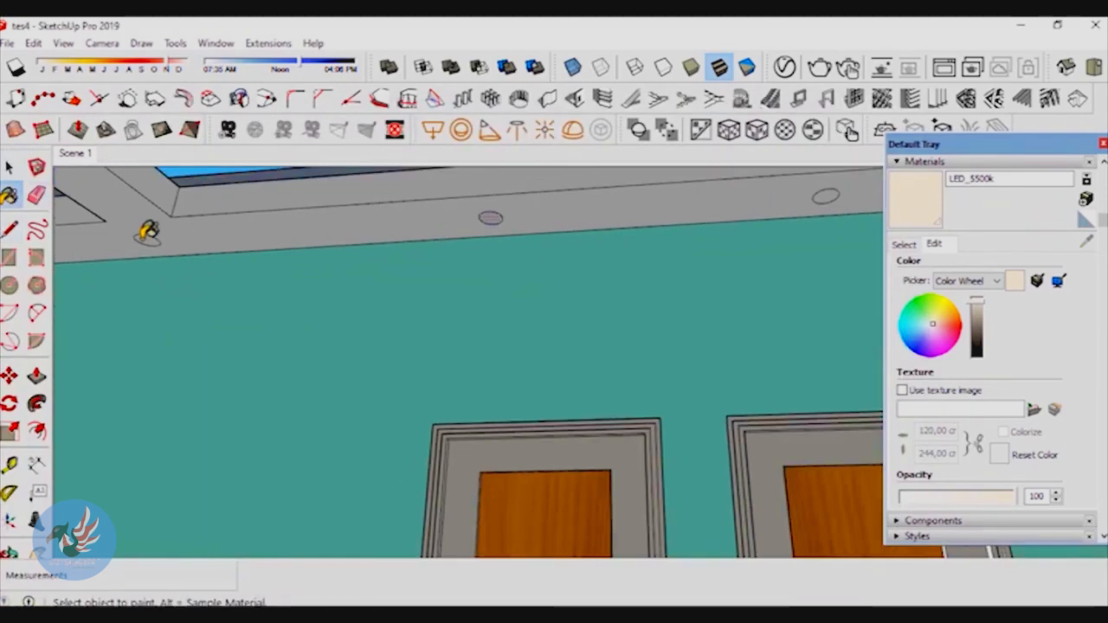
middle_drag(387, 301, 203, 315)
scroll(187, 367, up, 6)
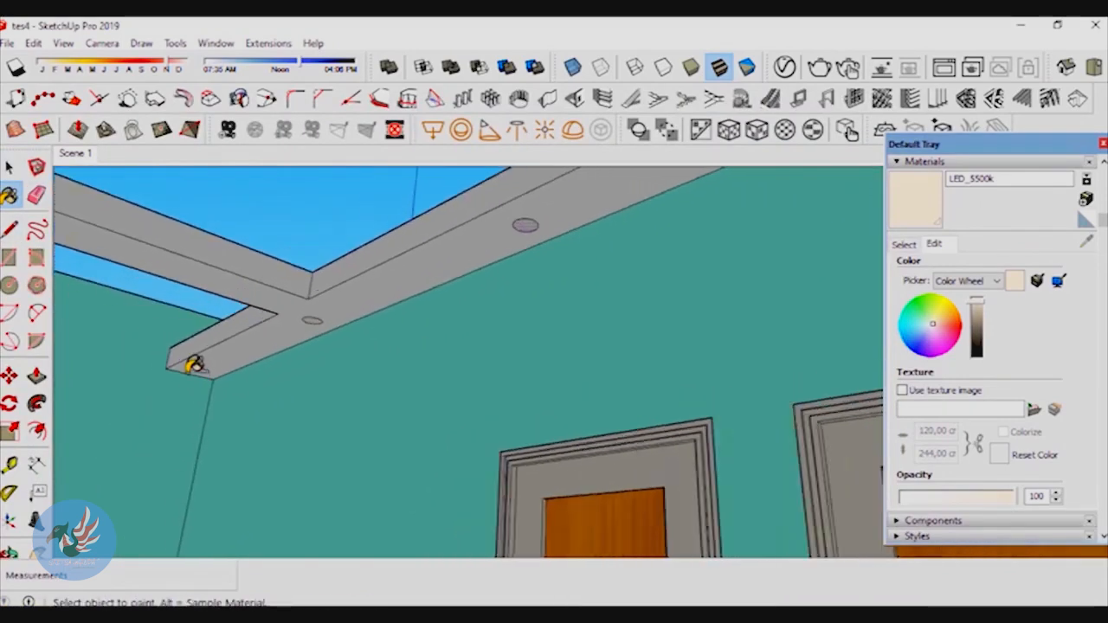
click(207, 368)
scroll(208, 367, down, 2)
scroll(240, 334, down, 3)
Paint the downlight circles along the same wall towards the white wall with LED_5500k
middle_drag(318, 300, 775, 322)
scroll(866, 353, up, 3)
scroll(874, 354, up, 2)
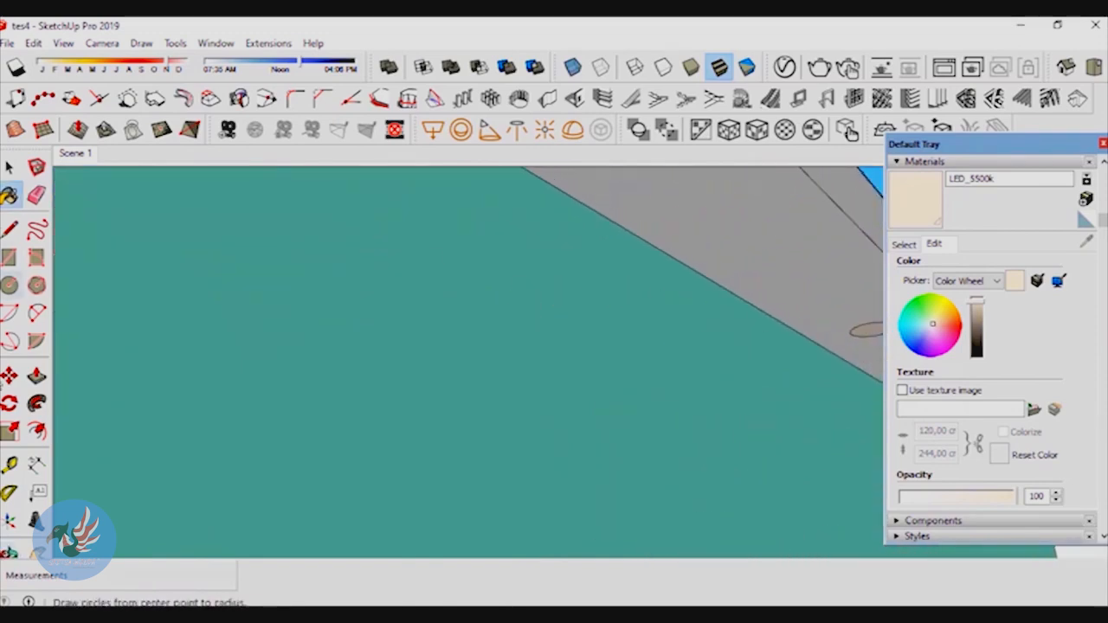
click(33, 555)
drag(857, 463, 337, 332)
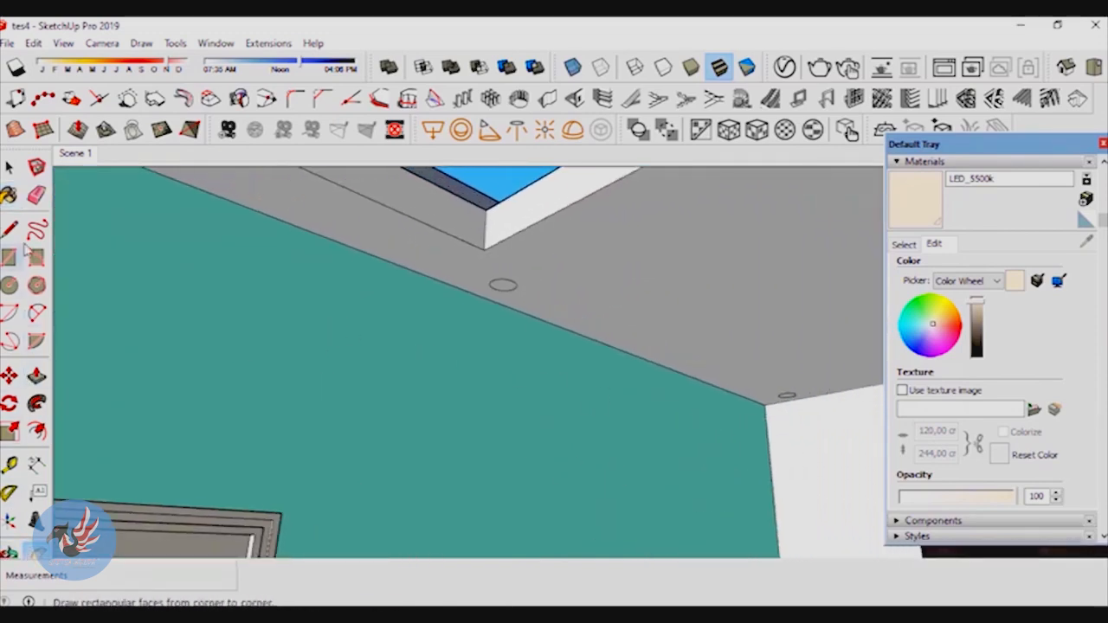
click(9, 195)
click(506, 284)
scroll(816, 388, up, 4)
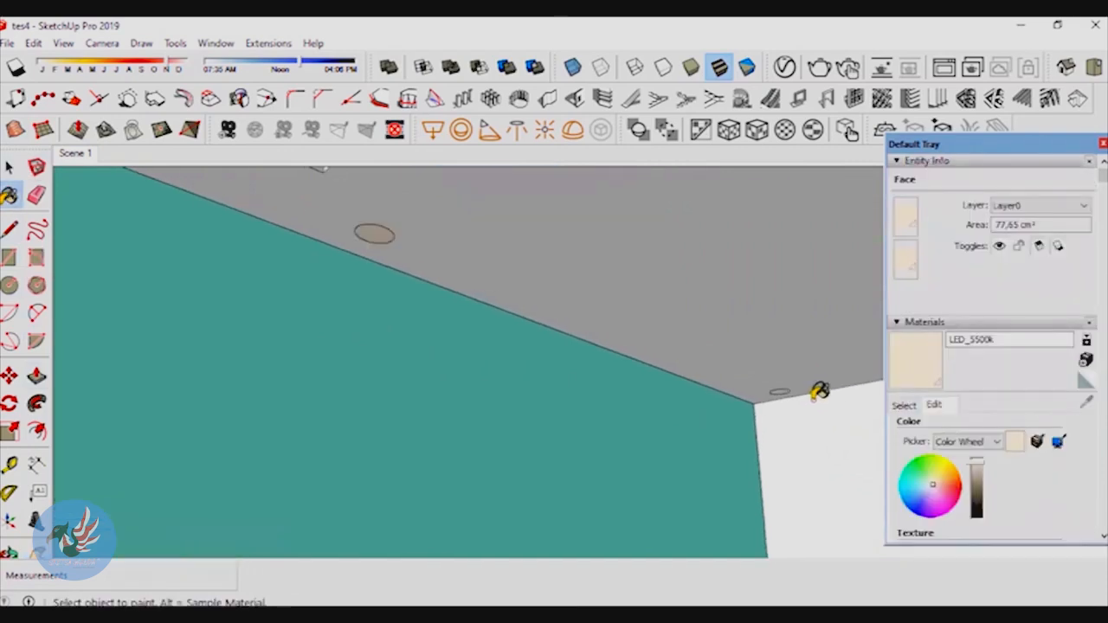
Paint the downlight circles on the undersides of the ceiling beams and the short branch with LED_5500k
scroll(467, 317, down, 6)
middle_drag(408, 312, 133, 278)
middle_drag(445, 314, 307, 355)
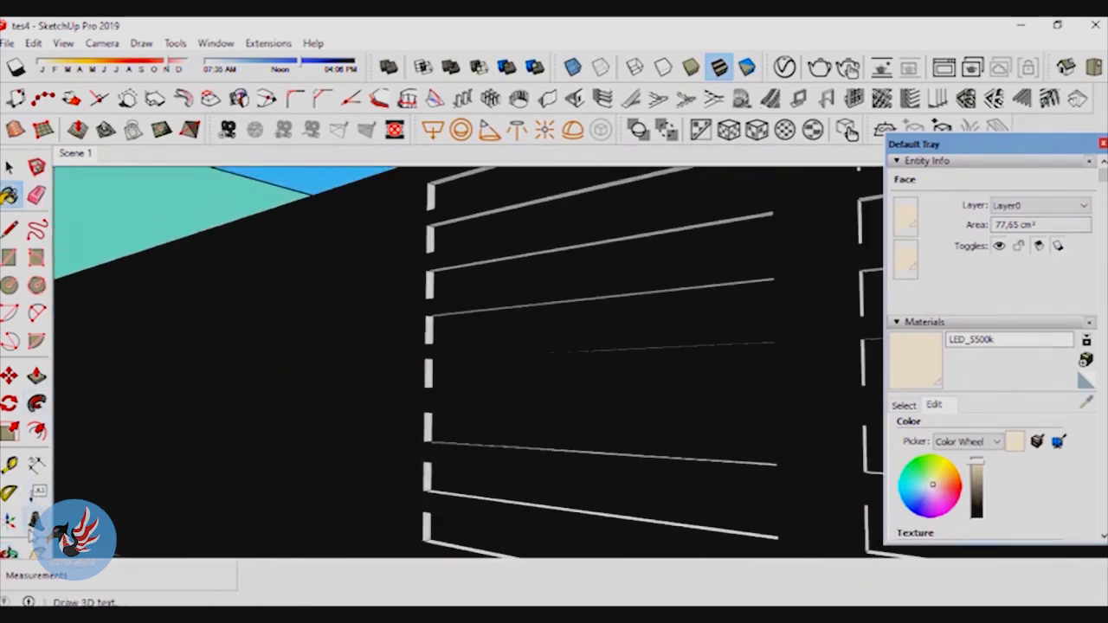
shift+middle_drag(421, 248, 449, 290)
mouse_move(318, 322)
middle_down()
mouse_move(338, 280)
mouse_move(416, 272)
middle_up()
shift+middle_drag(641, 315, 549, 349)
click(8, 194)
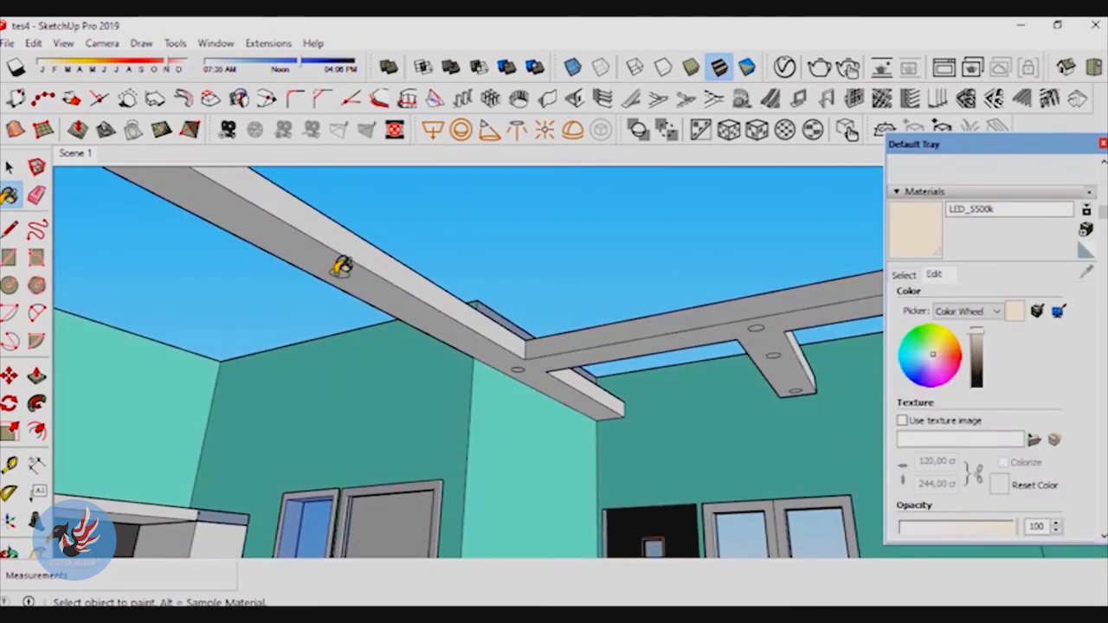
scroll(531, 356, up, 2)
scroll(403, 322, down, 2)
scroll(688, 322, up, 3)
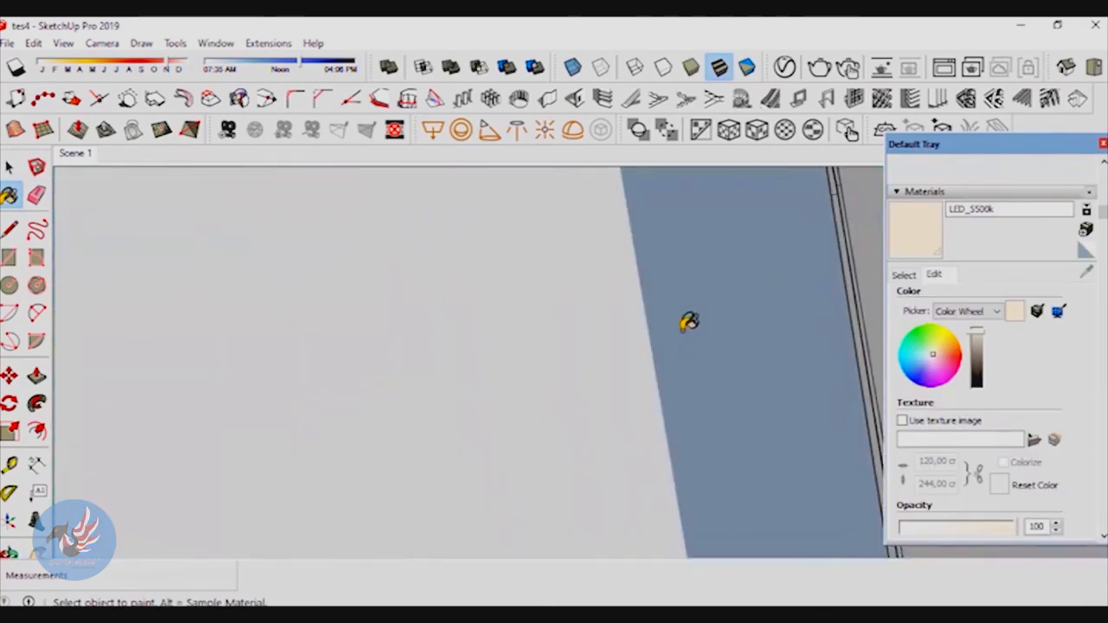
scroll(648, 323, down, 3)
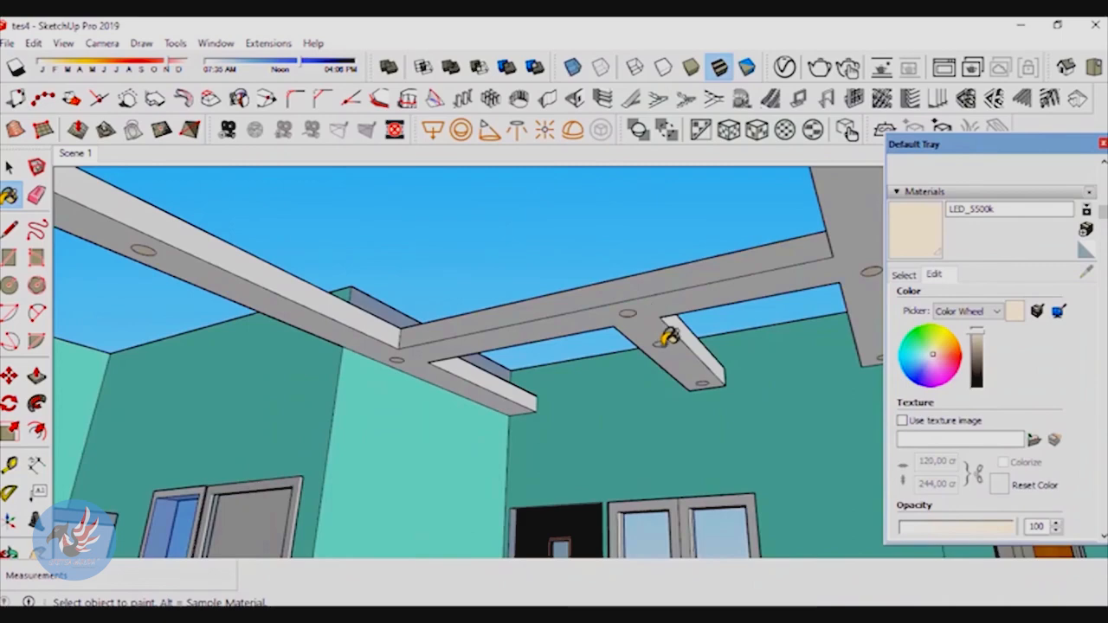
scroll(675, 342, up, 2)
scroll(559, 353, down, 2)
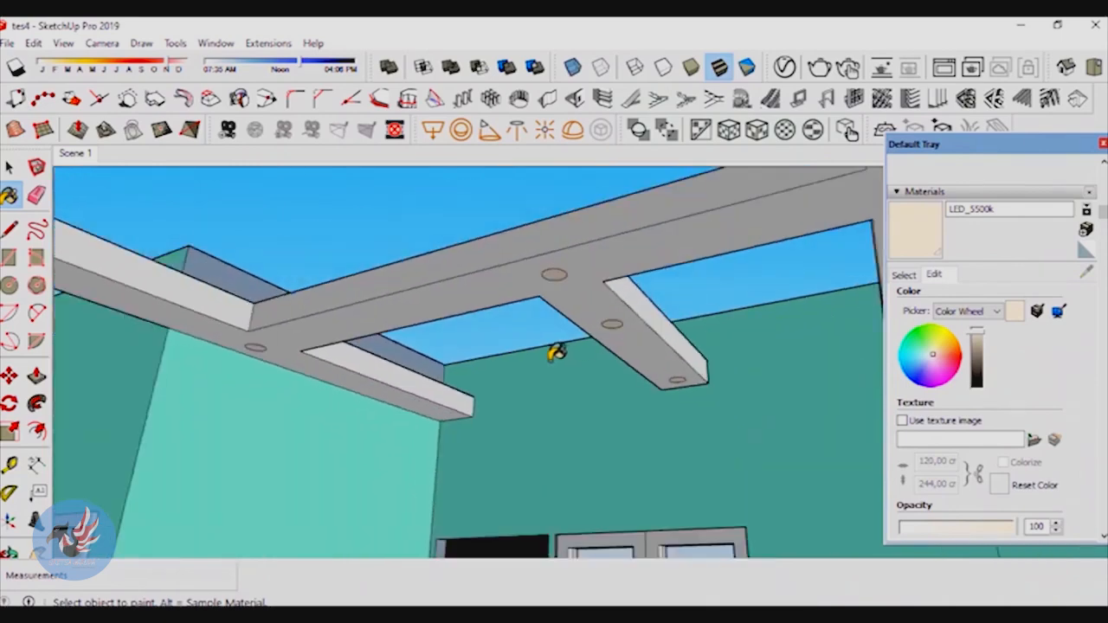
Paint the downlight circles on the stepped end of the dropped ceiling with LED_5500k
click(36, 552)
drag(83, 372, 400, 371)
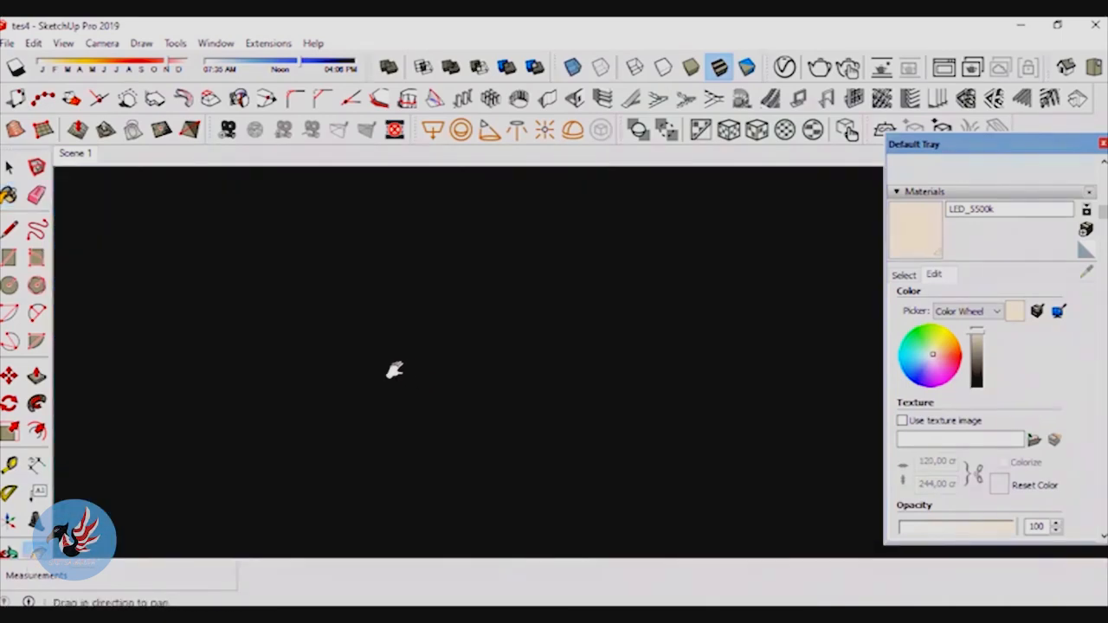
scroll(289, 316, down, 4)
drag(182, 284, 464, 347)
scroll(338, 279, down, 1)
drag(456, 304, 445, 416)
drag(373, 195, 232, 491)
drag(249, 303, 324, 455)
click(9, 195)
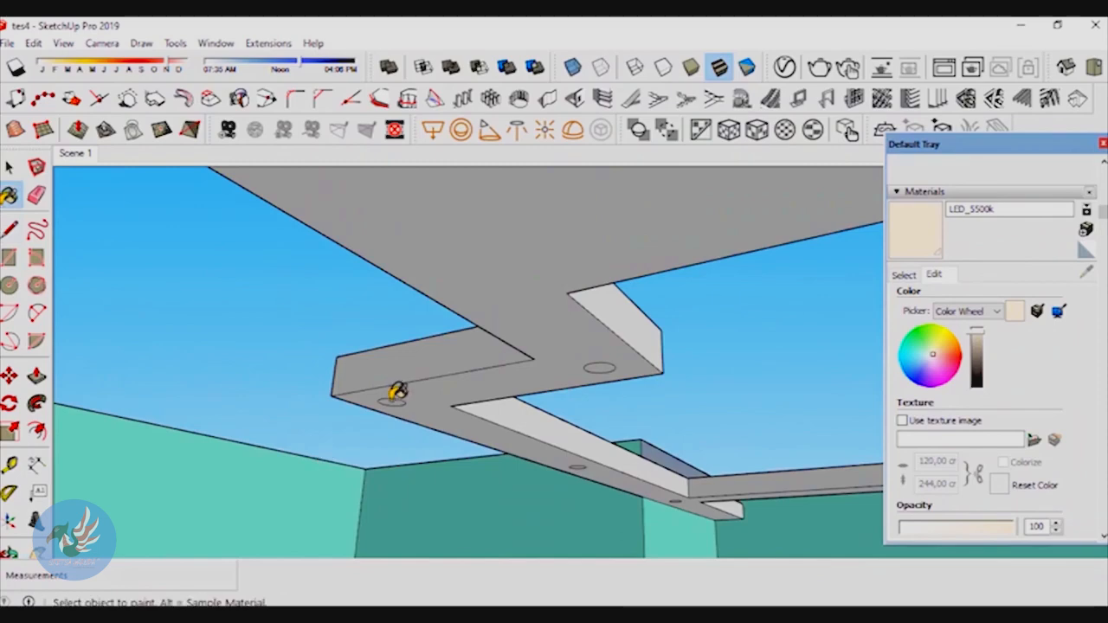
mouse_move(591, 367)
middle_down()
mouse_move(655, 366)
mouse_move(366, 391)
mouse_move(161, 354)
mouse_move(183, 482)
mouse_move(165, 389)
mouse_move(217, 438)
mouse_move(193, 531)
mouse_move(318, 482)
mouse_move(594, 484)
mouse_move(578, 469)
middle_up()
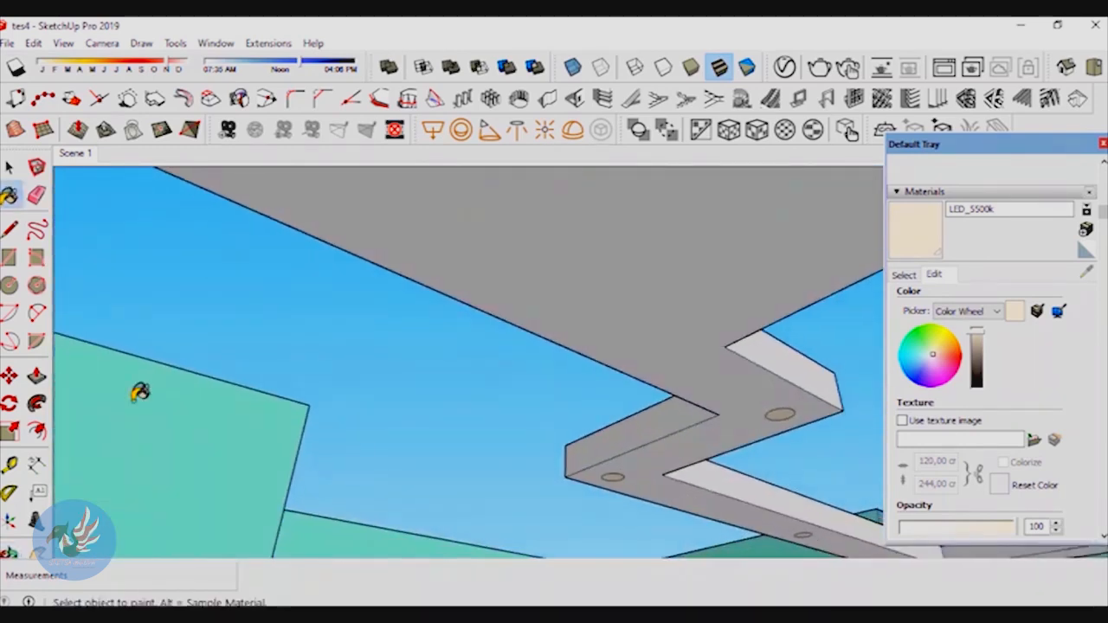
Sample the Veneer_D02_120cm material from the dark slatted partition
click(36, 553)
drag(532, 545, 384, 440)
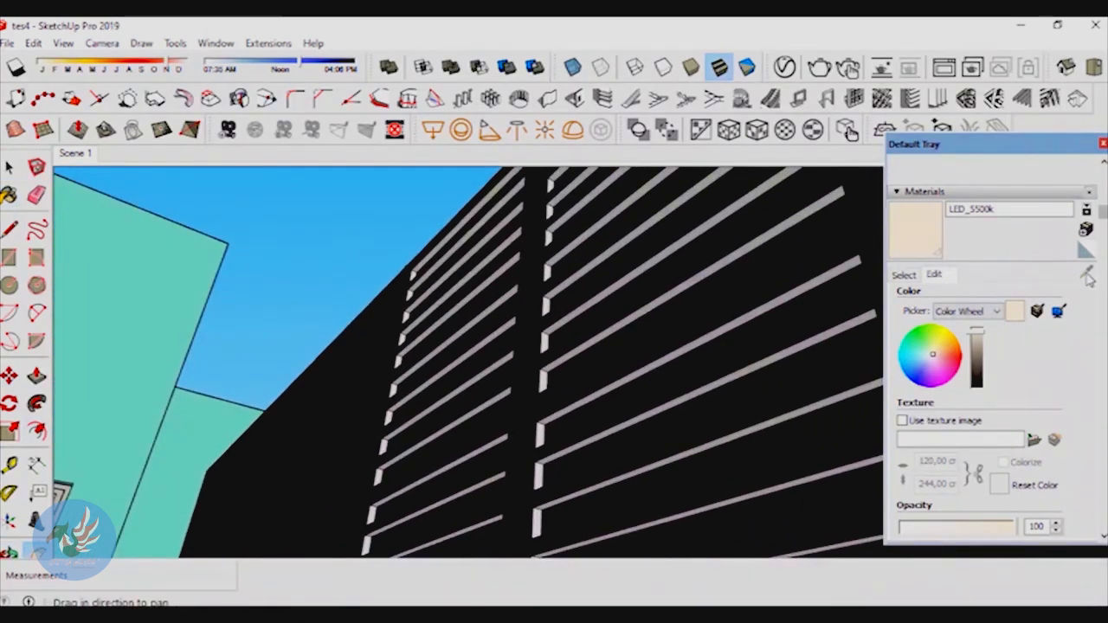
click(904, 275)
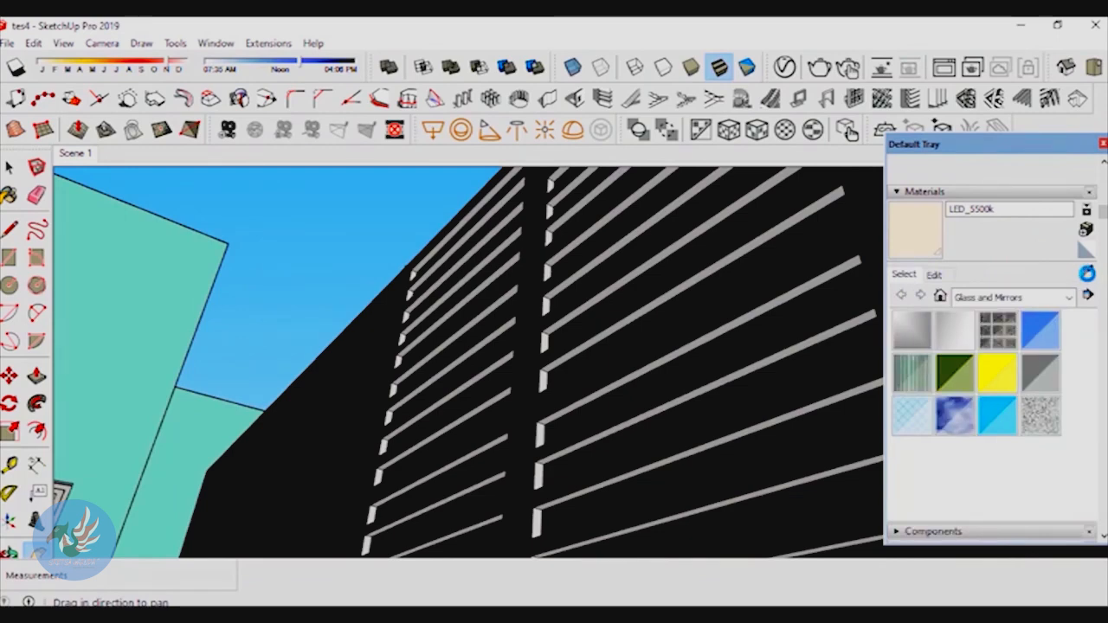
click(1087, 267)
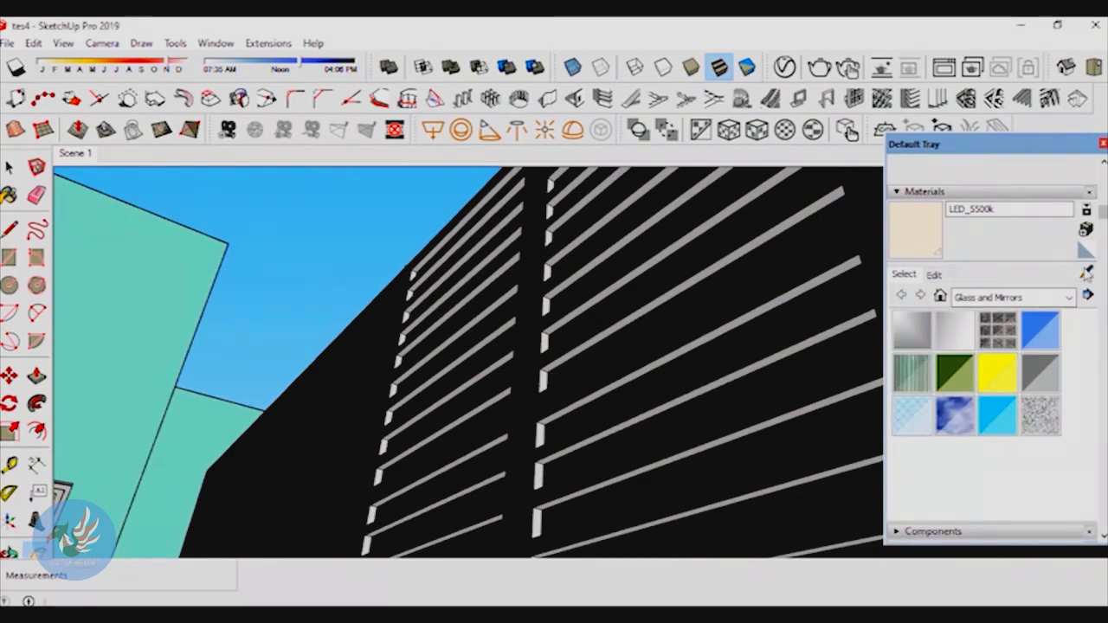
click(625, 301)
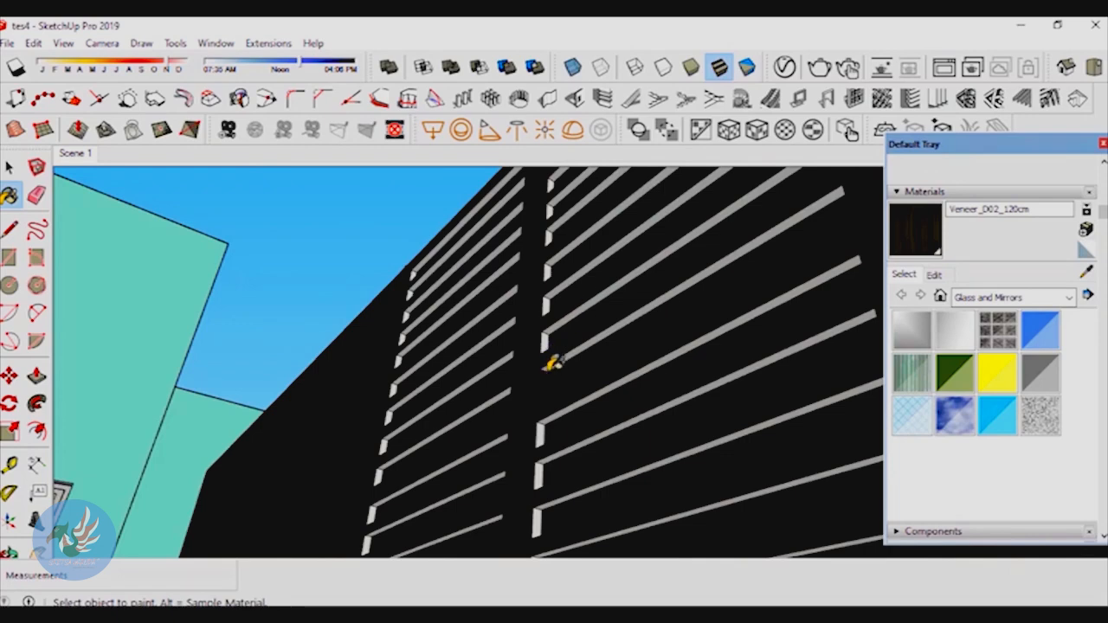
Try to paint a groove edge of the slatted partition with Veneer_D02_120cm
click(558, 349)
key(ctrl+z)
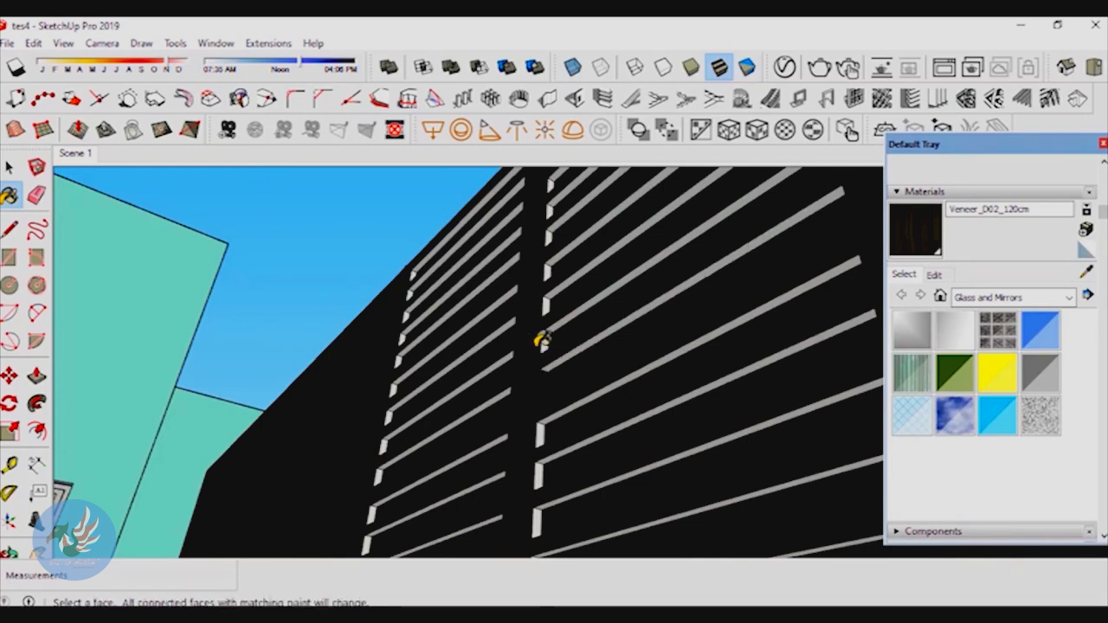
key(space)
Examine the unpainted groove edges of the dark slatted partition up close
mouse_move(549, 366)
middle_down()
mouse_move(509, 366)
mouse_move(594, 458)
mouse_move(695, 401)
mouse_move(702, 369)
middle_up()
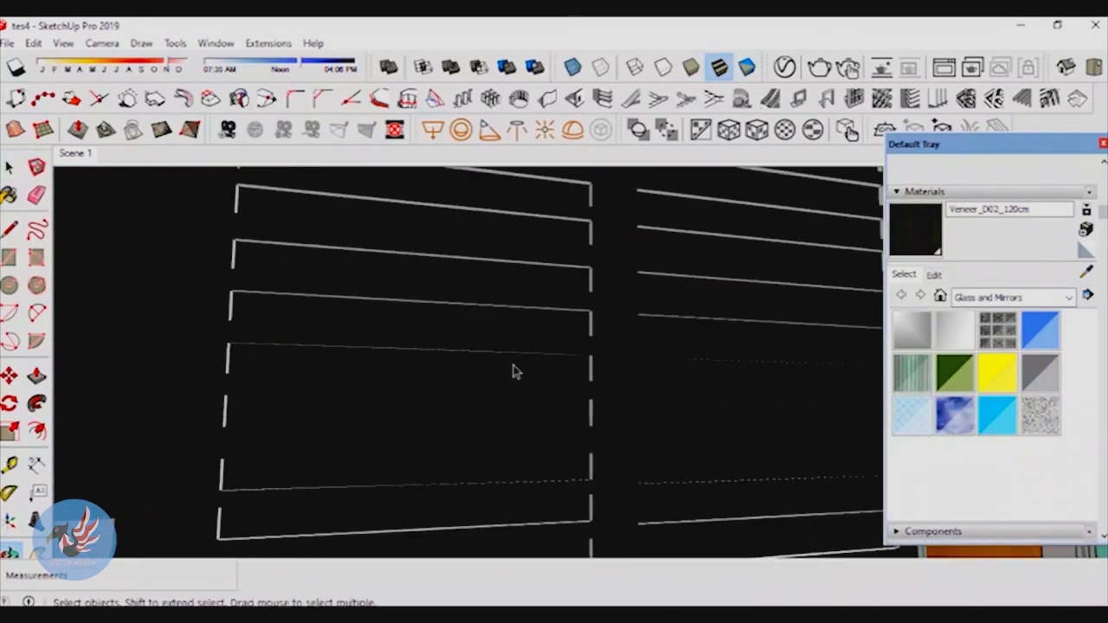
scroll(494, 362, up, 2)
scroll(494, 368, up, 3)
scroll(574, 381, down, 3)
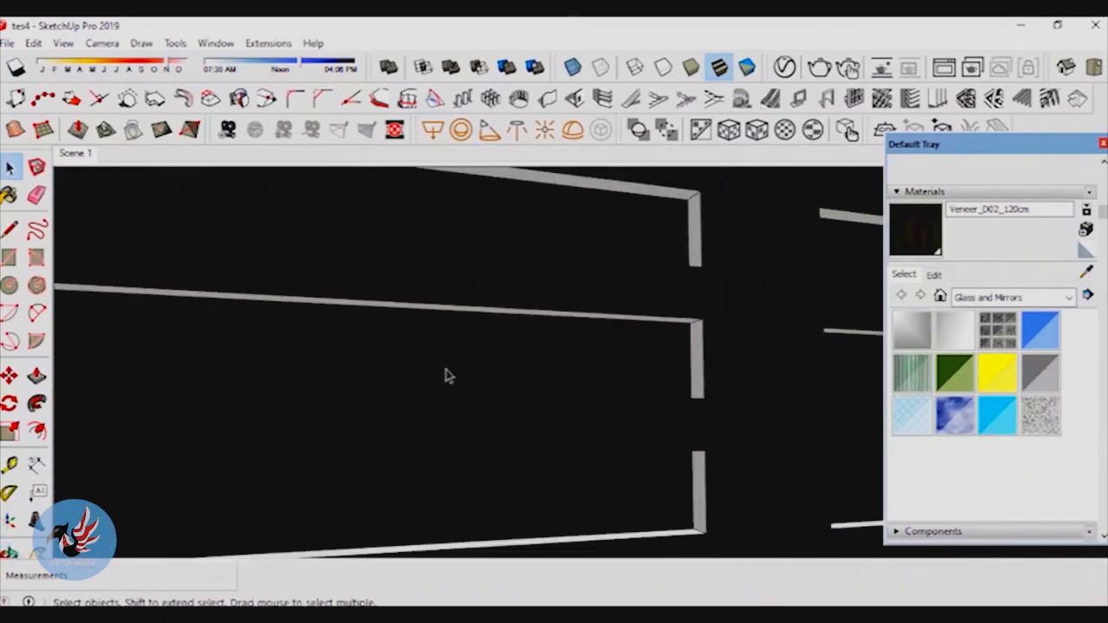
click(9, 194)
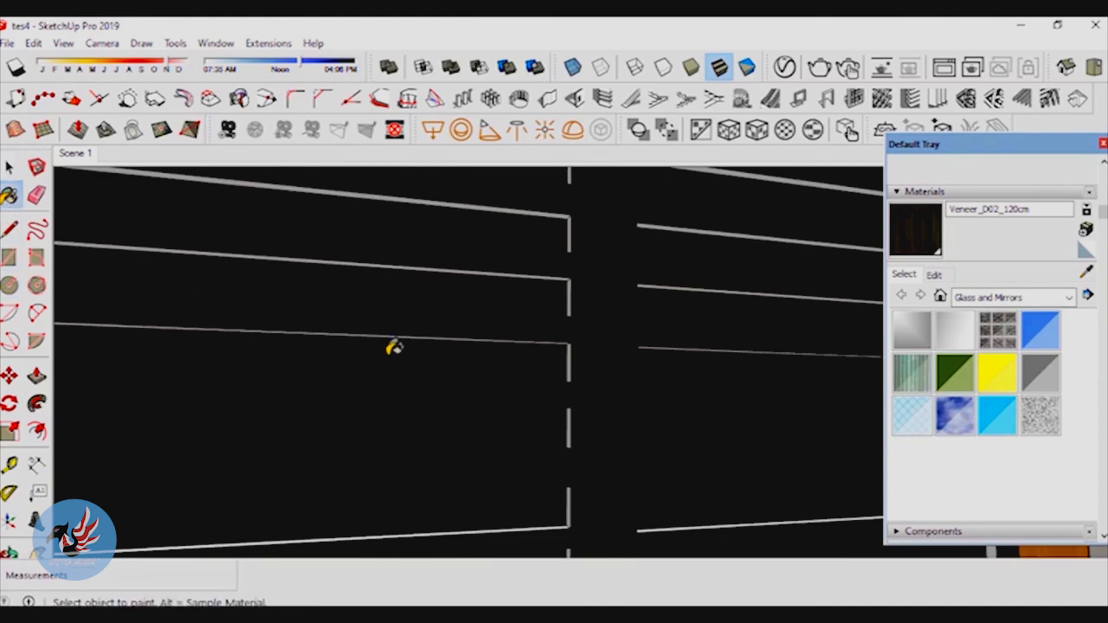
middle_drag(345, 368, 468, 422)
key(space)
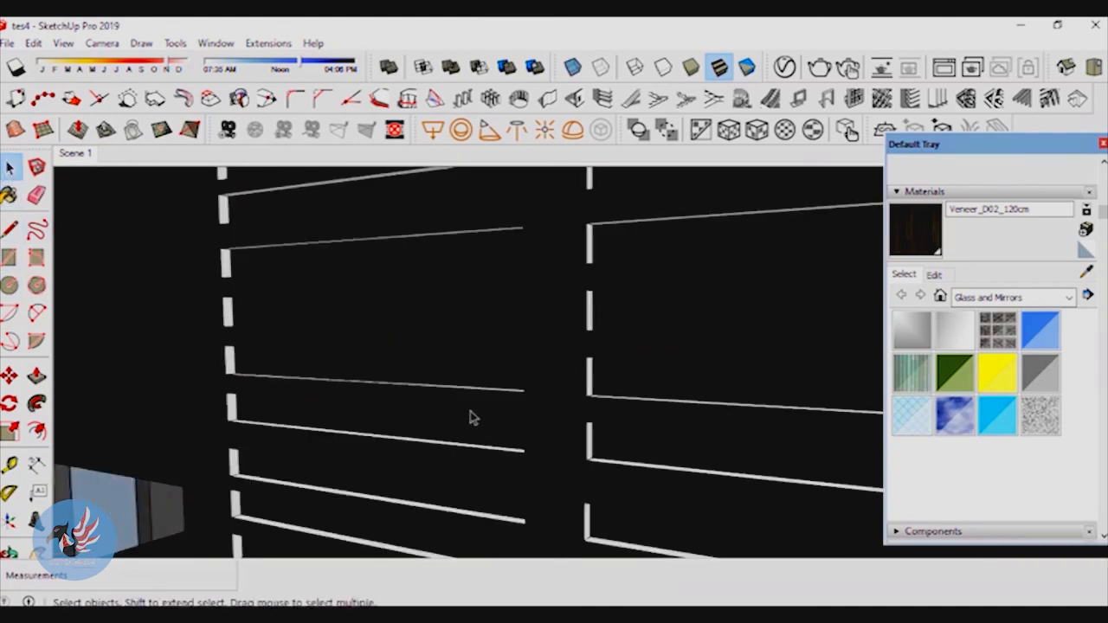